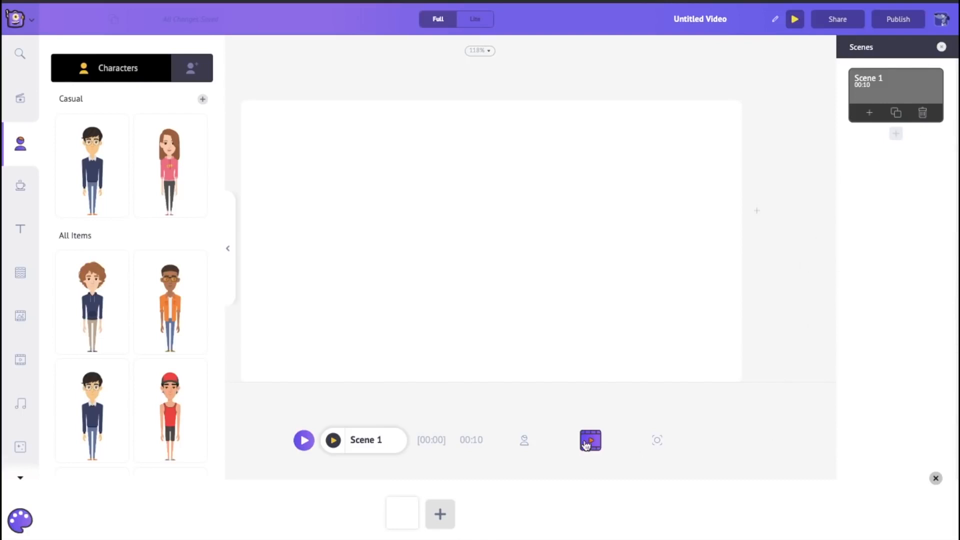
click(524, 441)
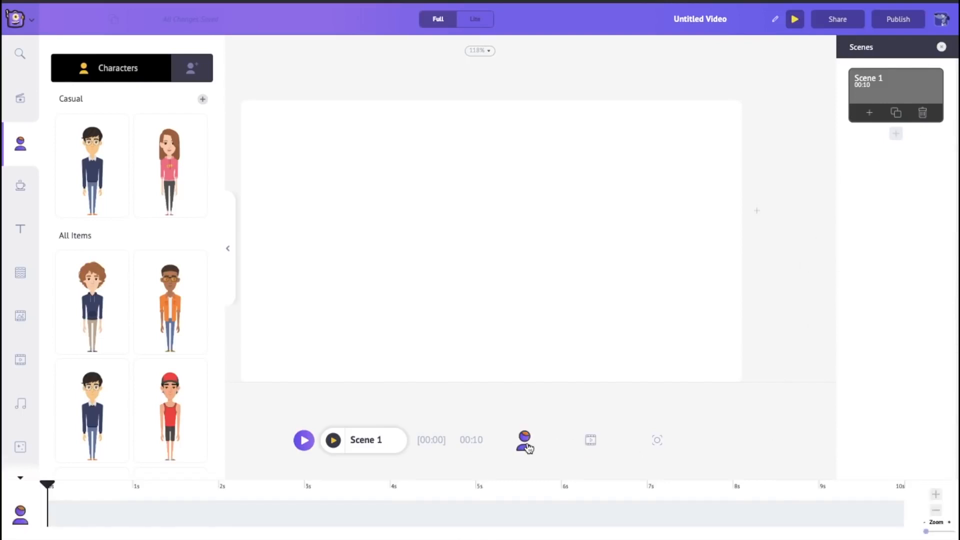
click(590, 445)
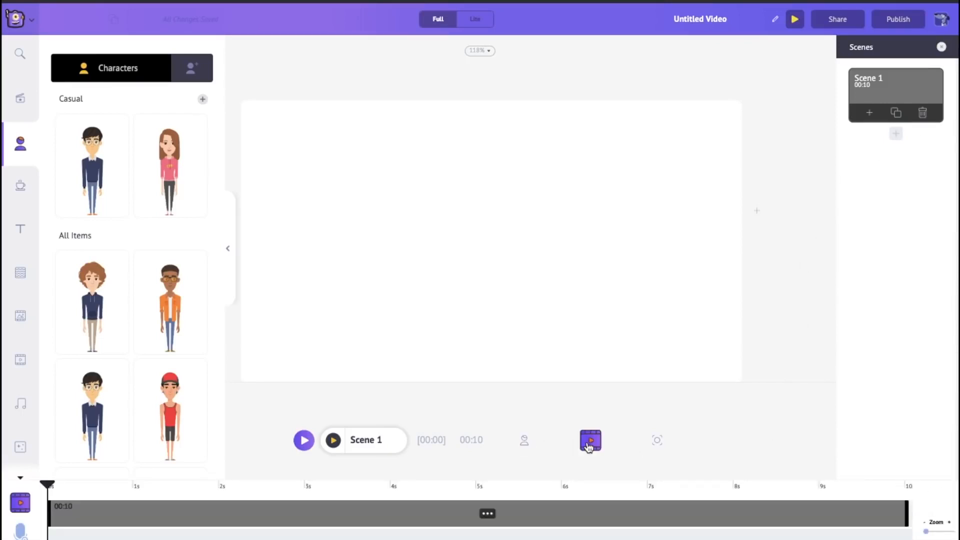
click(656, 442)
click(524, 445)
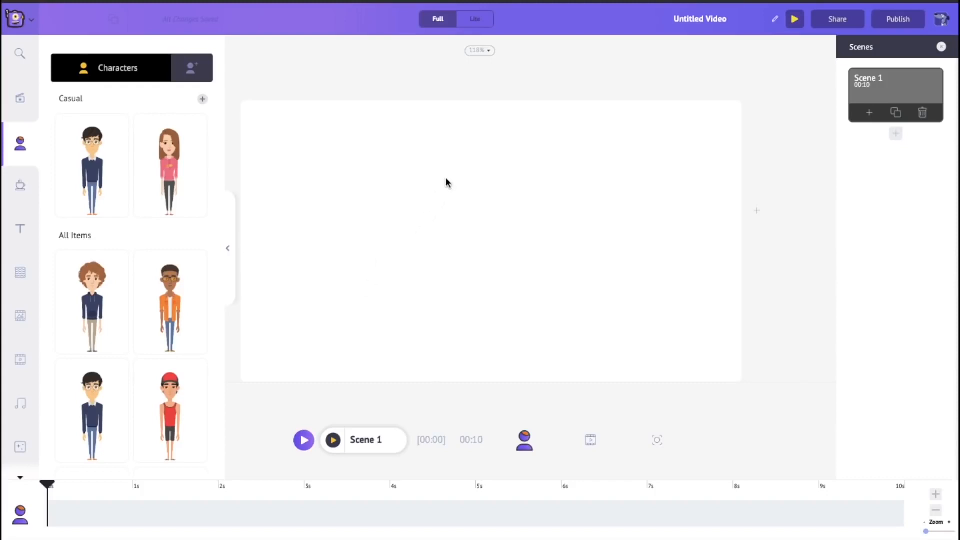
Change the background of Scene 1 to a custom dark blue.
click(477, 207)
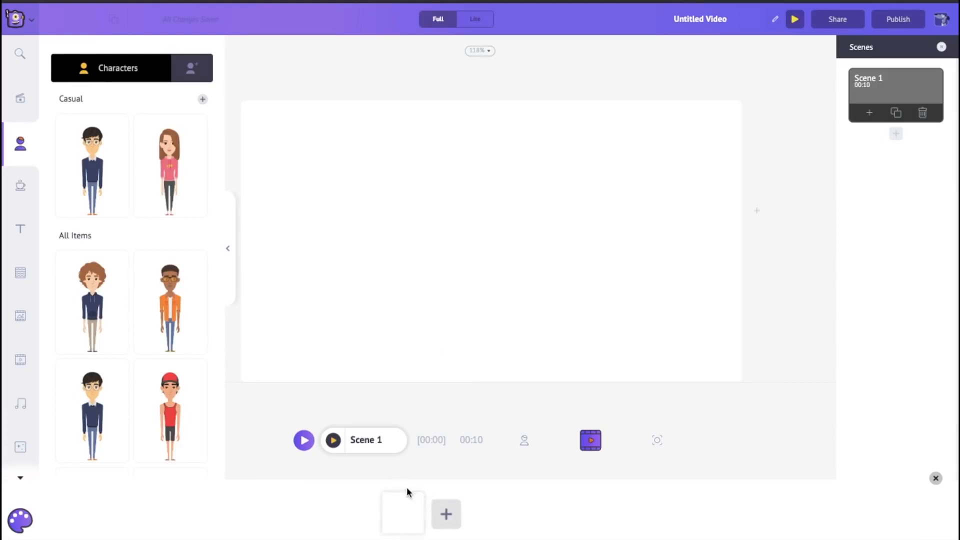
mouse_move(402, 516)
click(405, 523)
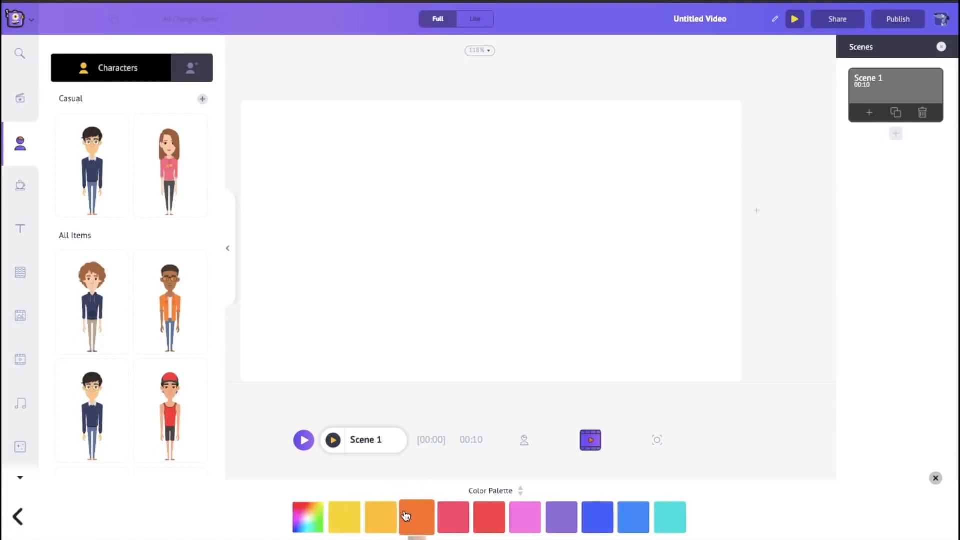
click(596, 519)
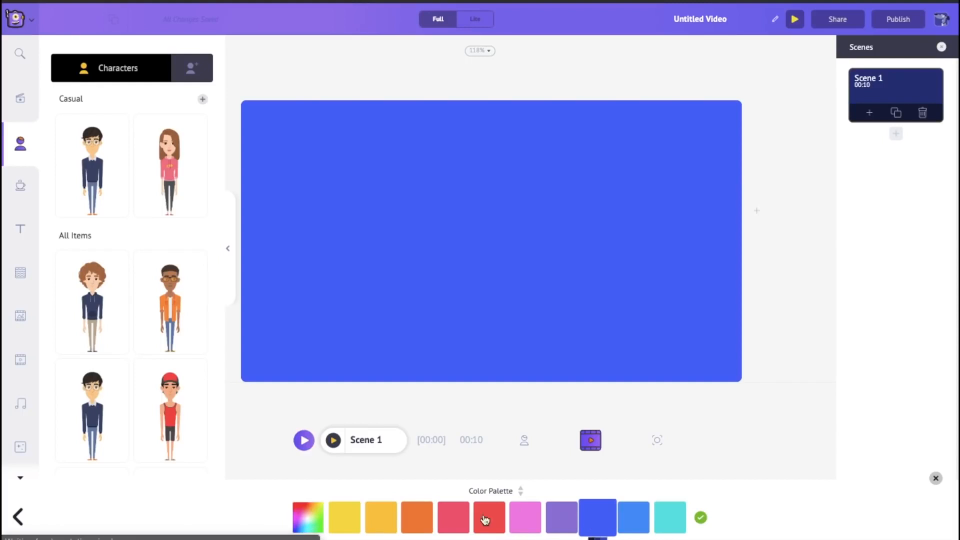
click(304, 525)
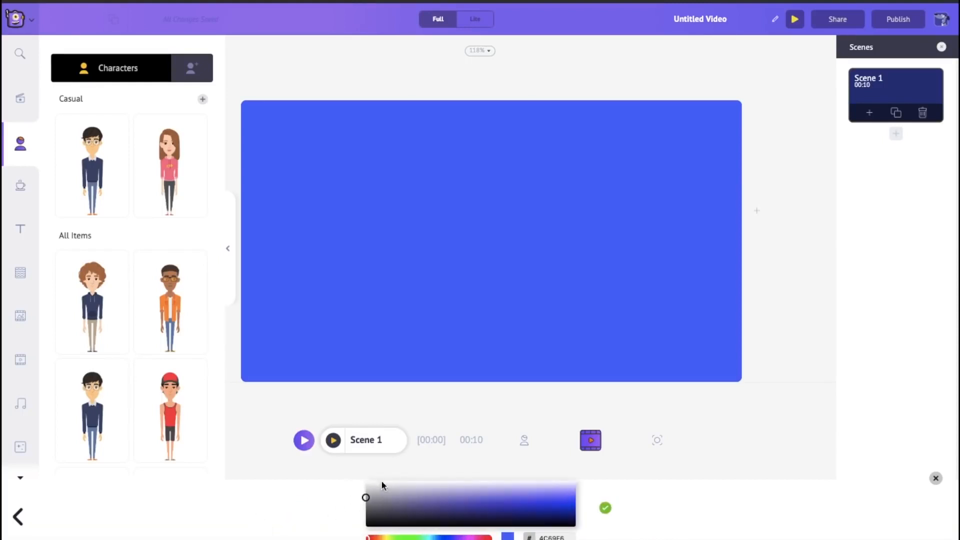
click(489, 505)
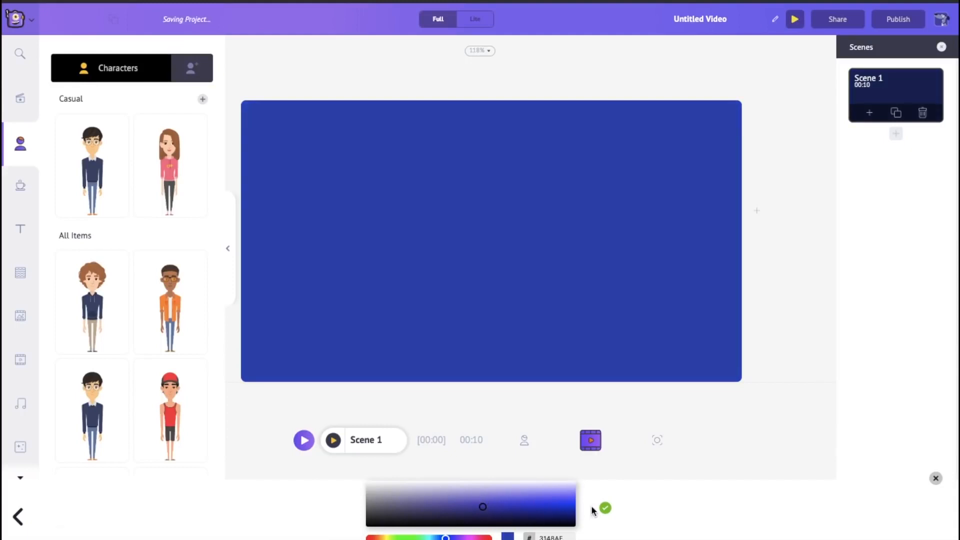
click(605, 509)
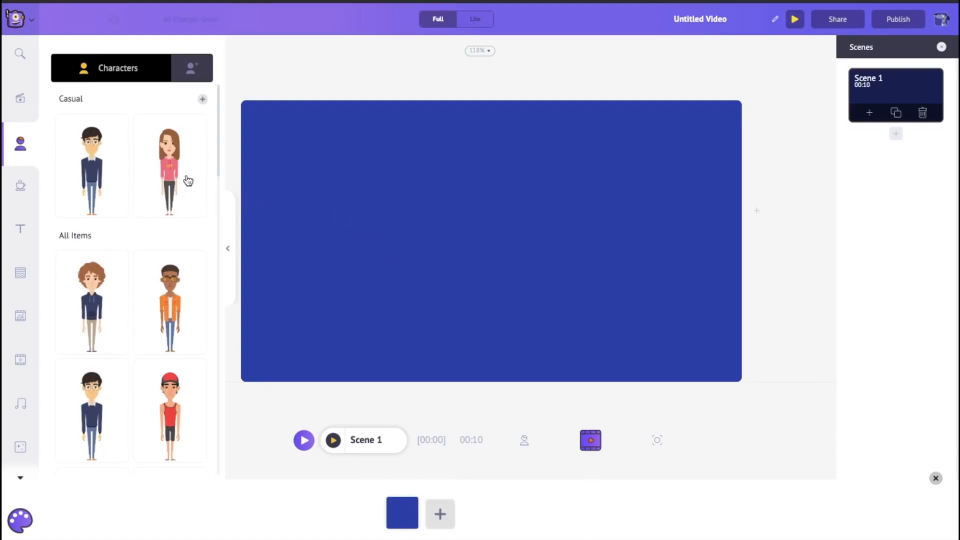
Add the casual woman in the pink hoodie, enlarge her, and place her in the left part of the scene.
click(167, 175)
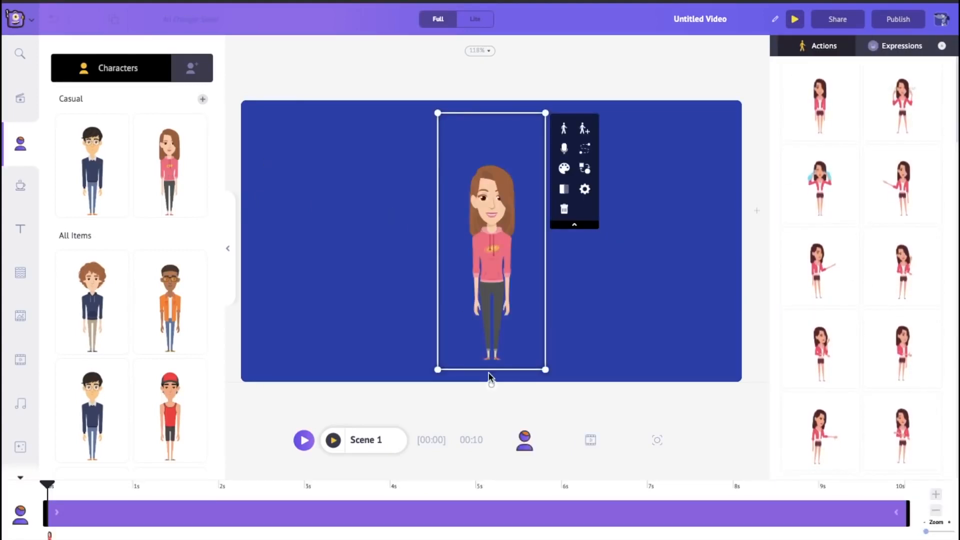
drag(438, 367, 368, 403)
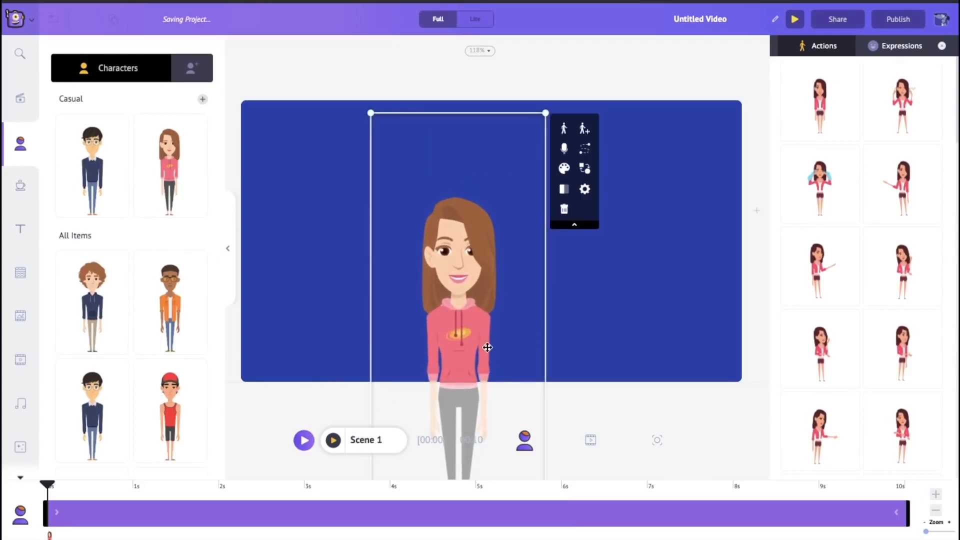
drag(470, 350, 355, 292)
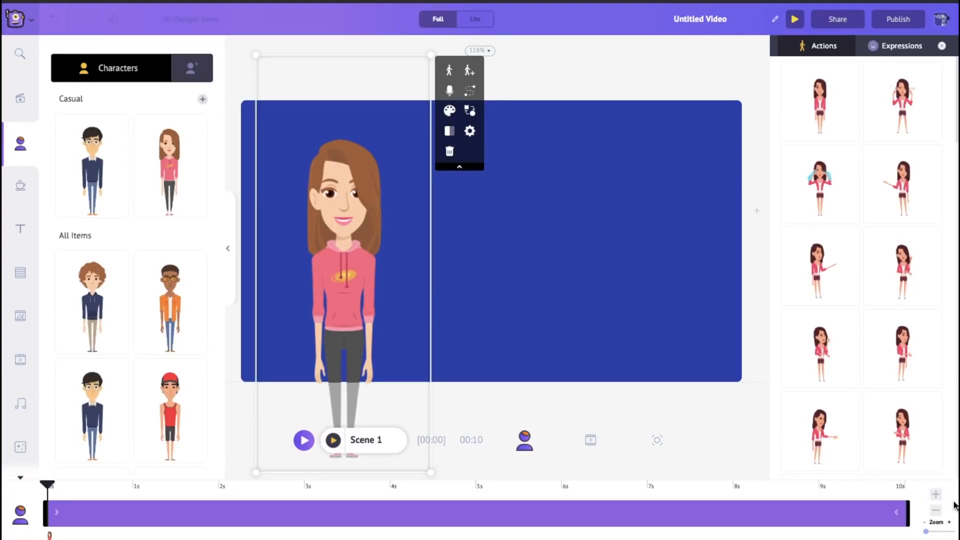
Shorten the duration of Scene 1 to 5 seconds.
click(935, 510)
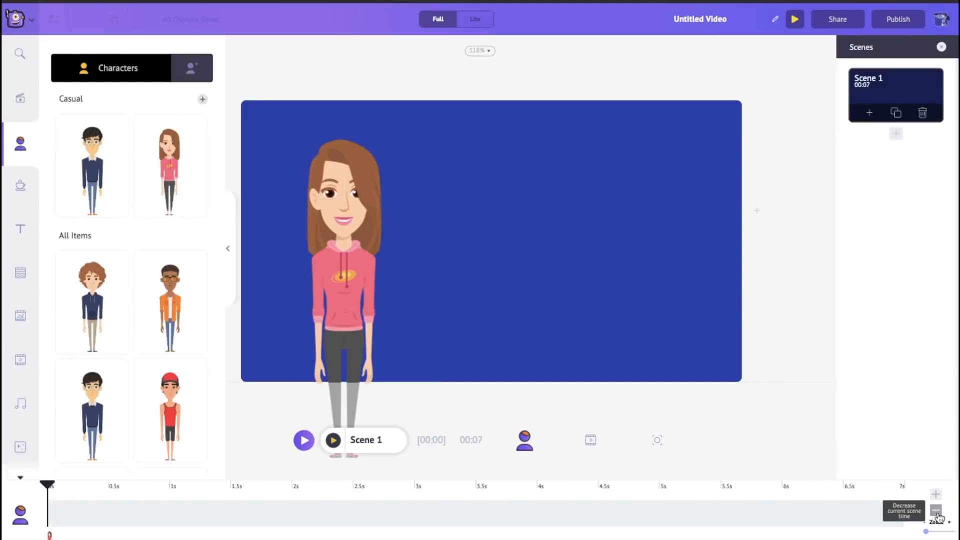
click(936, 510)
click(935, 510)
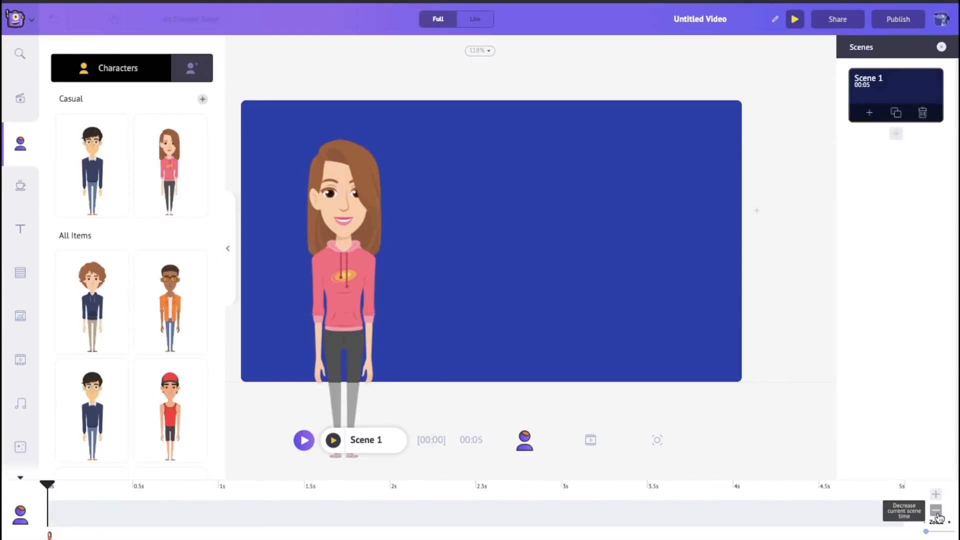
click(321, 280)
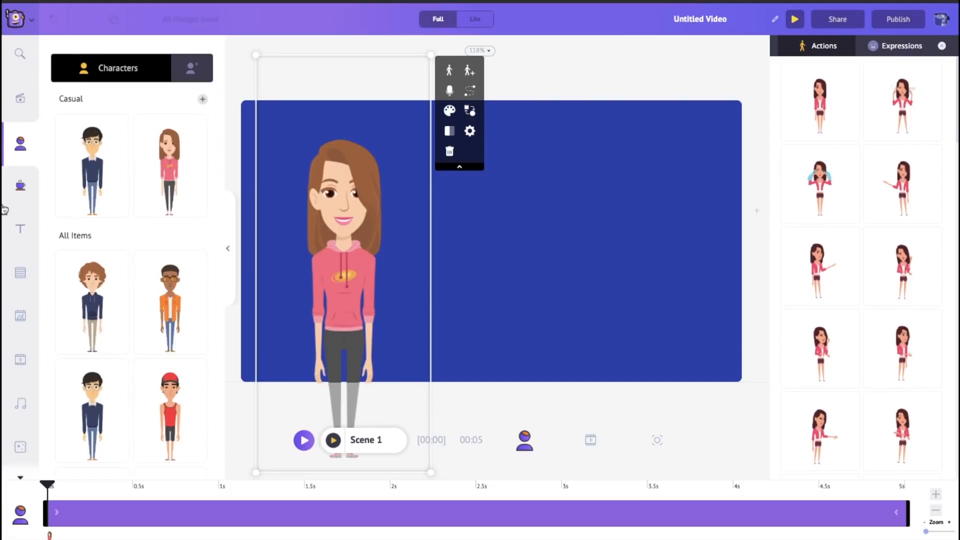
Add the "Authentic & Tasteful Thai Recipes" text template and place it to the right of the woman, clear of her.
click(20, 231)
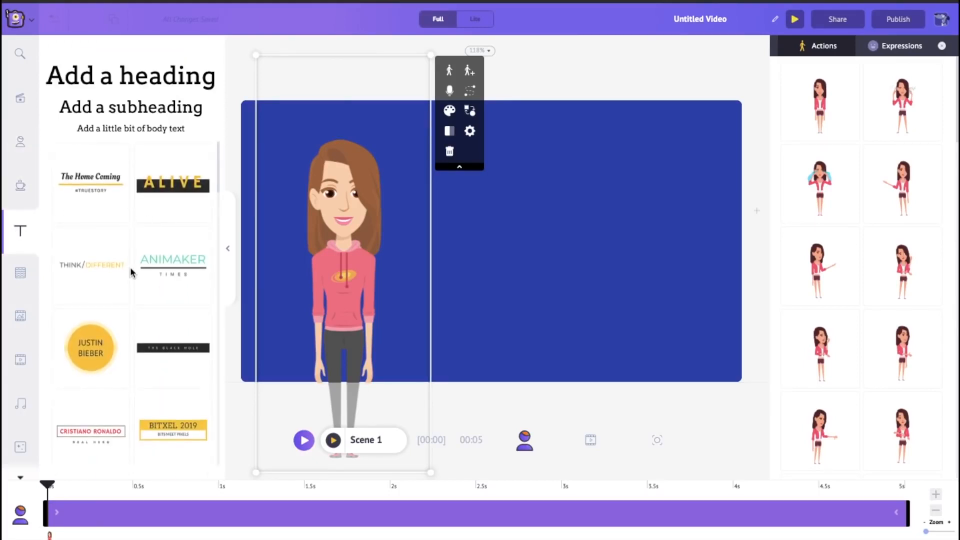
scroll(133, 270, down, 2)
scroll(132, 272, up, 1)
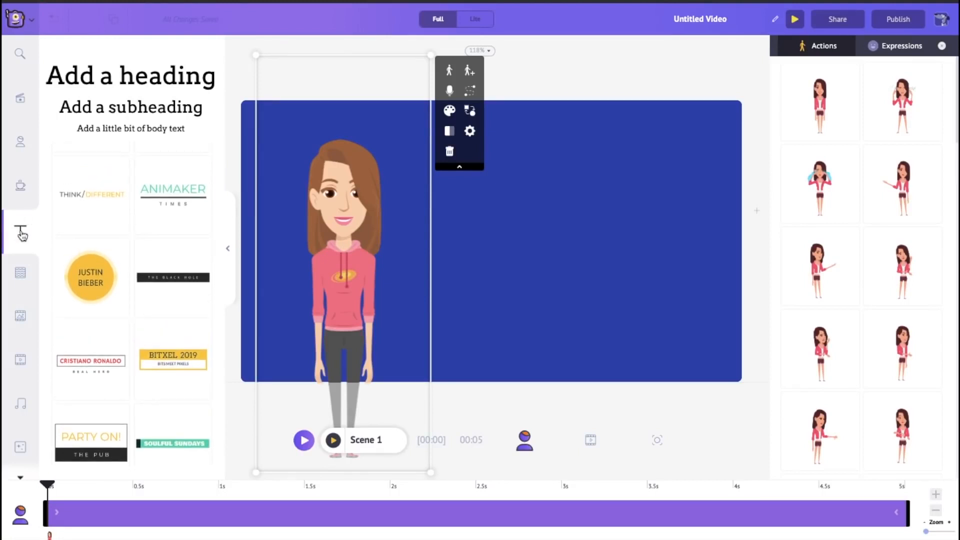
scroll(134, 181, down, 3)
scroll(134, 182, down, 4)
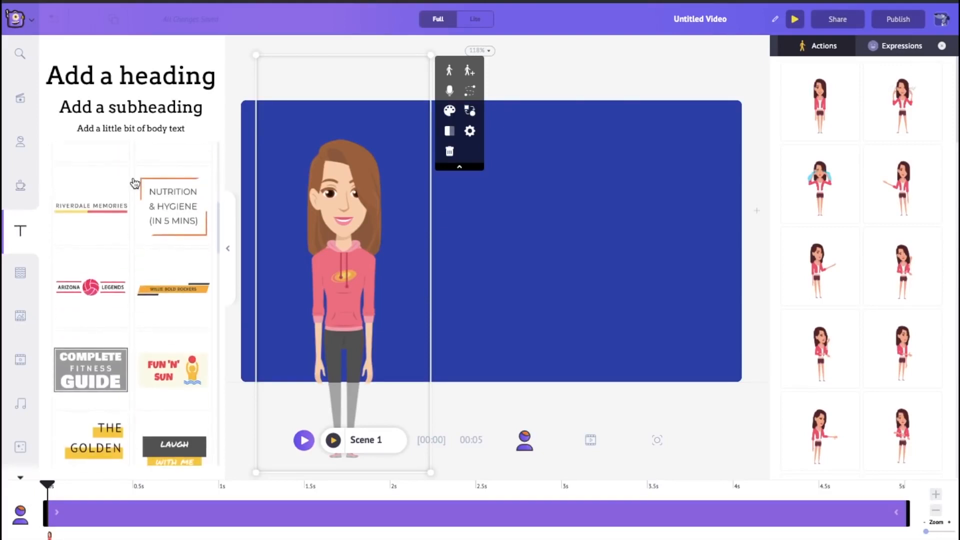
scroll(134, 183, down, 4)
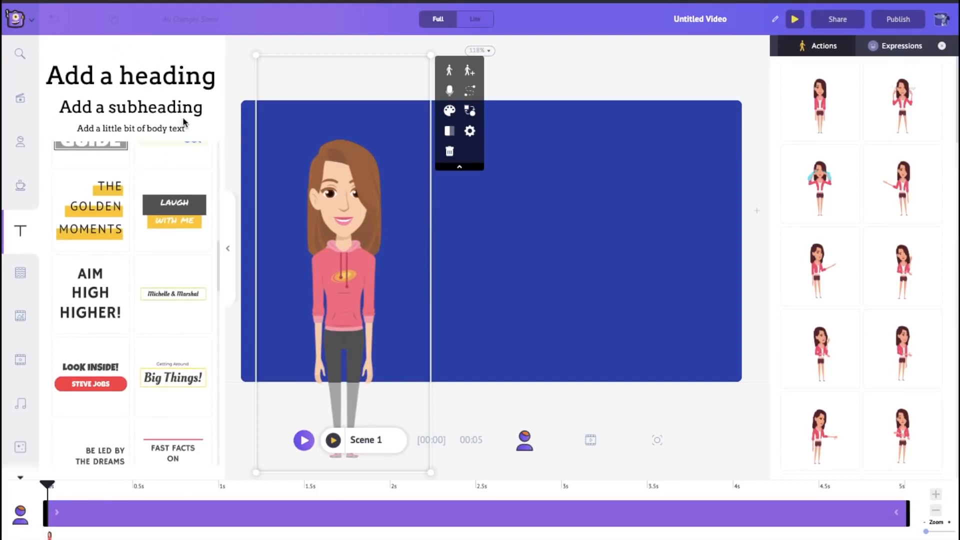
scroll(152, 262, down, 3)
scroll(152, 262, down, 2)
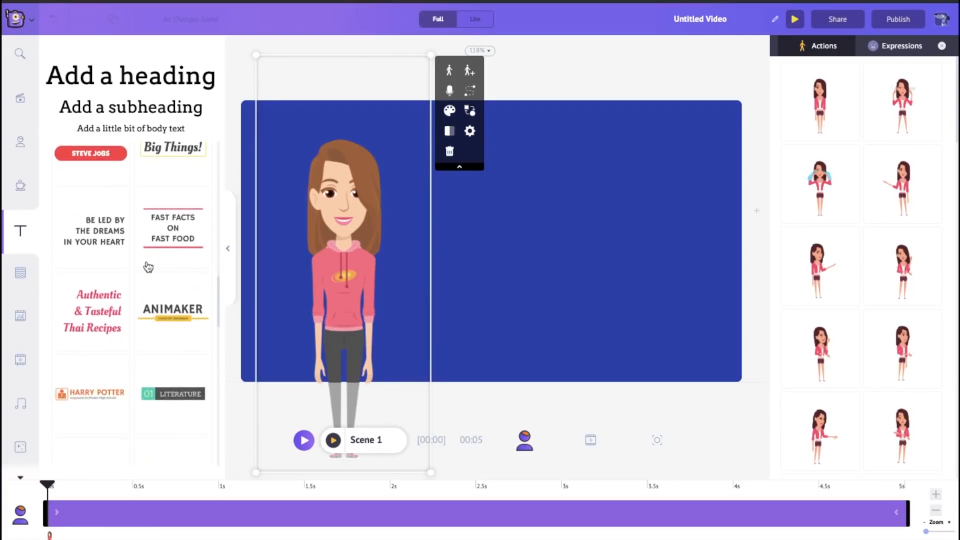
click(98, 306)
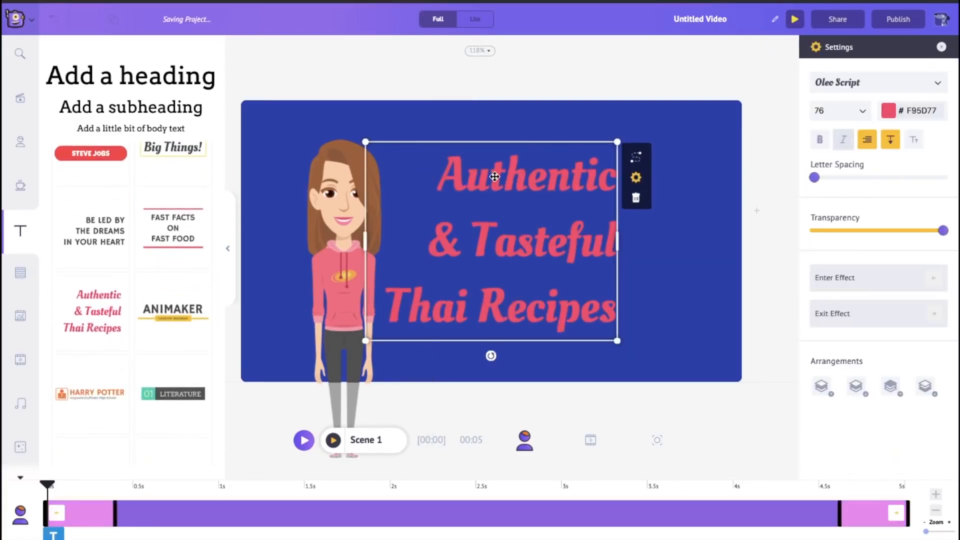
click(547, 171)
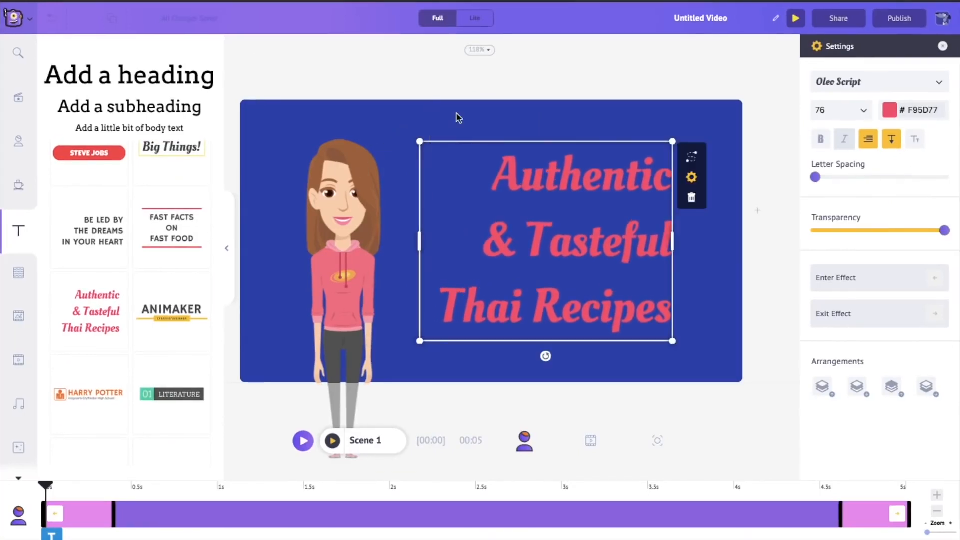
click(457, 115)
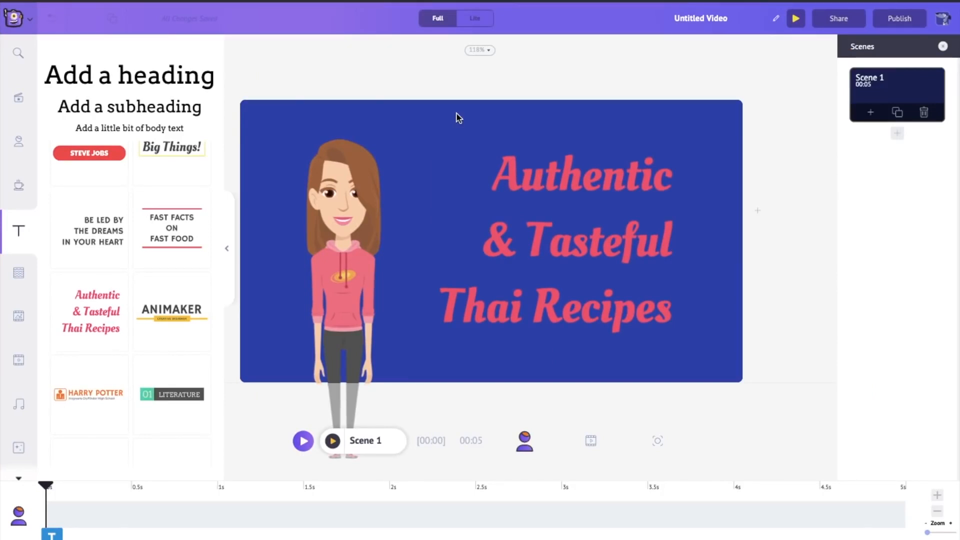
Recolor all of the "Authentic & Tasteful Thai Recipes" text to white (FFFFFF).
double_click(522, 173)
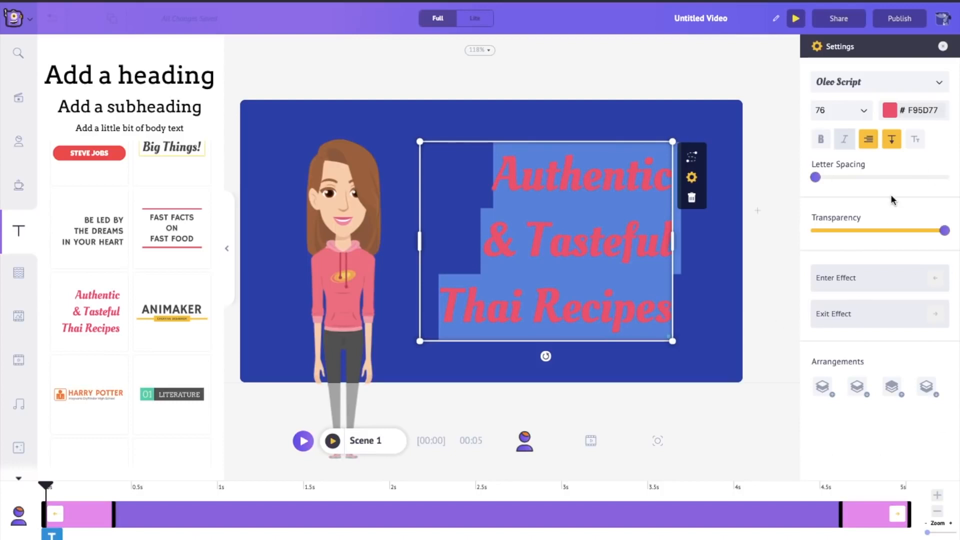
click(890, 112)
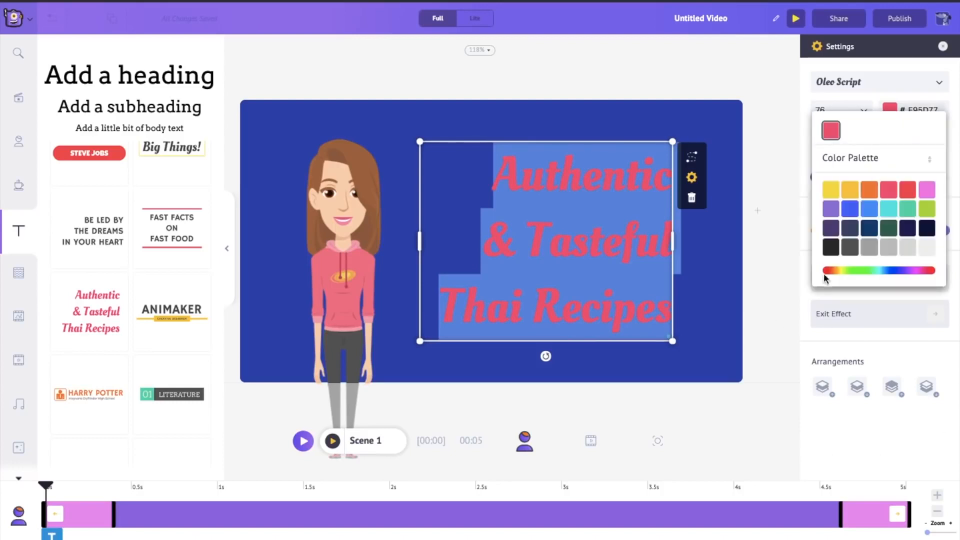
click(839, 270)
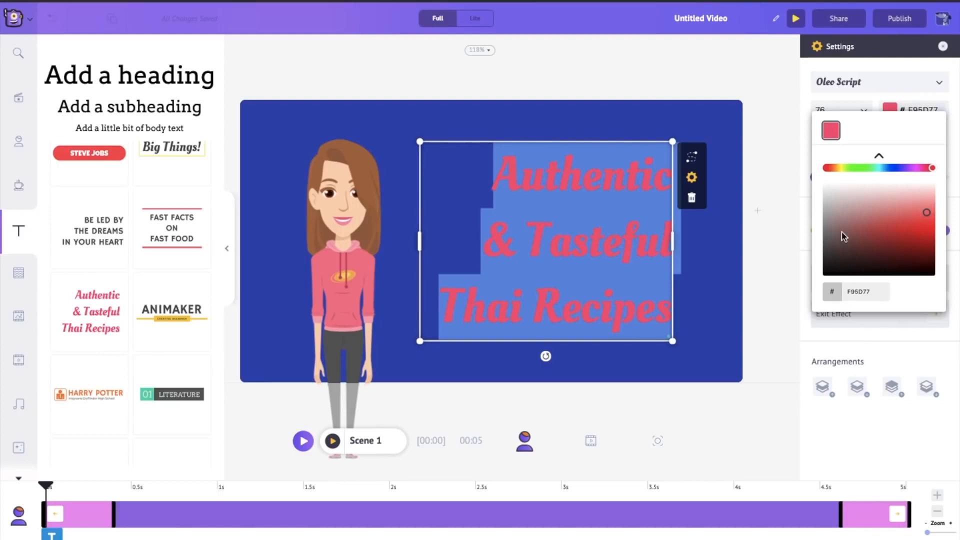
drag(835, 201, 816, 179)
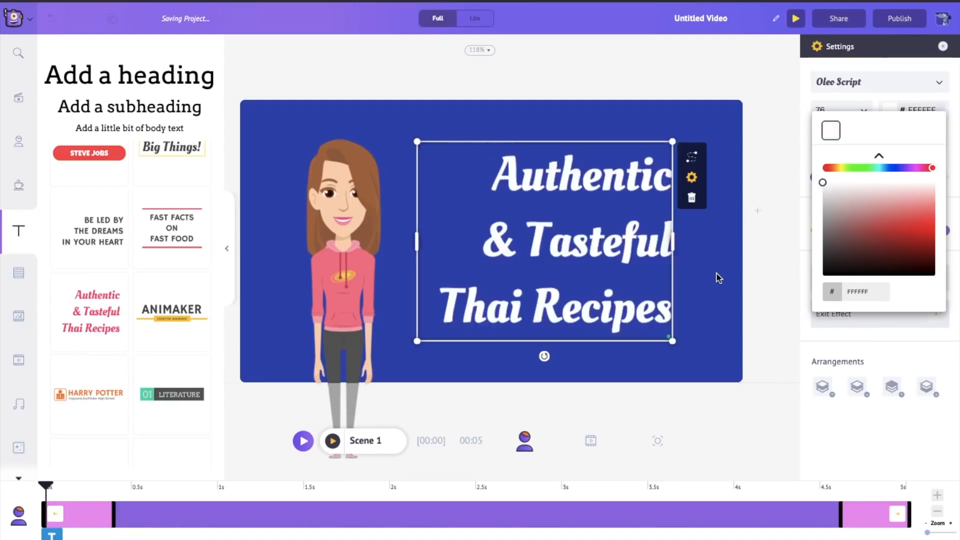
Replace the entire template text with "Are you feeling hungry?".
triple_click(601, 254)
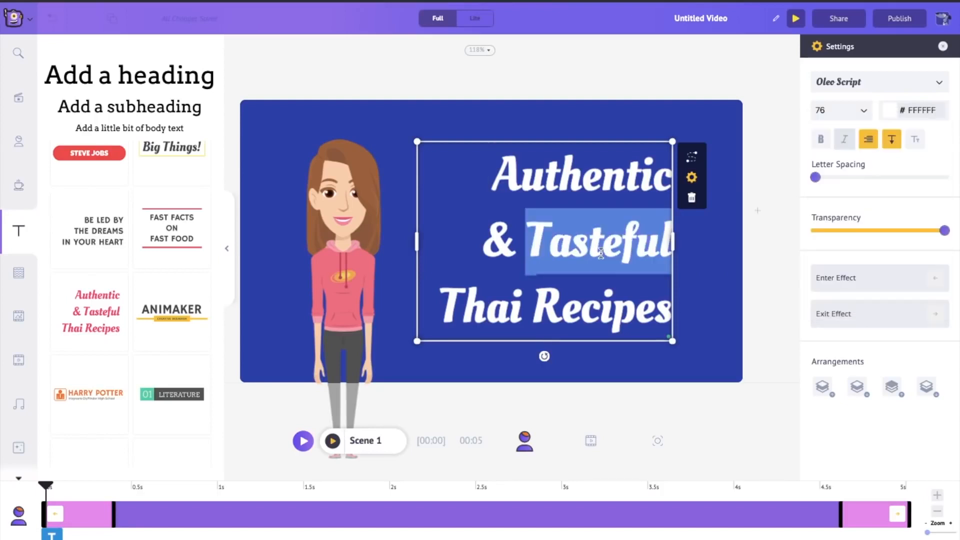
click(490, 291)
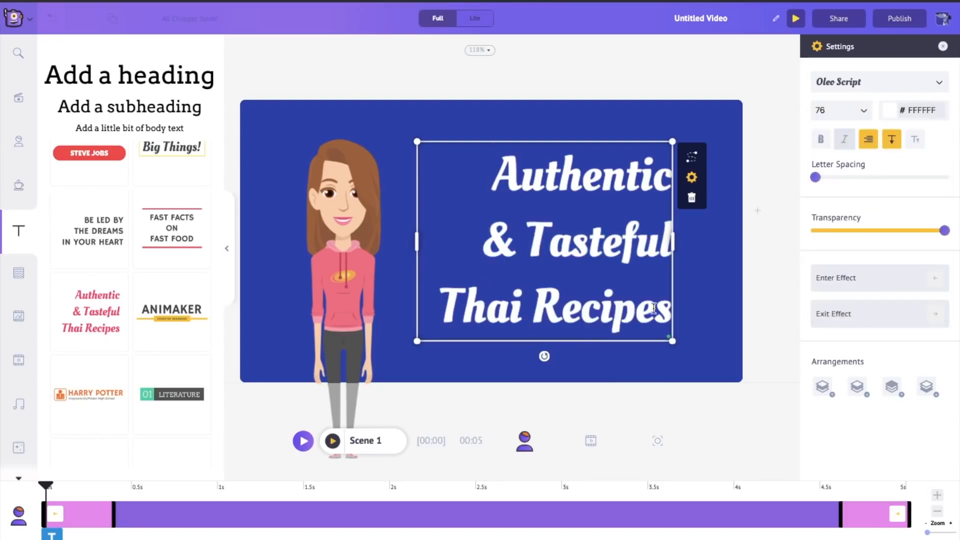
drag(667, 315, 493, 190)
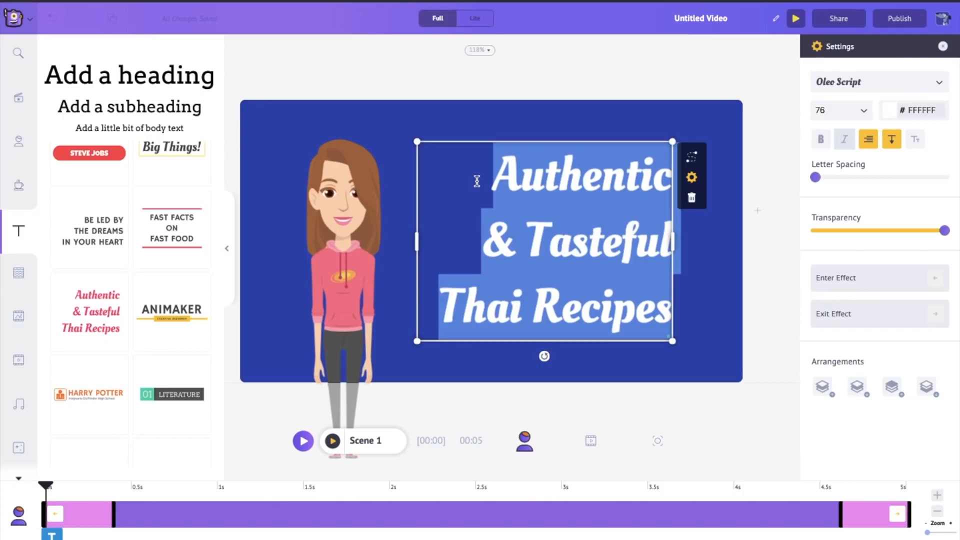
text(Are)
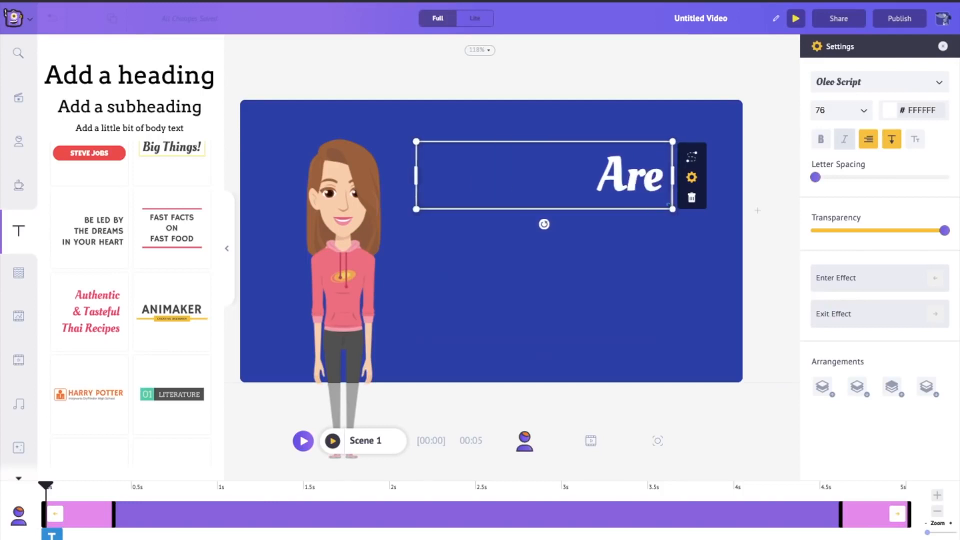
text( you feeli)
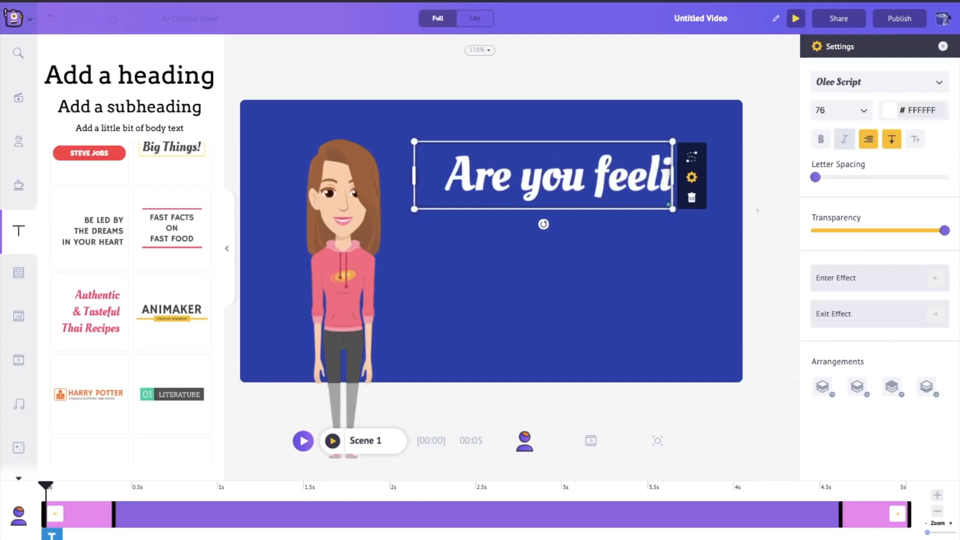
text(ng hungry?)
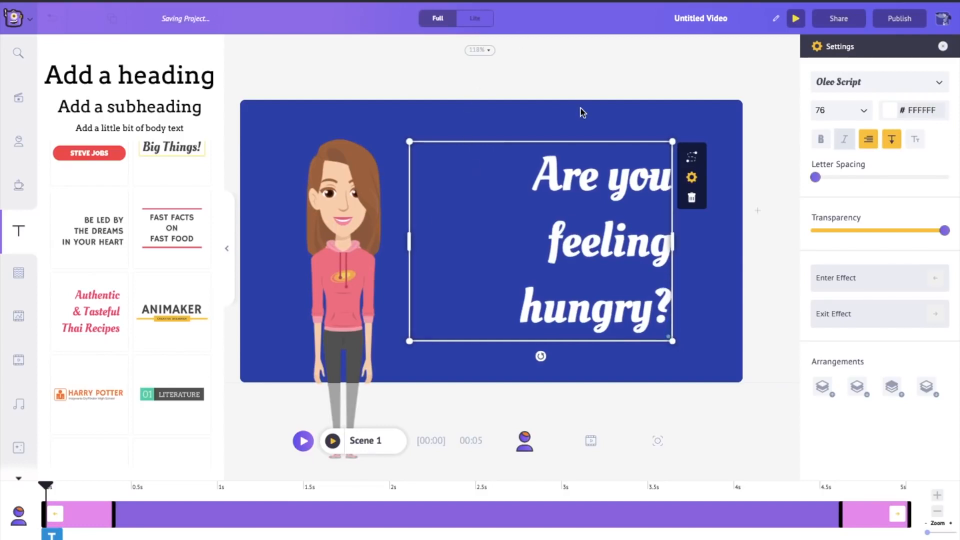
click(602, 79)
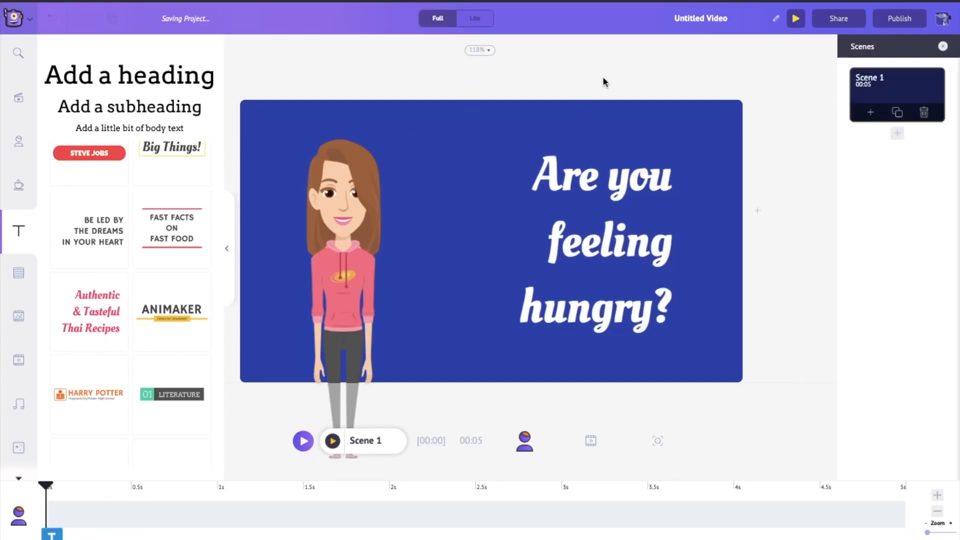
Give the woman in Scene 1 the standing action with one arm folded across her waist.
click(350, 196)
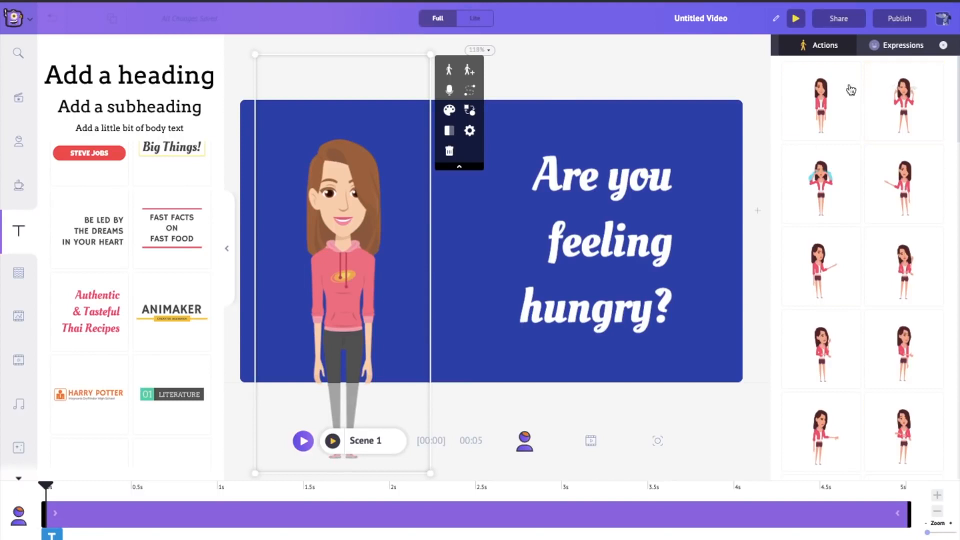
scroll(872, 335, down, 2)
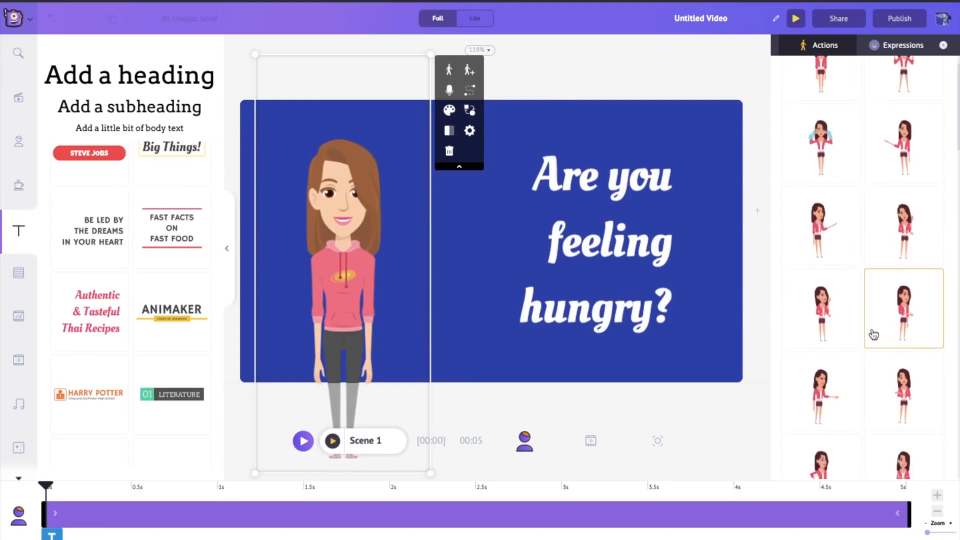
scroll(873, 334, down, 1)
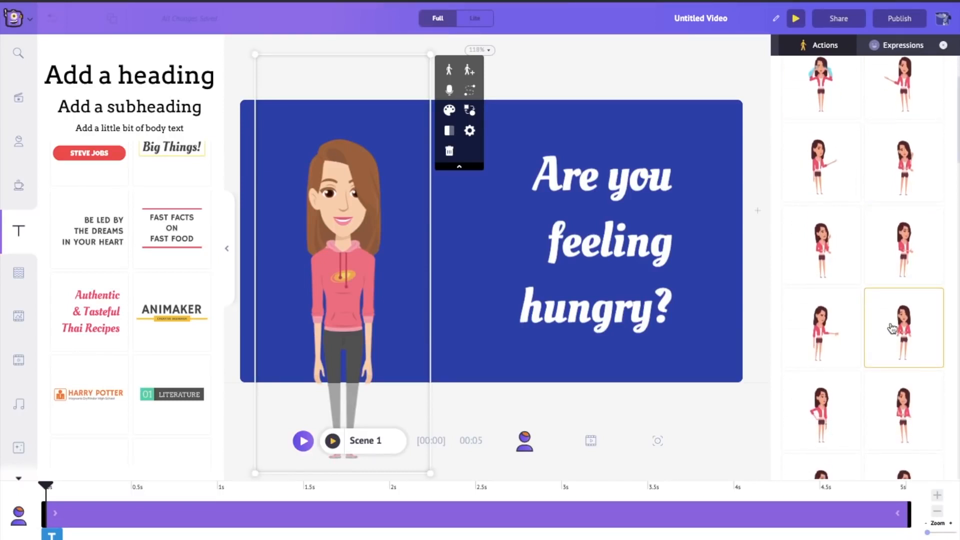
click(895, 411)
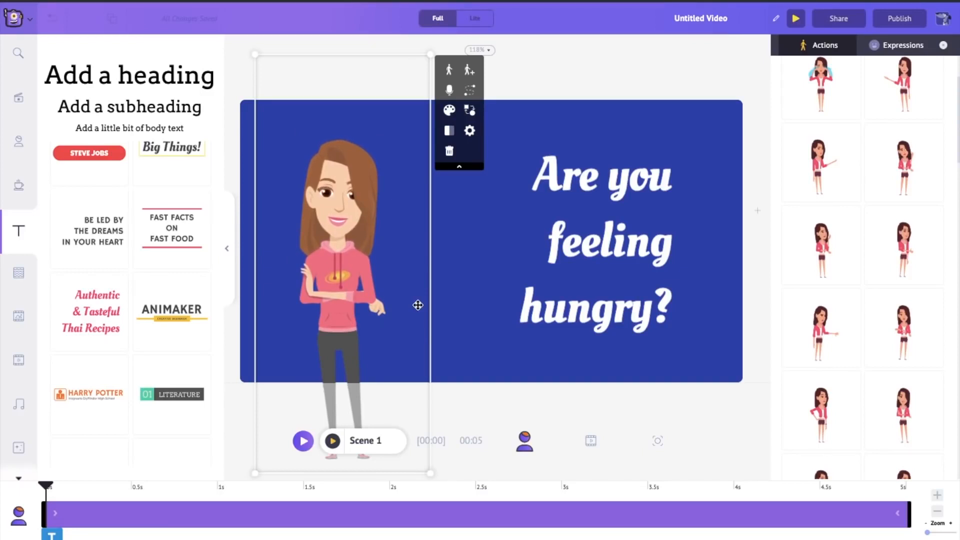
Change the woman's facial expression to the sad face with a downturned mouth.
click(907, 49)
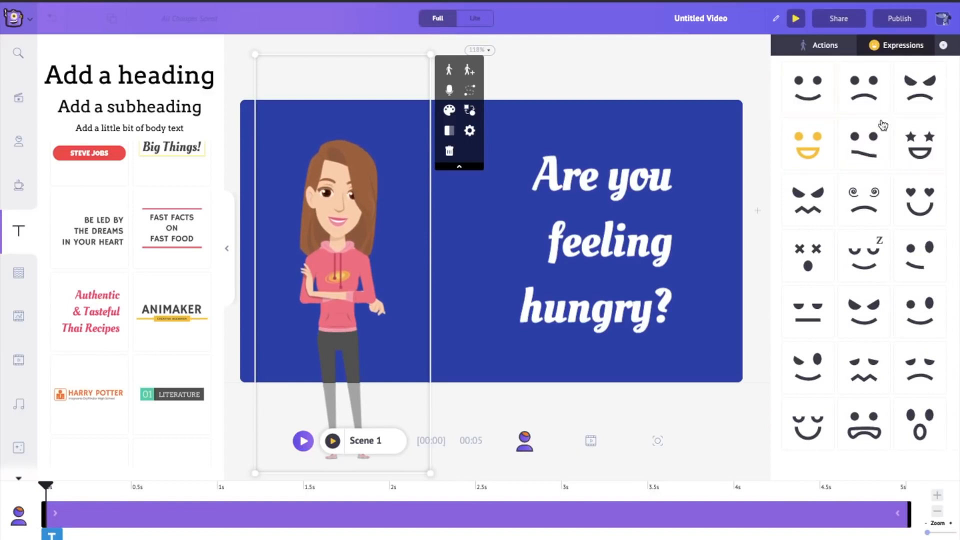
click(864, 92)
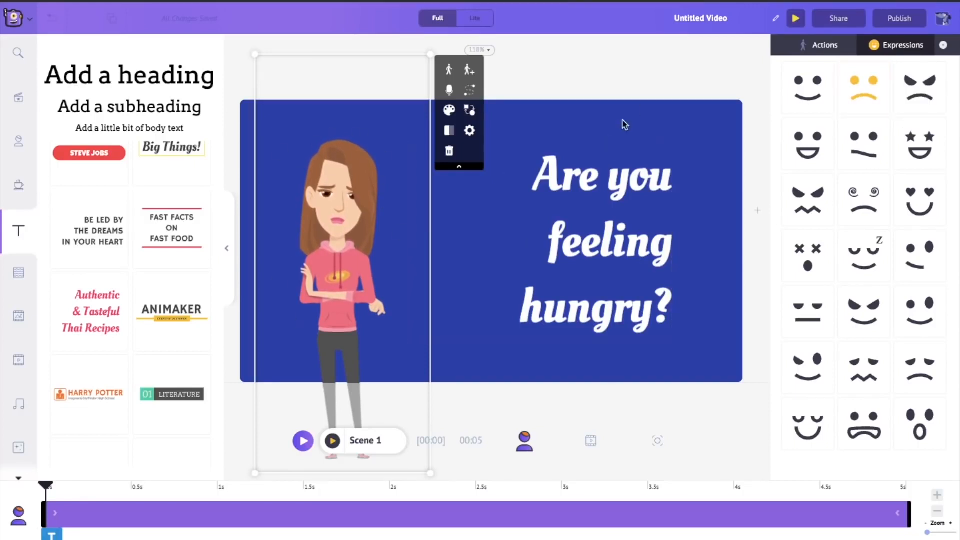
click(623, 83)
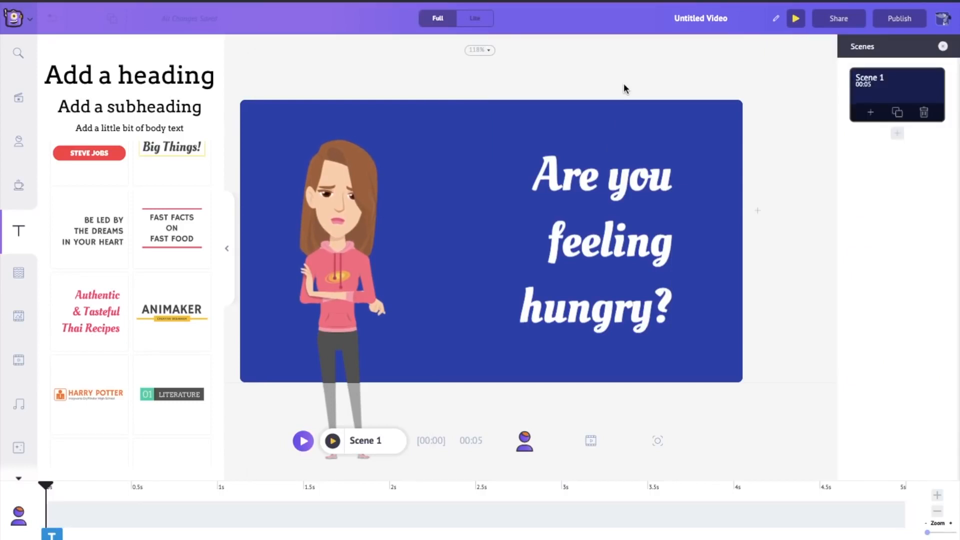
Add a second scene and give it the red daytime skyline background found by searching backgrounds for "city".
click(898, 136)
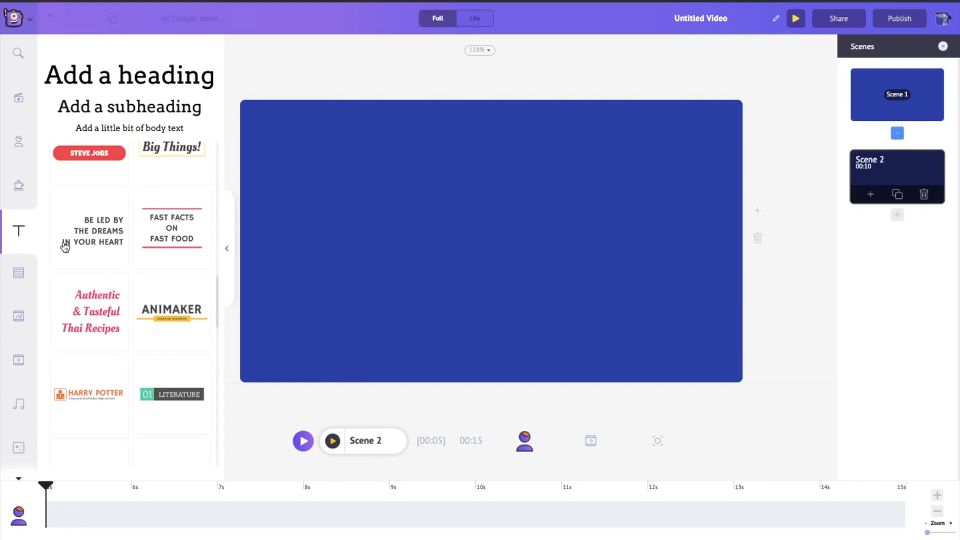
click(17, 276)
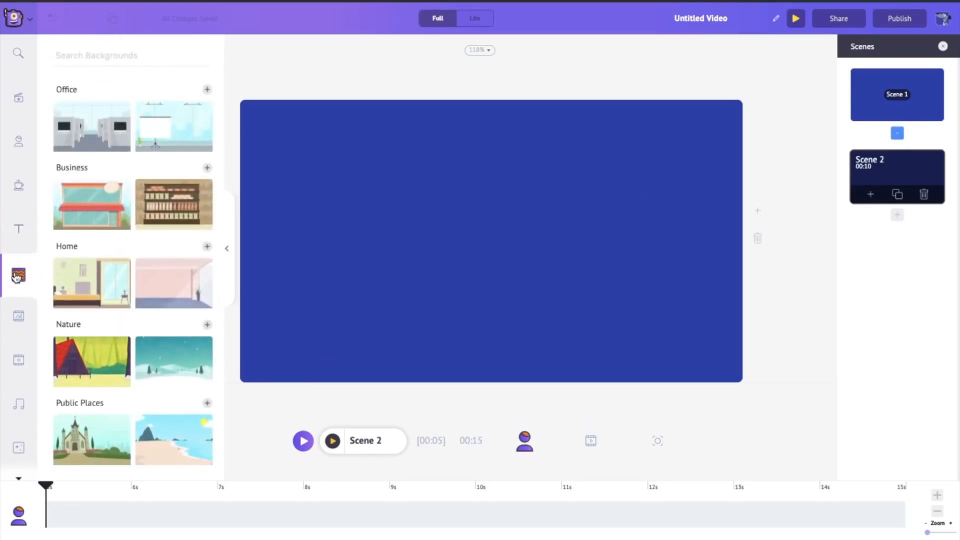
click(128, 52)
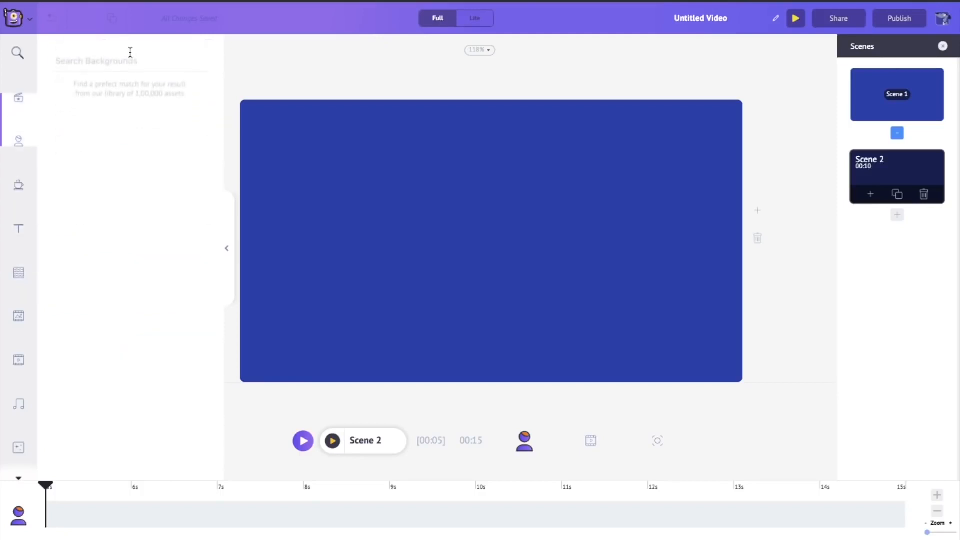
text(city)
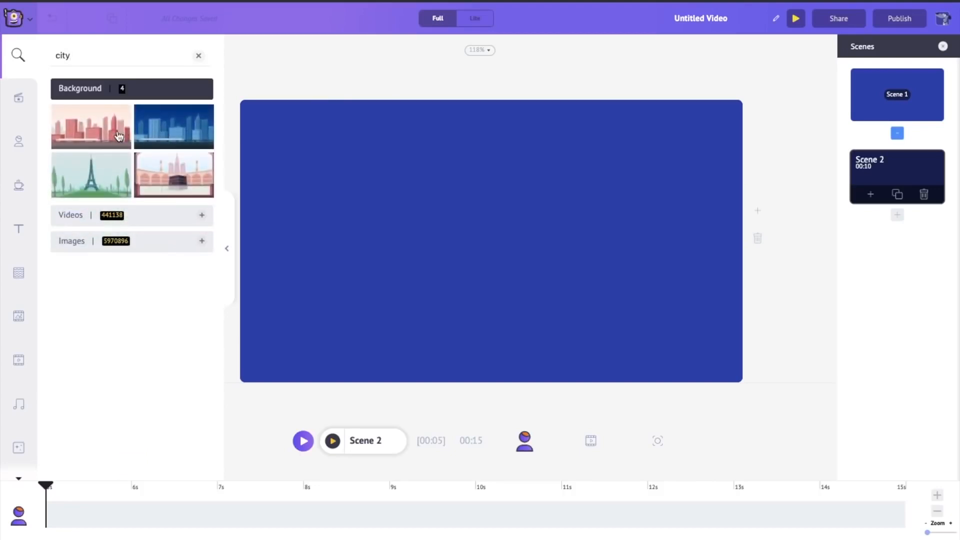
click(115, 133)
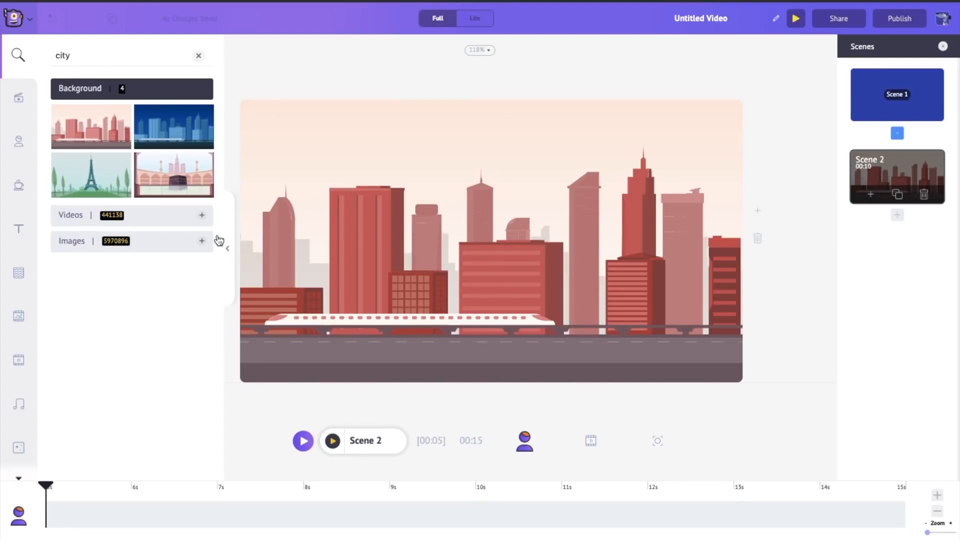
Add a heading text to Scene 2 and place it in the sky above the skyline.
click(17, 233)
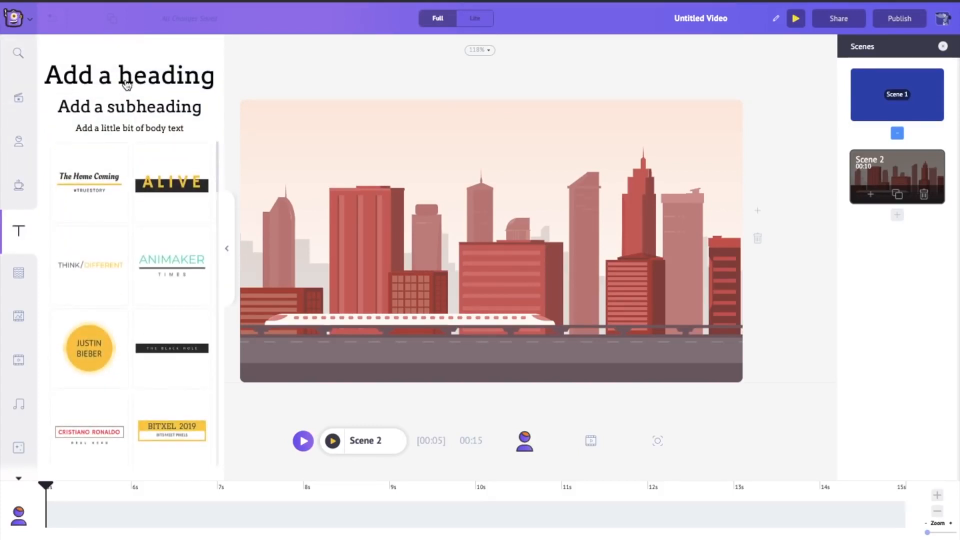
click(129, 79)
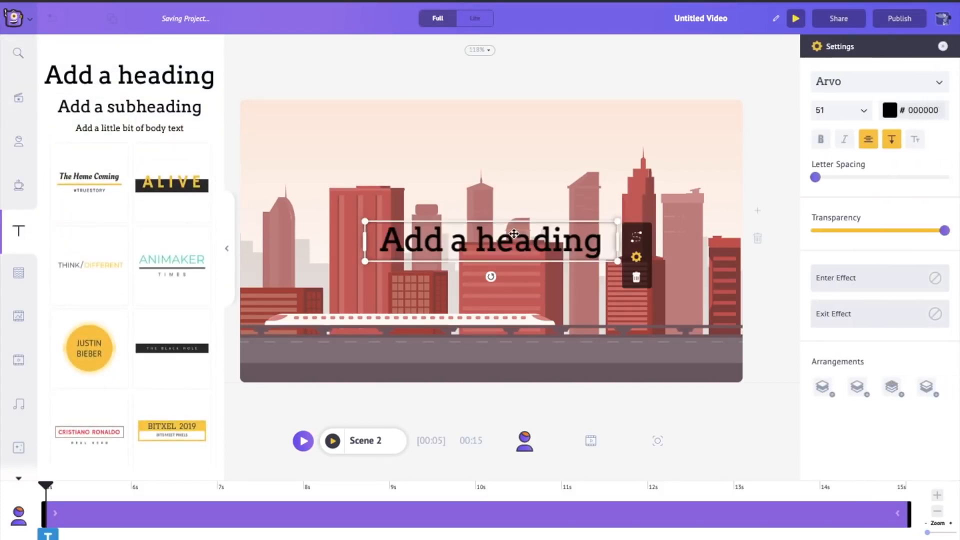
drag(514, 225, 514, 122)
Replace the heading's placeholder text with "Head Downtown!".
double_click(505, 139)
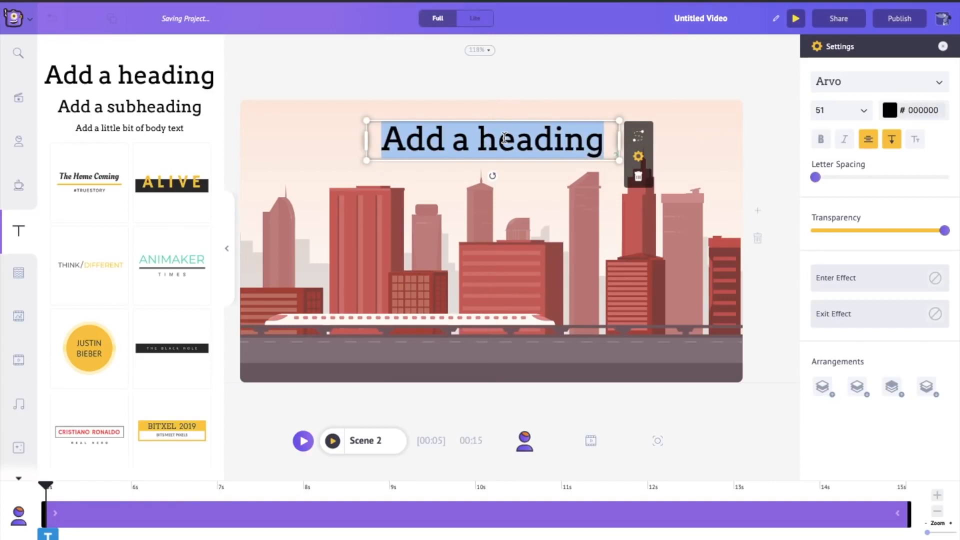
text(And)
key(BackSpace)
key(BackSpace)
key(BackSpace)
text(He)
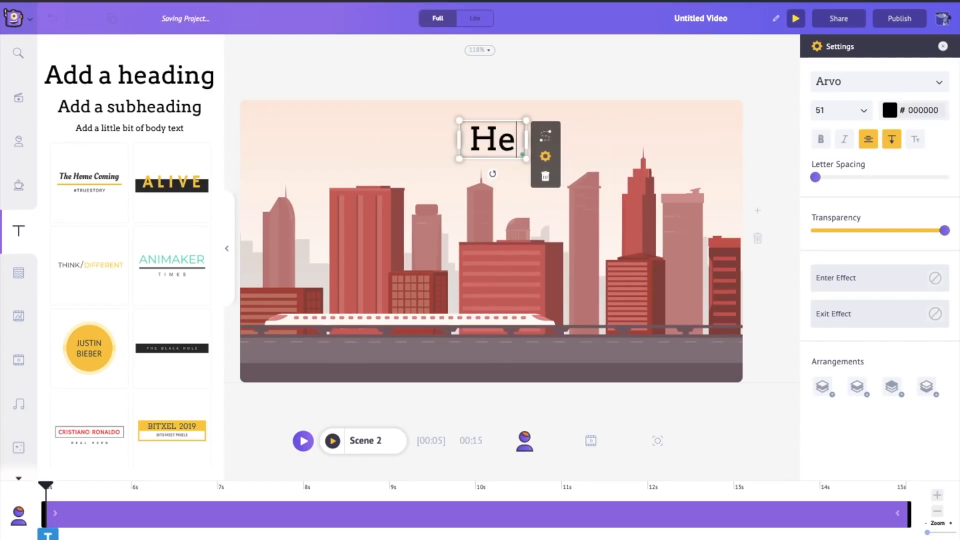
text(ad Downtow)
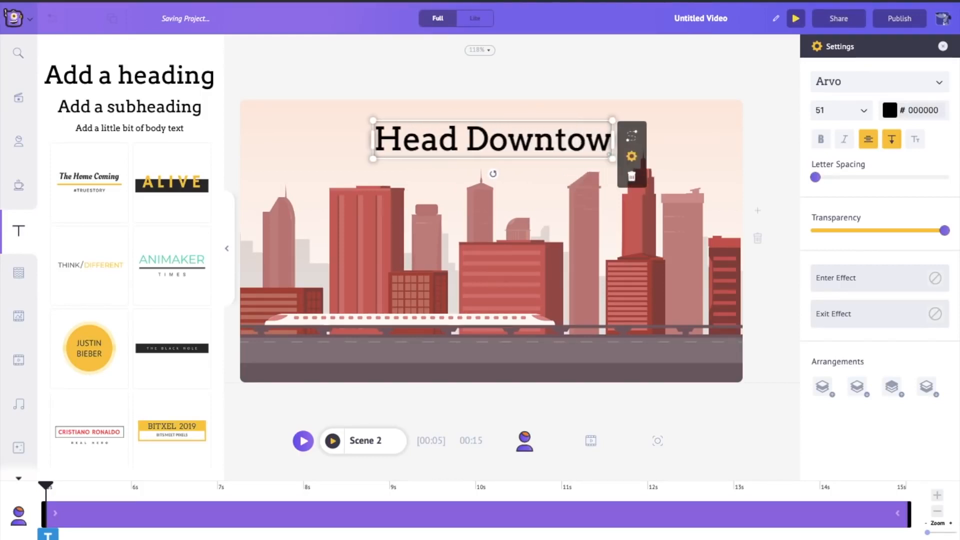
text(n)
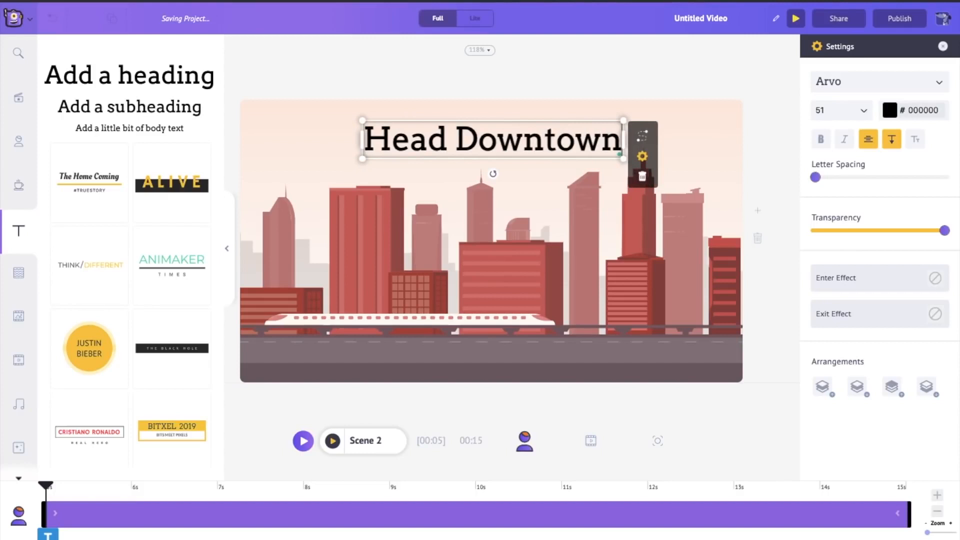
text(!)
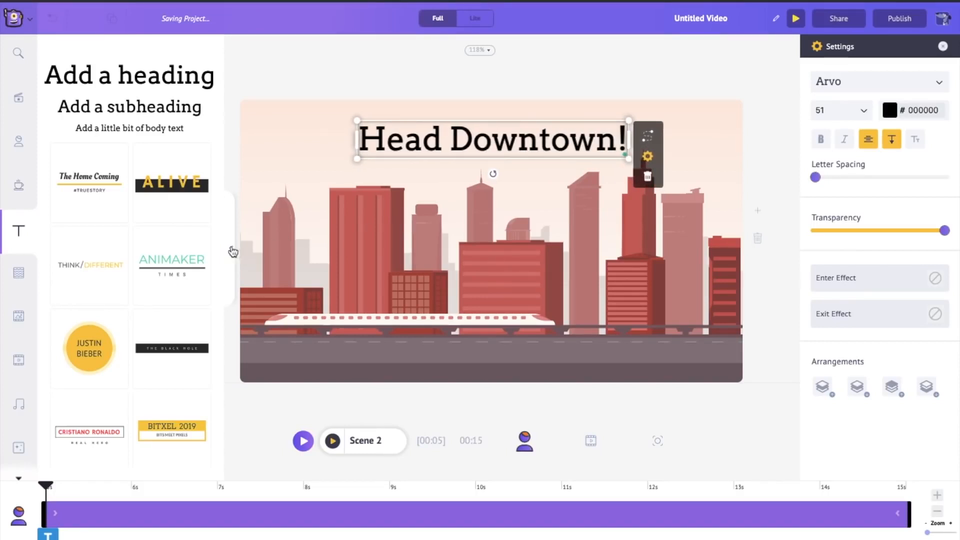
double_click(549, 141)
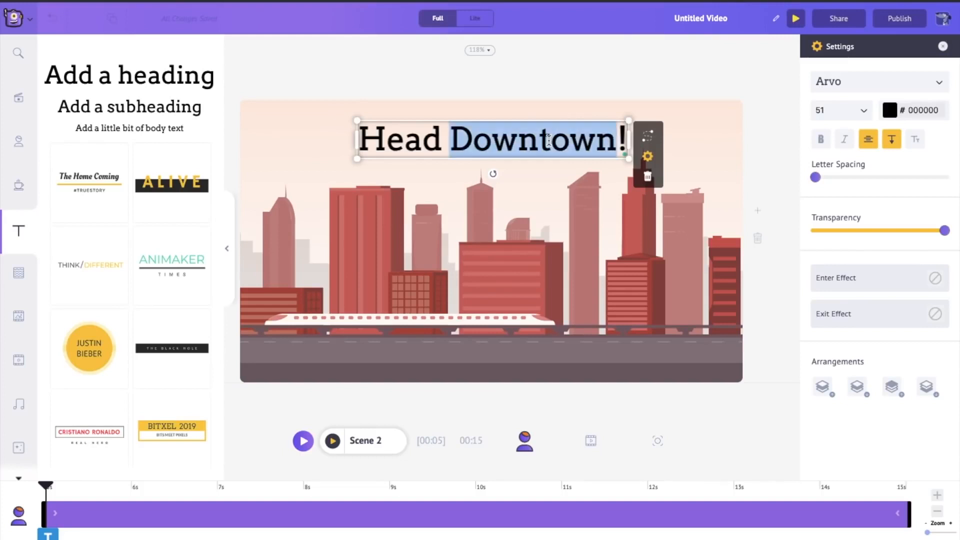
Add the casual woman in the pink hoodie to Scene 2 and collapse the asset library.
click(19, 143)
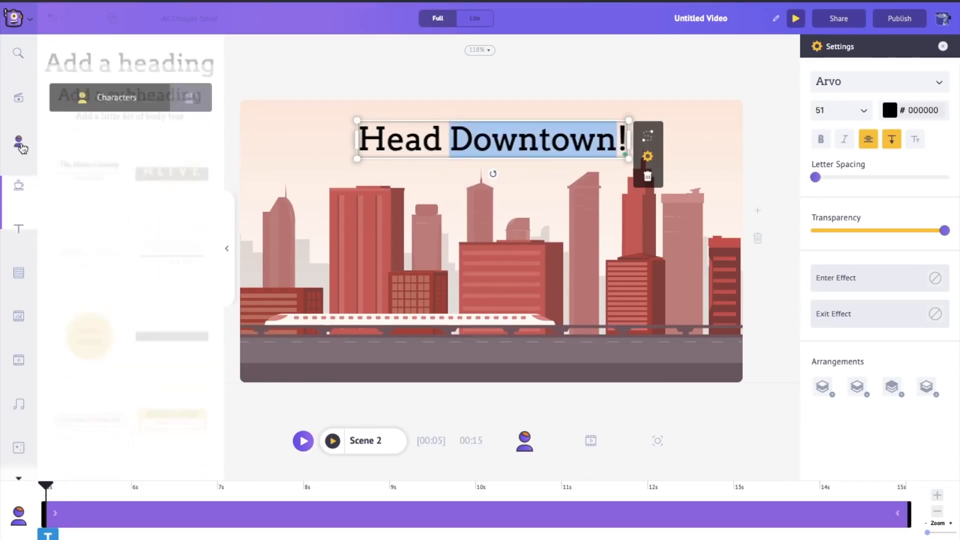
click(170, 165)
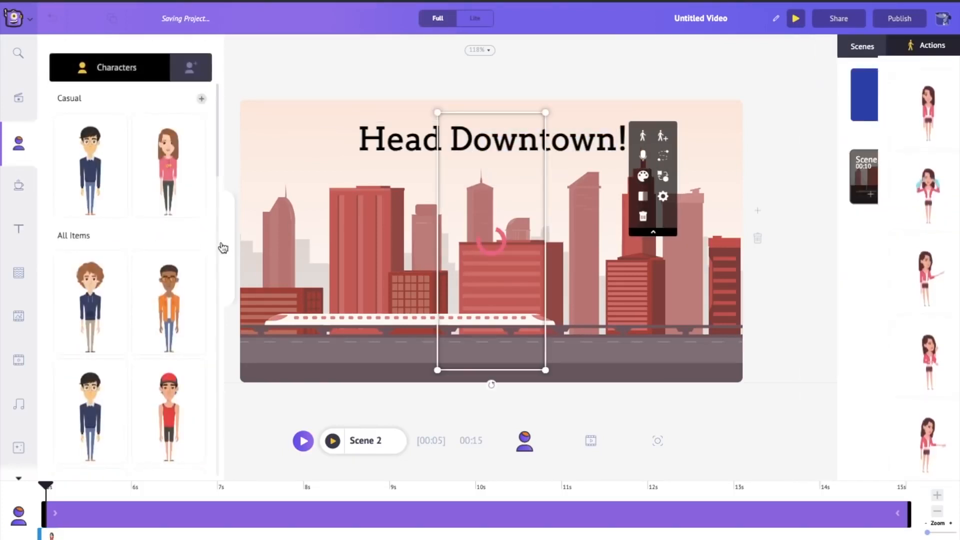
click(227, 248)
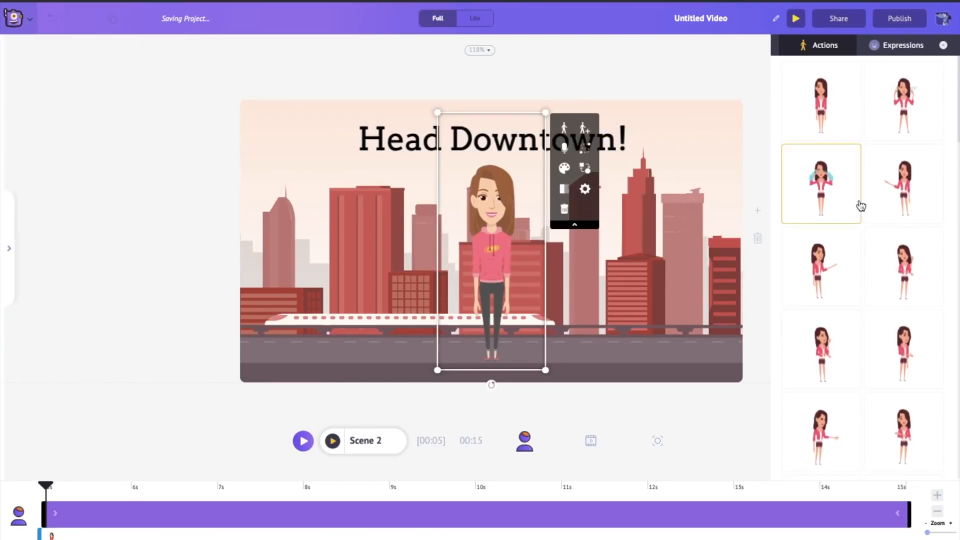
Give the woman in Scene 2 the action of riding a red scooter with a helmet.
scroll(858, 204, down, 5)
scroll(861, 205, down, 10)
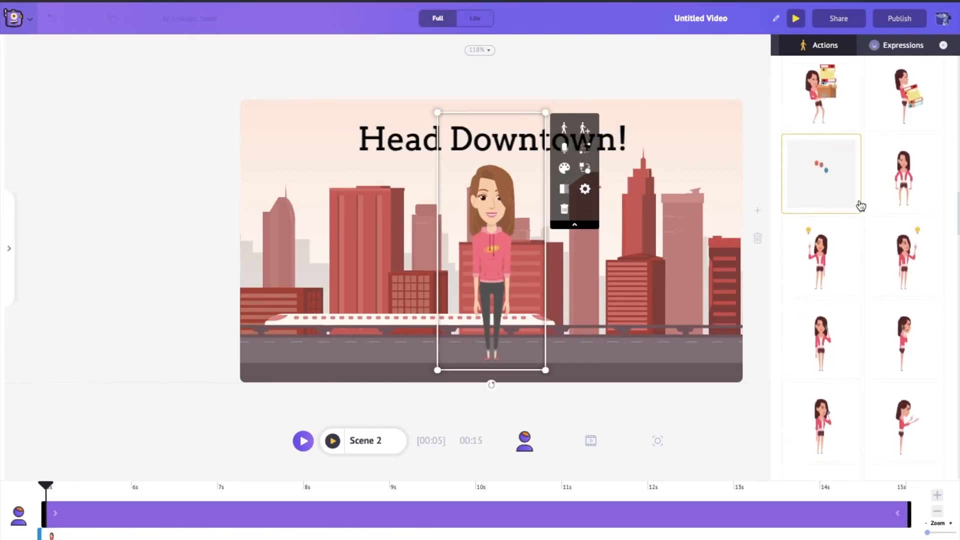
scroll(859, 205, down, 3)
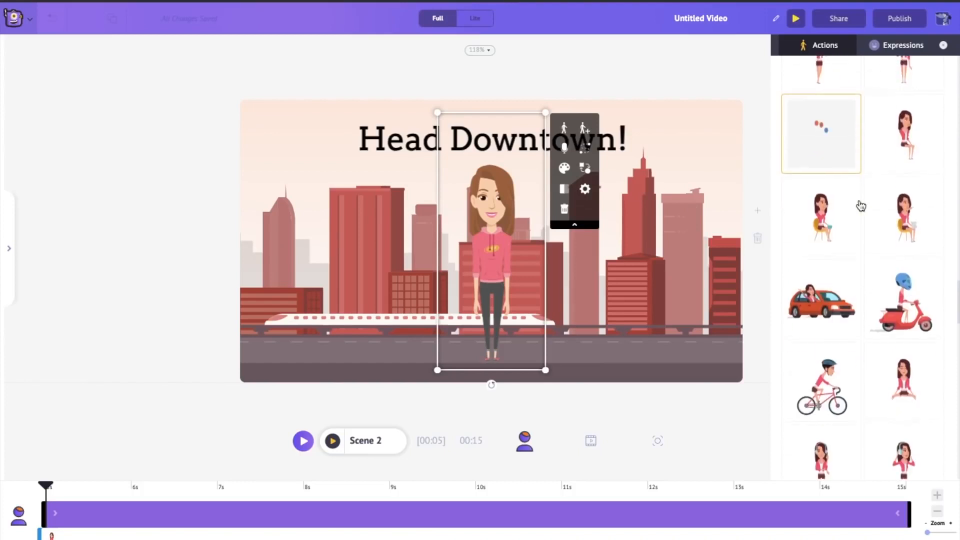
click(922, 253)
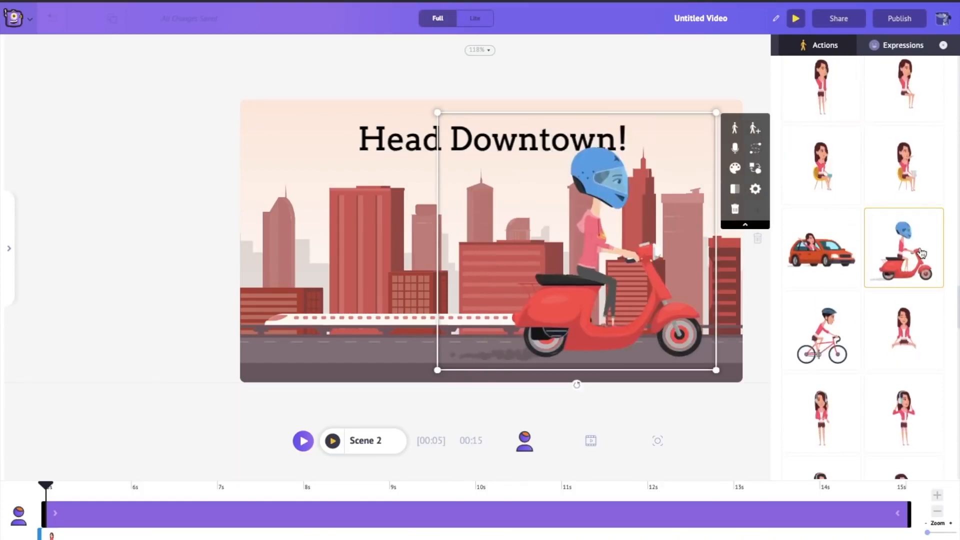
Shrink the scooter rider to about two thirds of her size and place her at road level just outside the canvas's left edge.
drag(716, 111, 624, 198)
drag(534, 339, 152, 332)
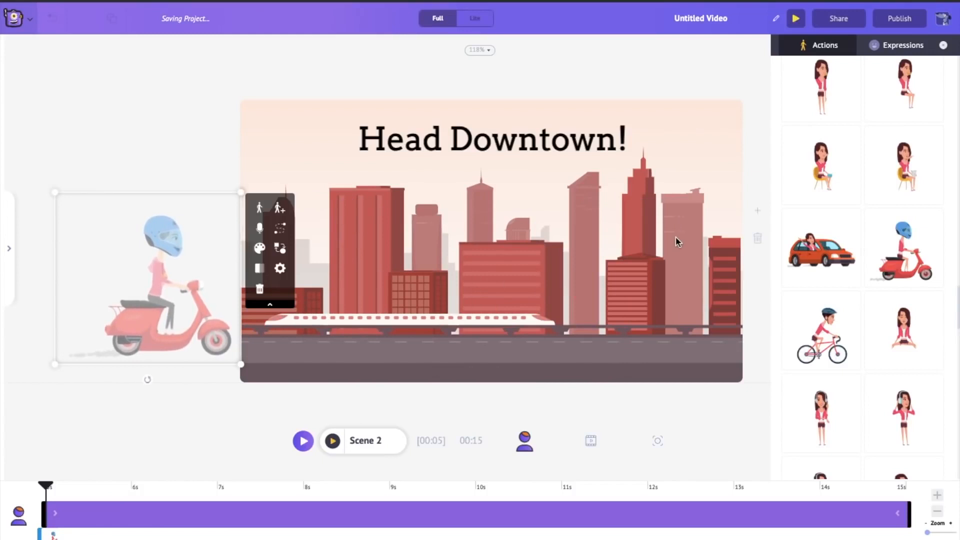
click(943, 46)
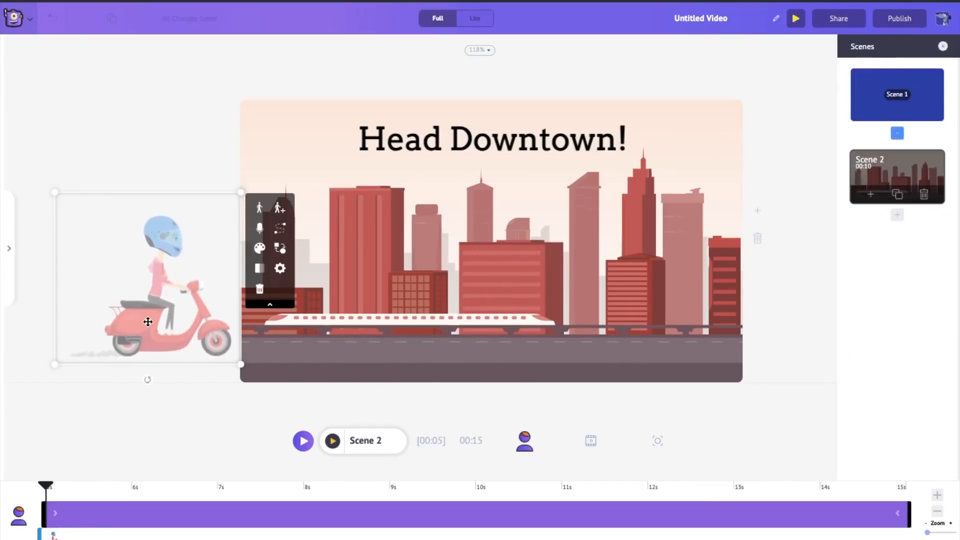
Apply a Left to right smart move to the scooter rider, ending beyond the canvas's right edge.
click(281, 229)
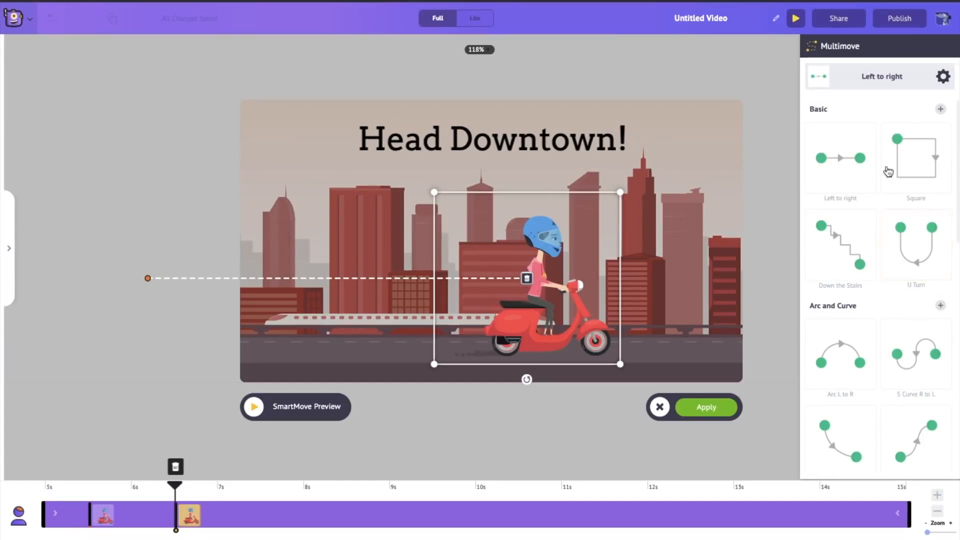
scroll(886, 118, down, 1)
scroll(887, 118, down, 6)
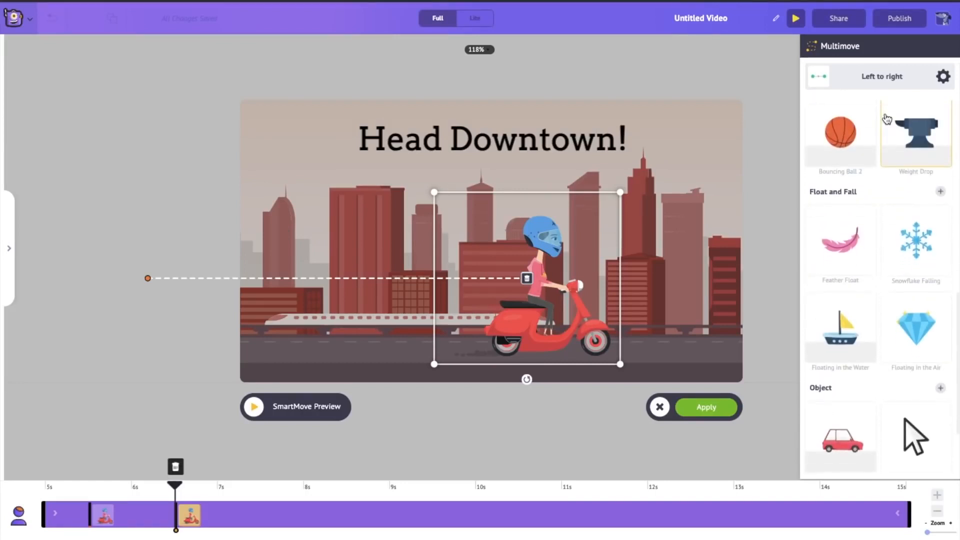
scroll(886, 114, up, 1)
scroll(851, 244, down, 1)
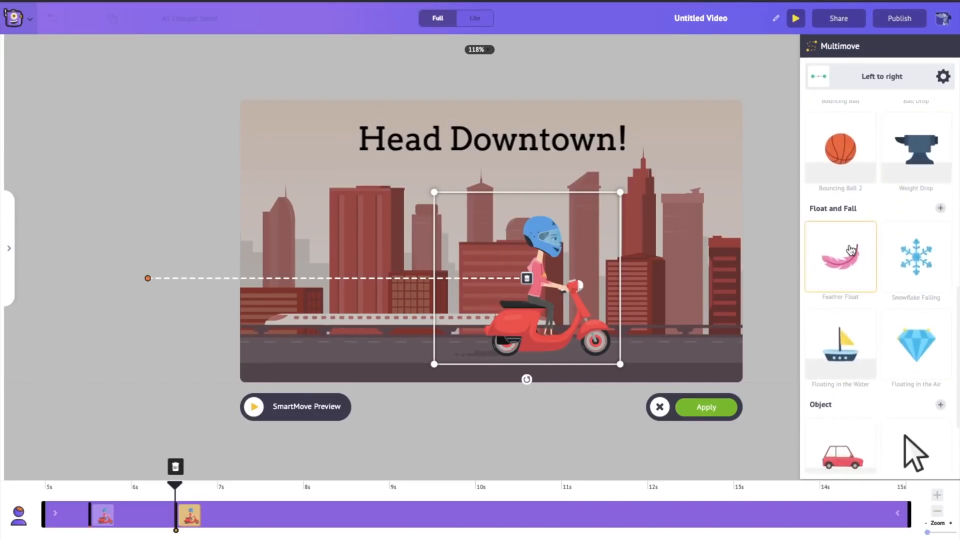
scroll(851, 248, down, 2)
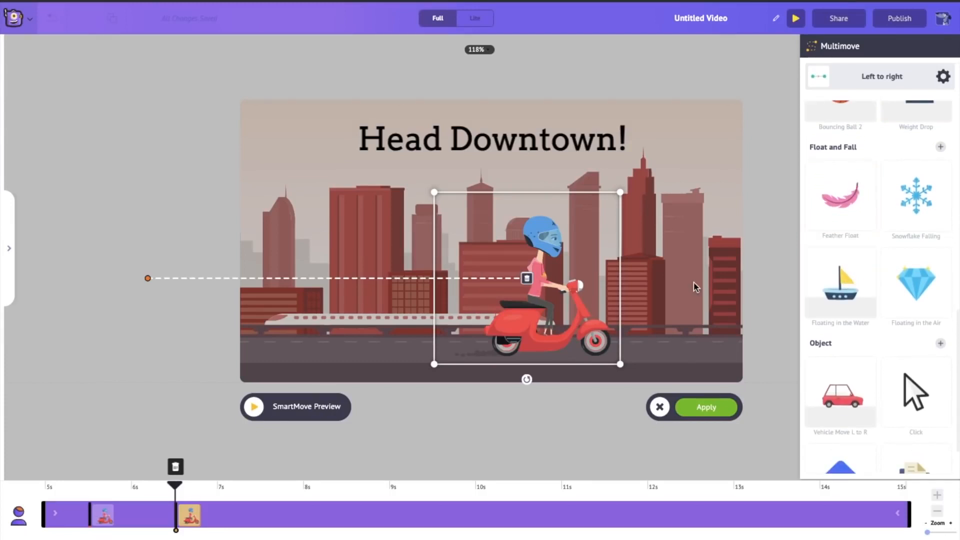
drag(523, 314, 788, 319)
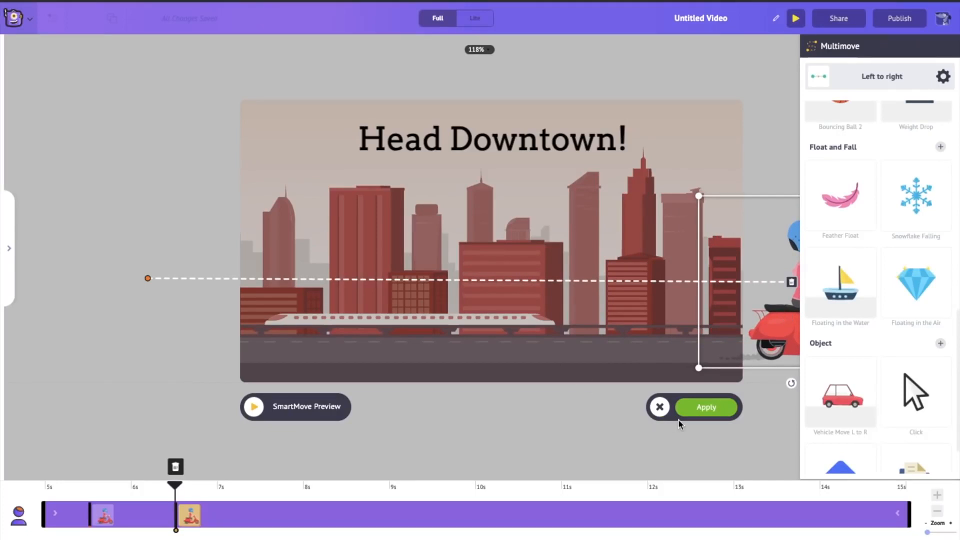
click(725, 415)
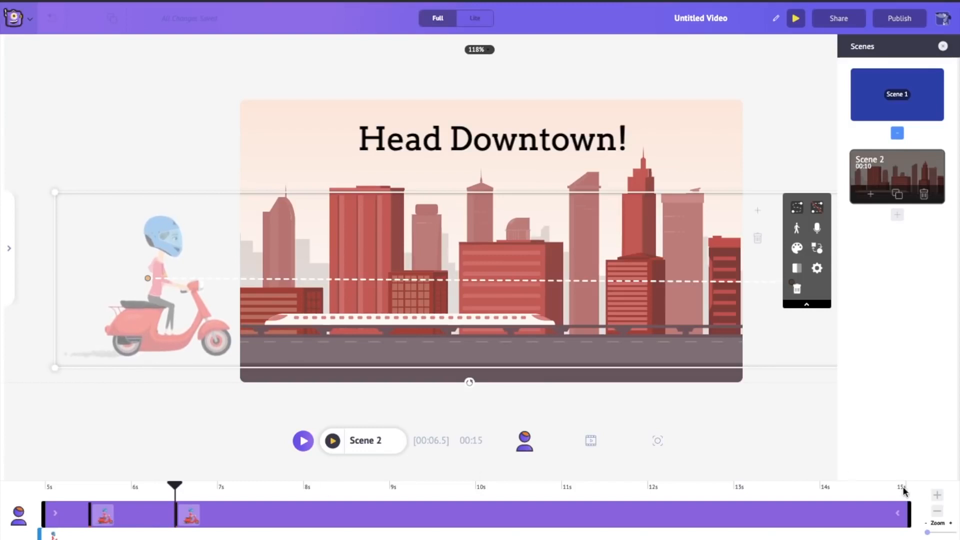
Try to end the scooter rider's track at 10 s and extend her smart move to about 9.4 s.
drag(910, 515, 478, 520)
click(191, 515)
drag(192, 515, 436, 515)
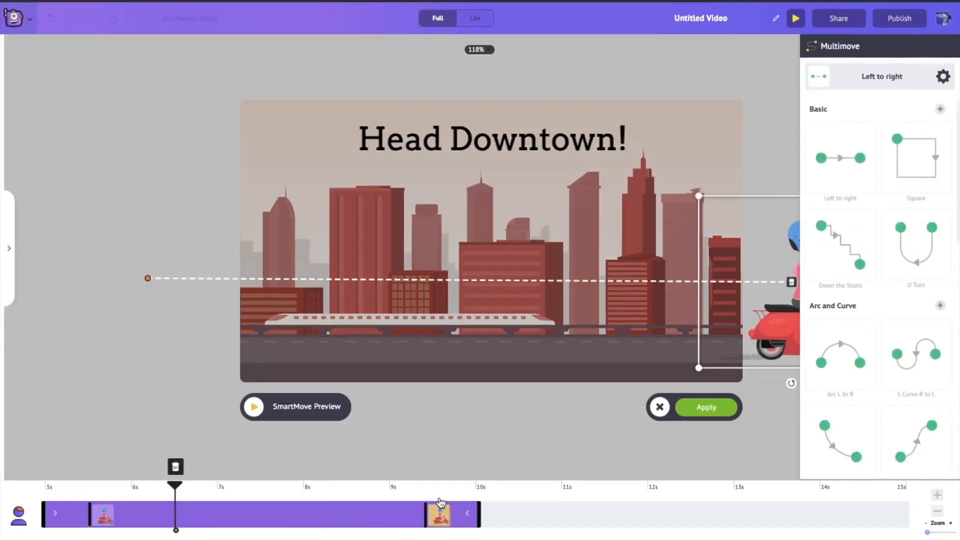
Shorten Scene 2 to 5 seconds and preview the scene.
click(938, 511)
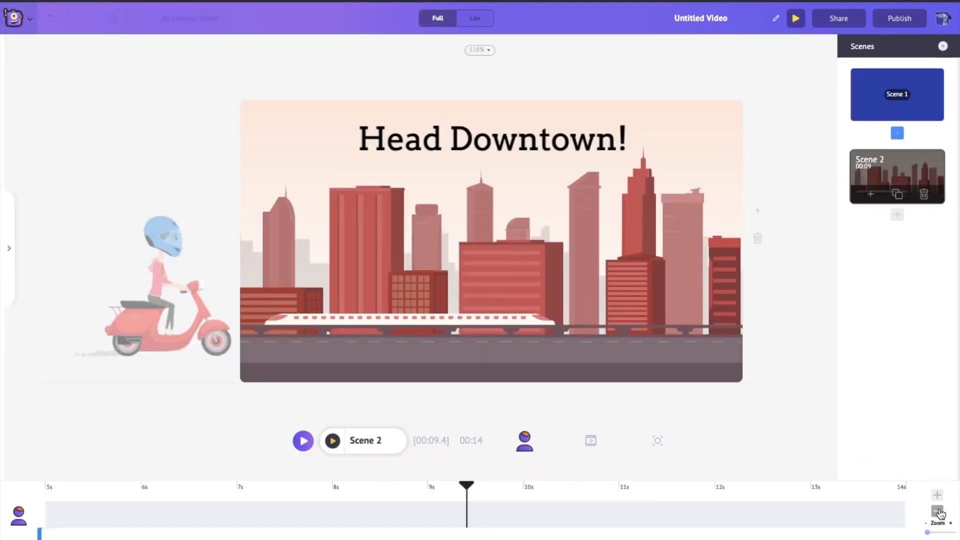
click(938, 511)
click(938, 511)
click(938, 511)
click(332, 447)
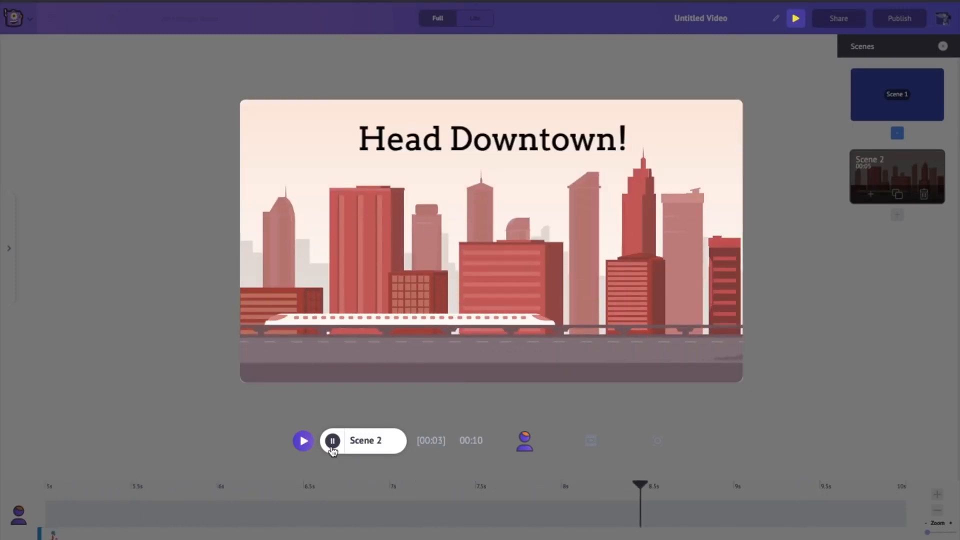
click(333, 441)
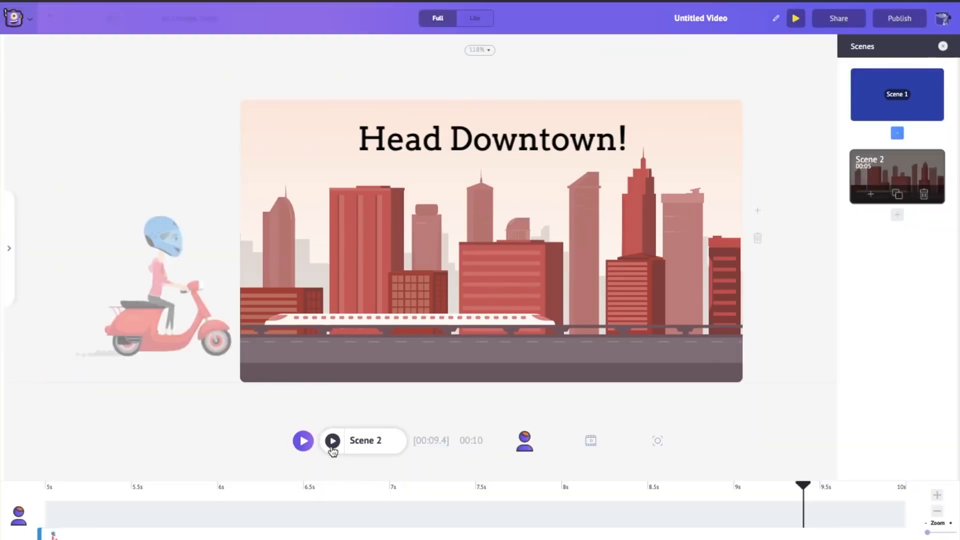
Extend the scooter rider's smart move to end at about 9.5 s, apply it and preview Scene 2.
click(161, 317)
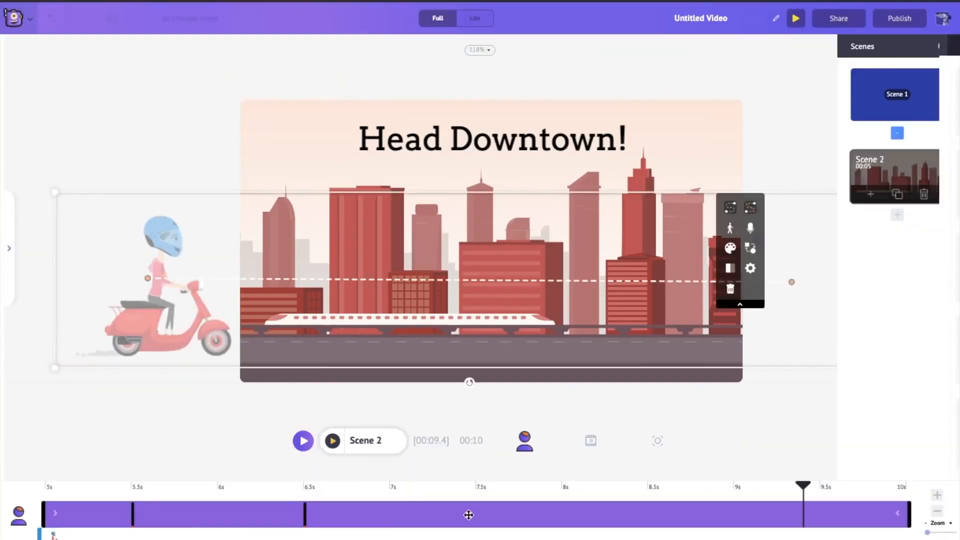
click(318, 517)
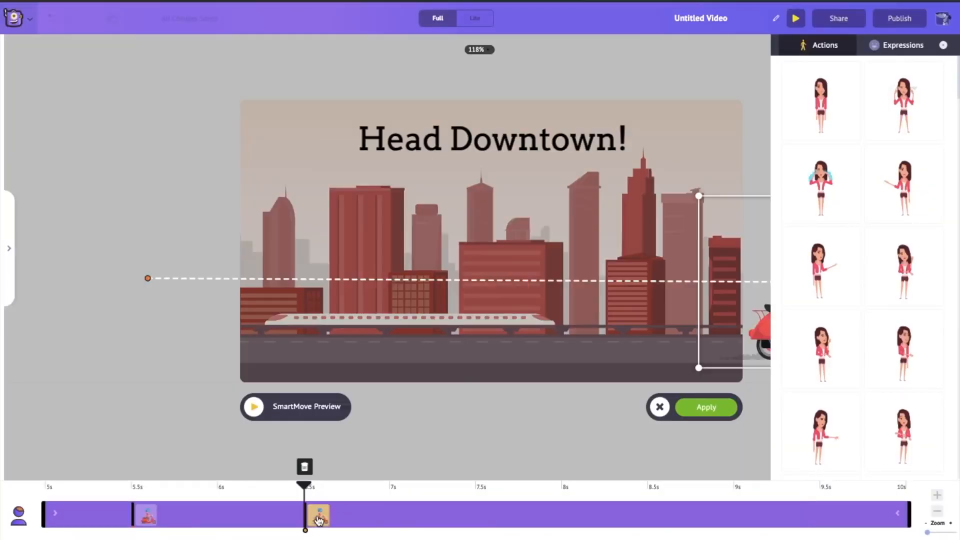
drag(317, 517, 465, 532)
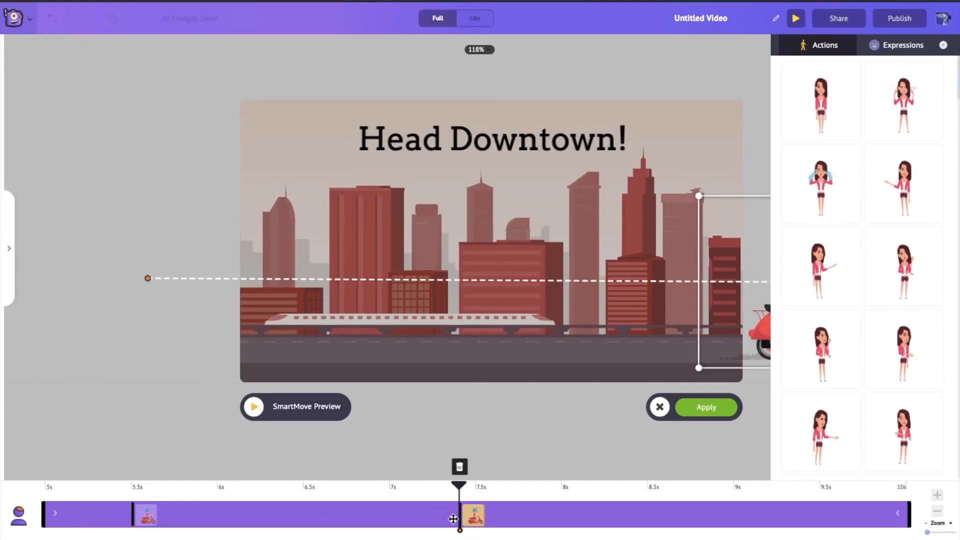
drag(539, 524, 836, 536)
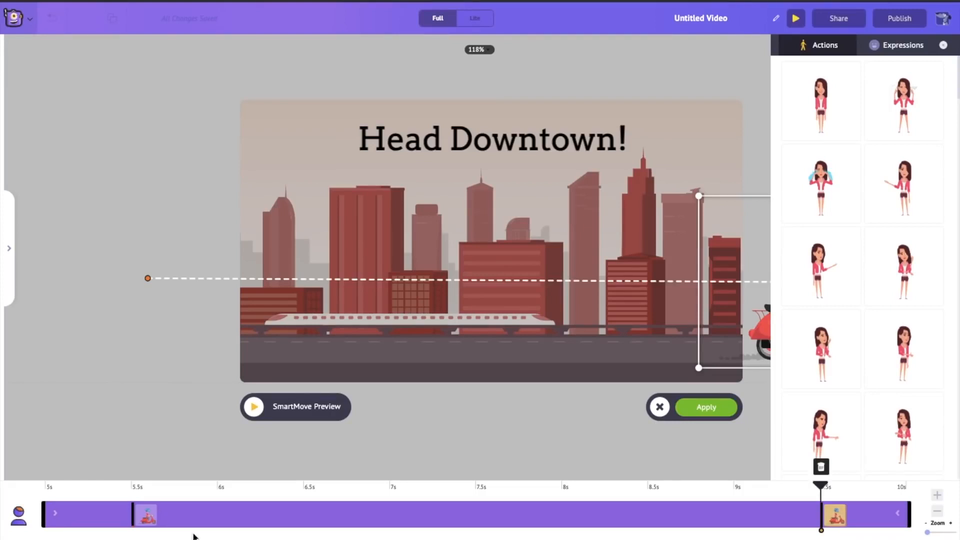
click(705, 408)
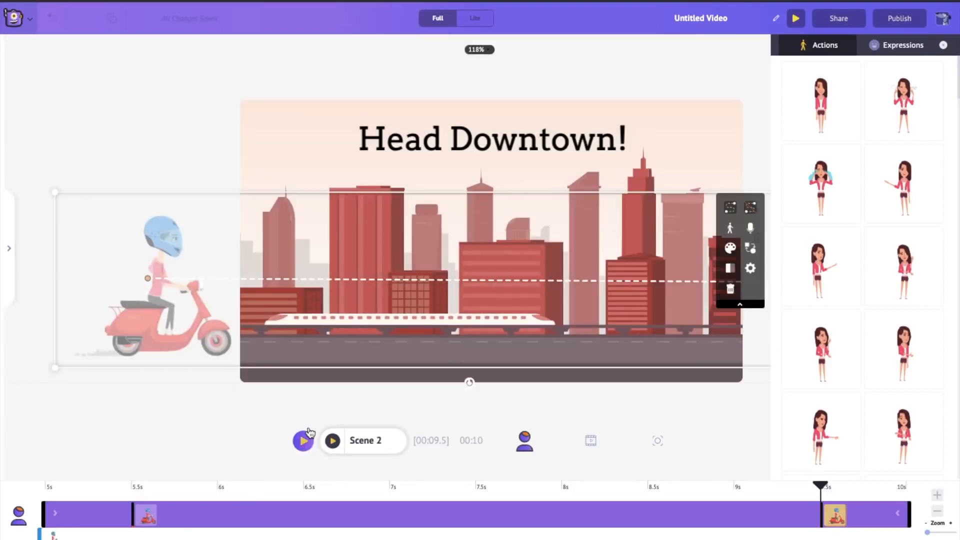
click(333, 441)
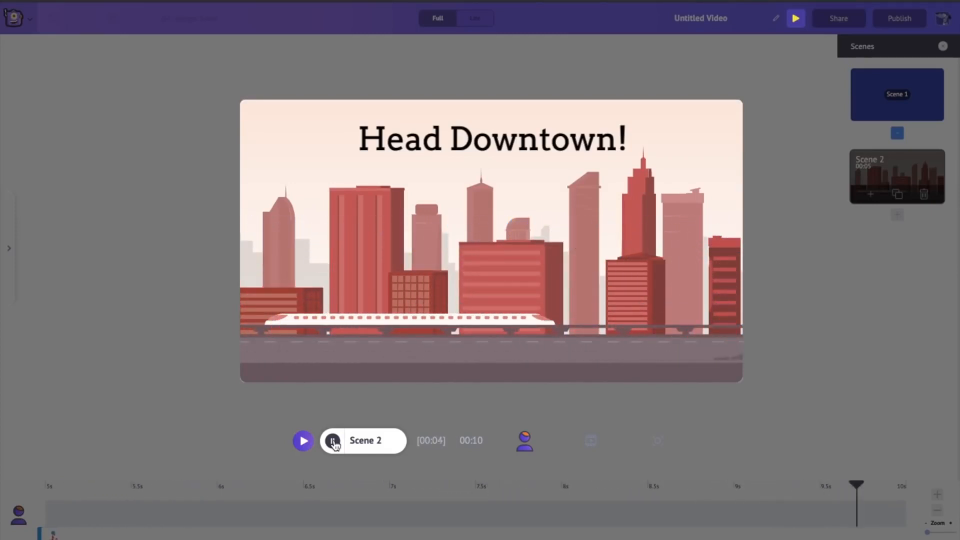
click(334, 443)
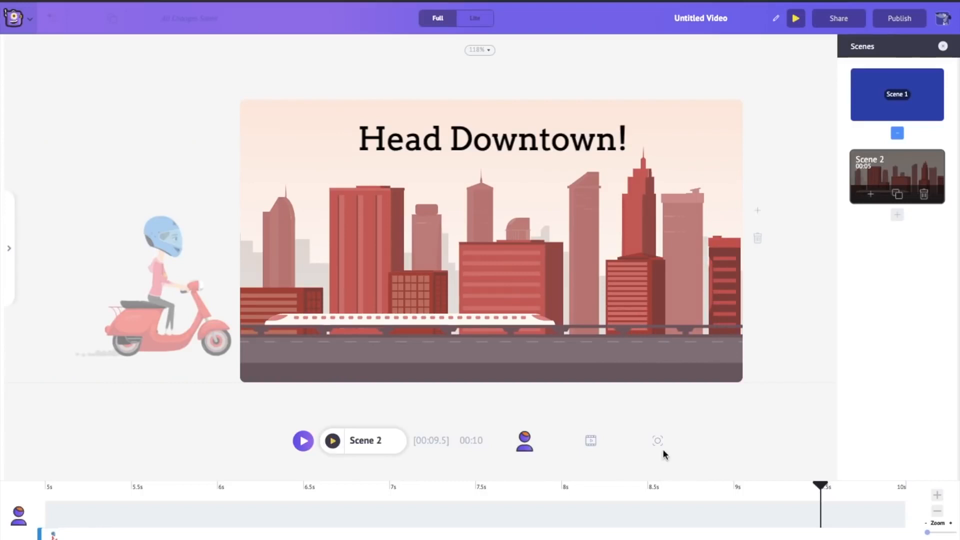
Add Scene 3 and give it the Business storefront background with the red awning and blank oval sign.
click(897, 215)
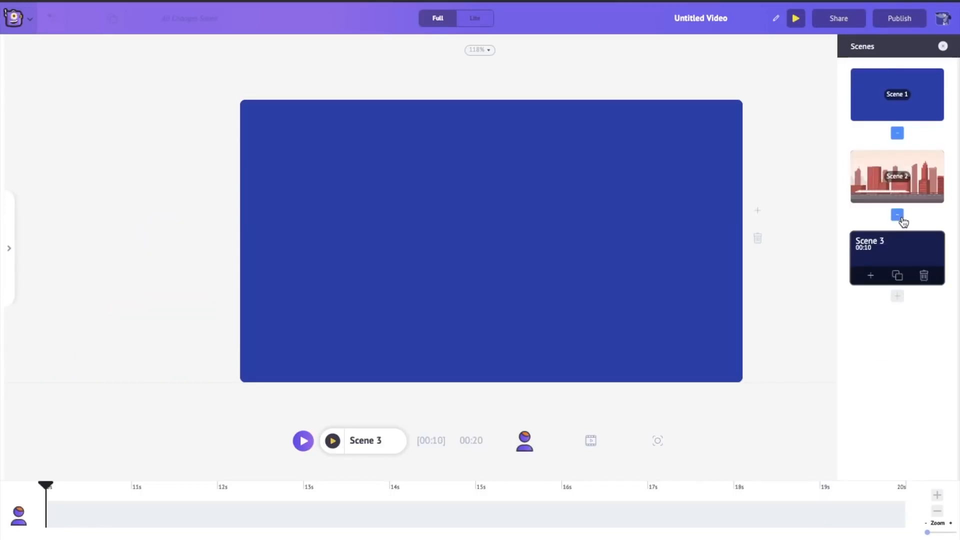
click(11, 253)
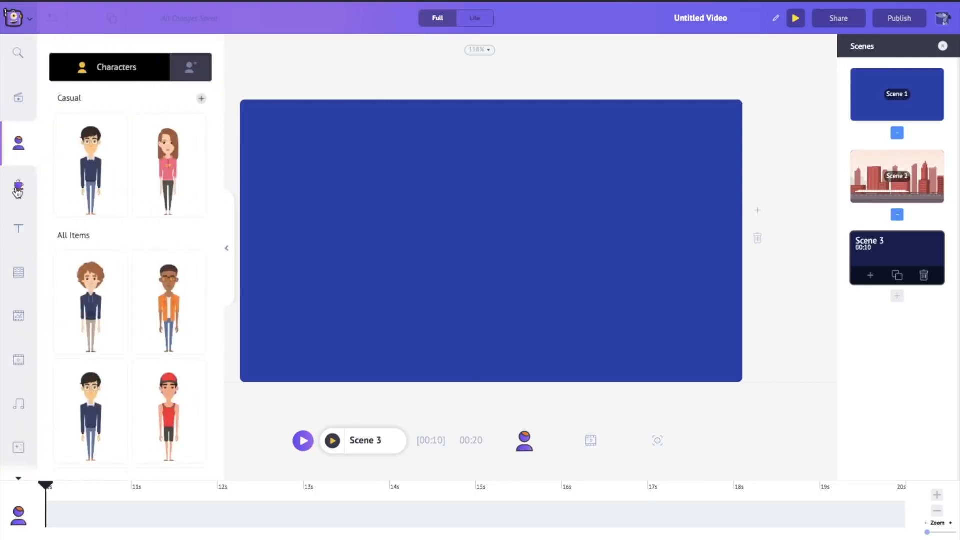
click(20, 276)
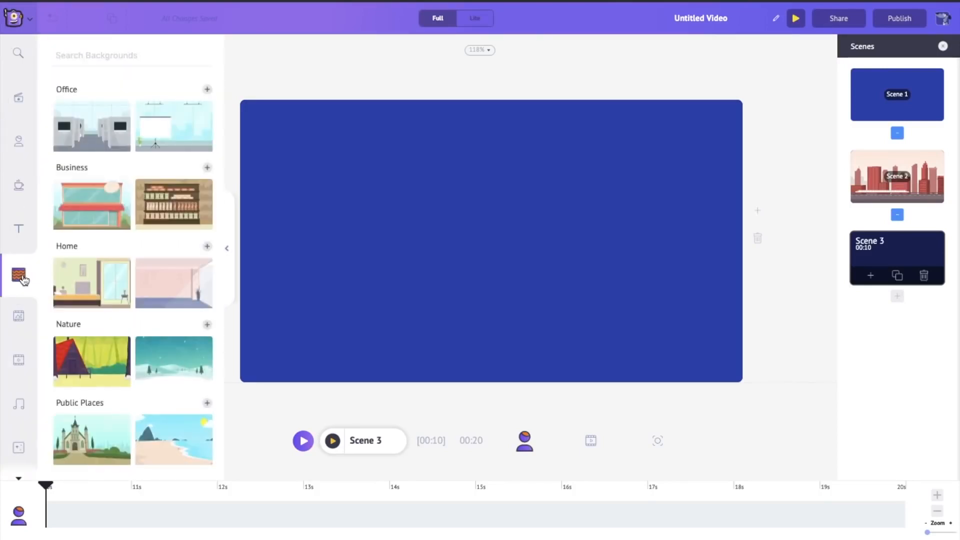
click(80, 216)
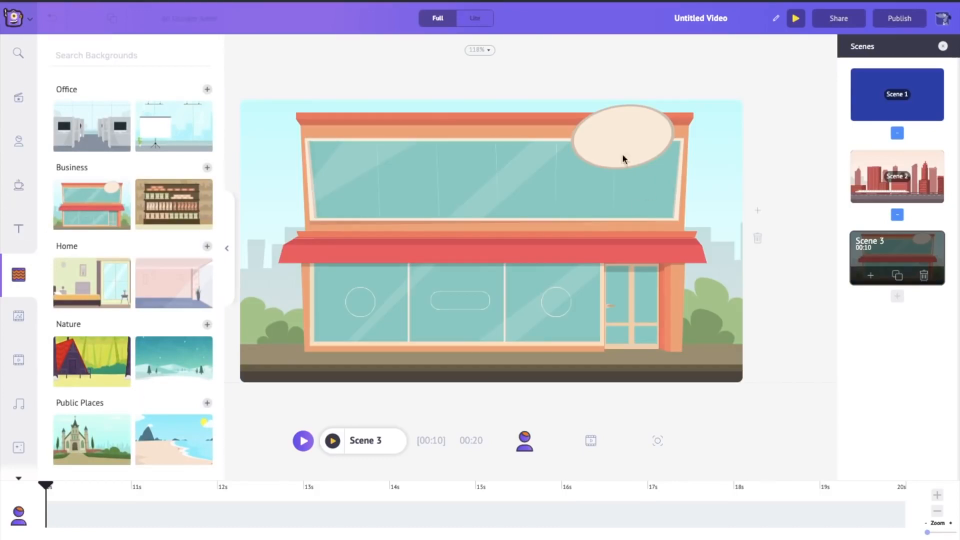
Search the properties for "coffe", add the steaming yellow coffee cup and shrink it to fit inside the storefront's oval sign.
click(22, 196)
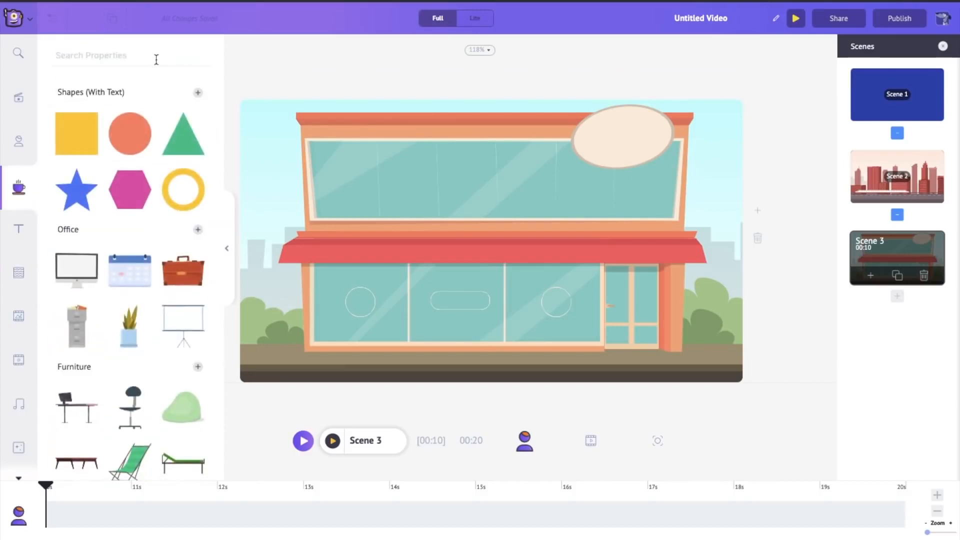
click(140, 57)
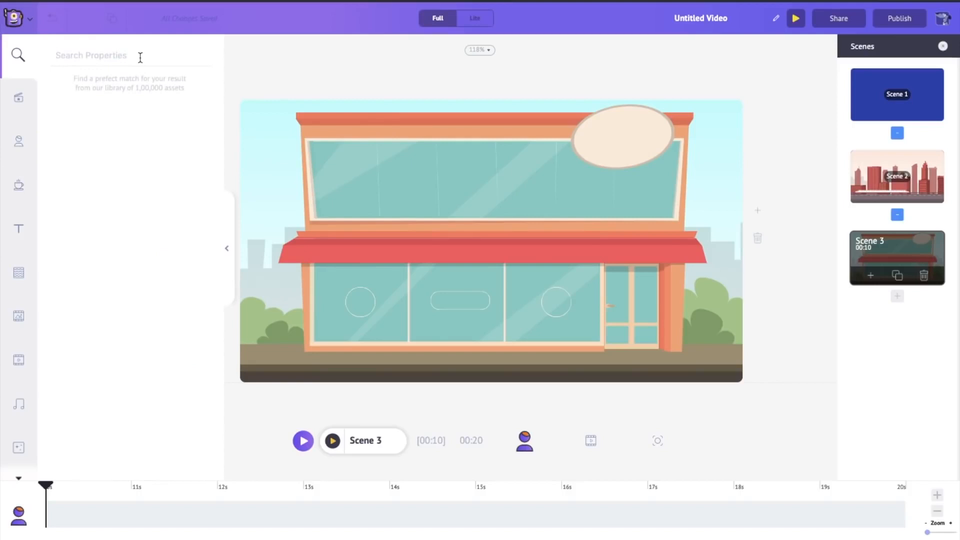
text(coffe)
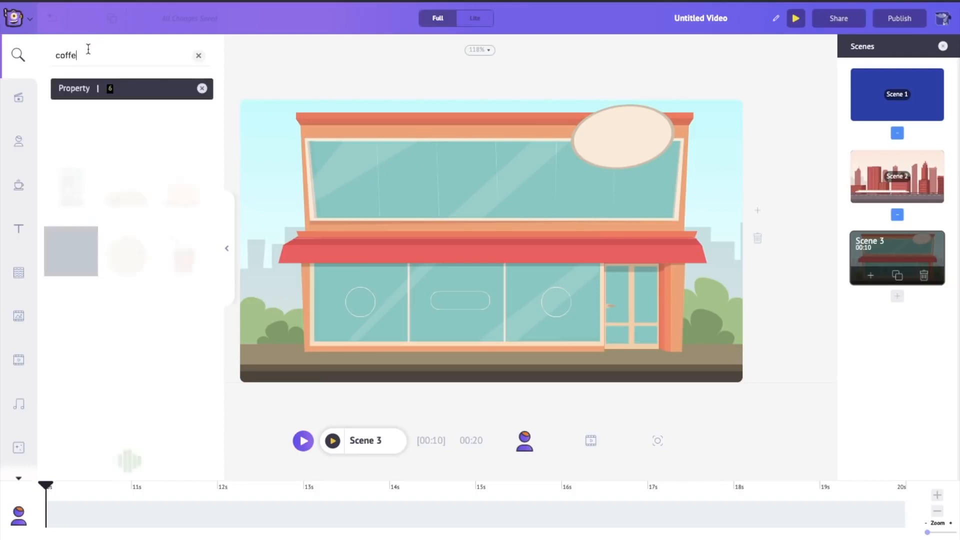
click(184, 140)
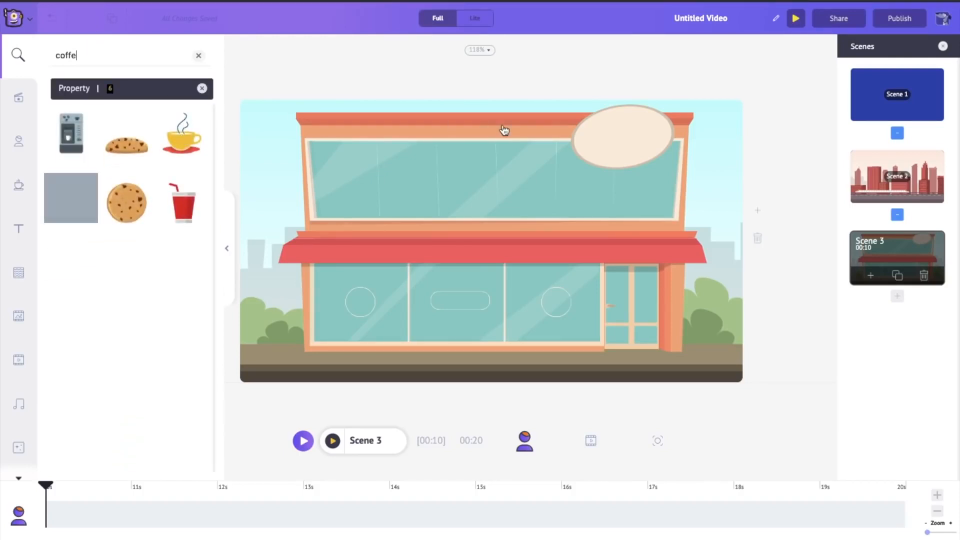
drag(367, 111, 535, 275)
click(558, 332)
drag(557, 332, 605, 130)
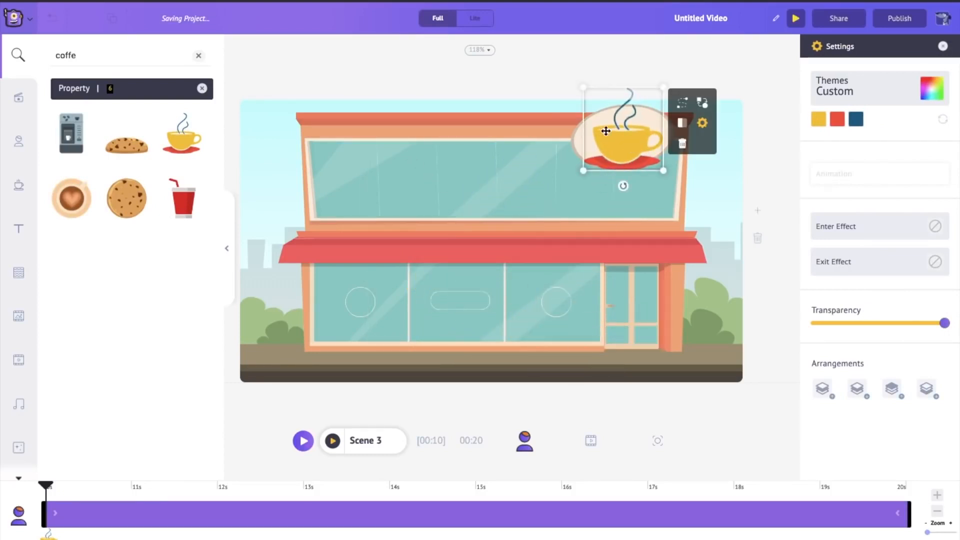
drag(584, 86, 615, 148)
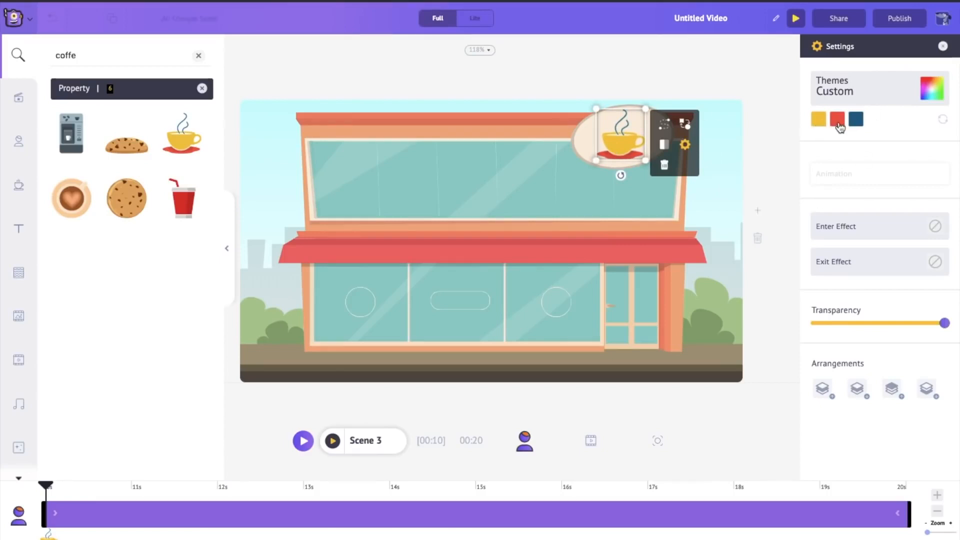
Try blue as the coffee cup's main color, restore it to yellow and deselect the cup.
click(819, 120)
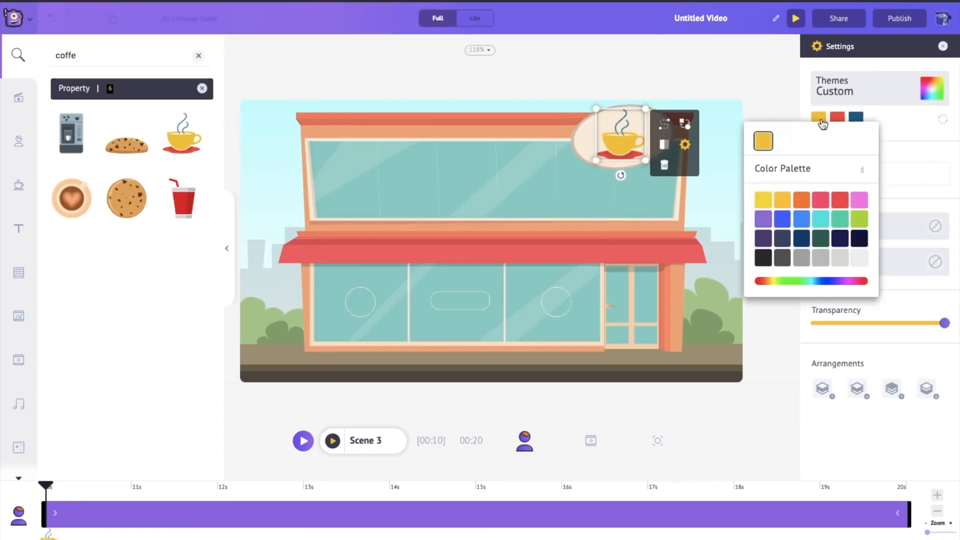
click(803, 220)
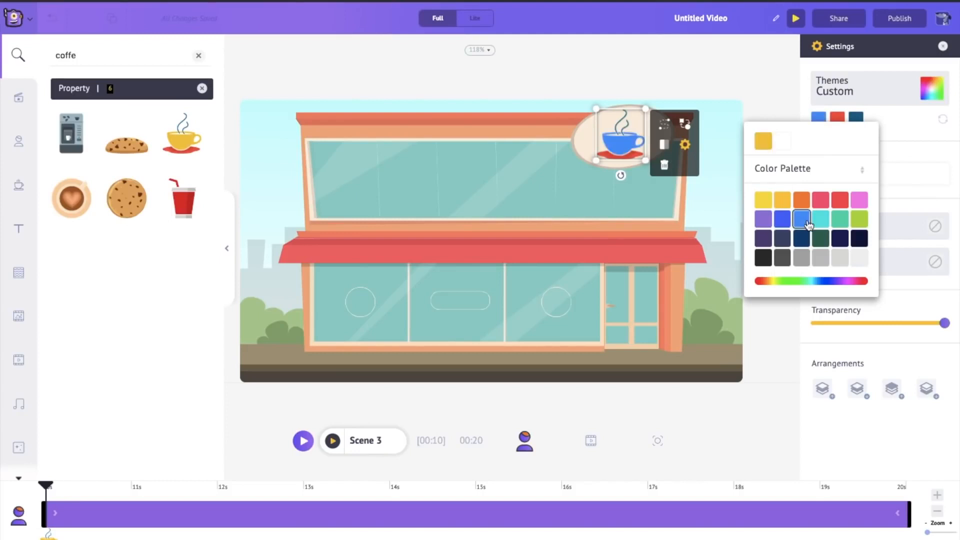
click(781, 201)
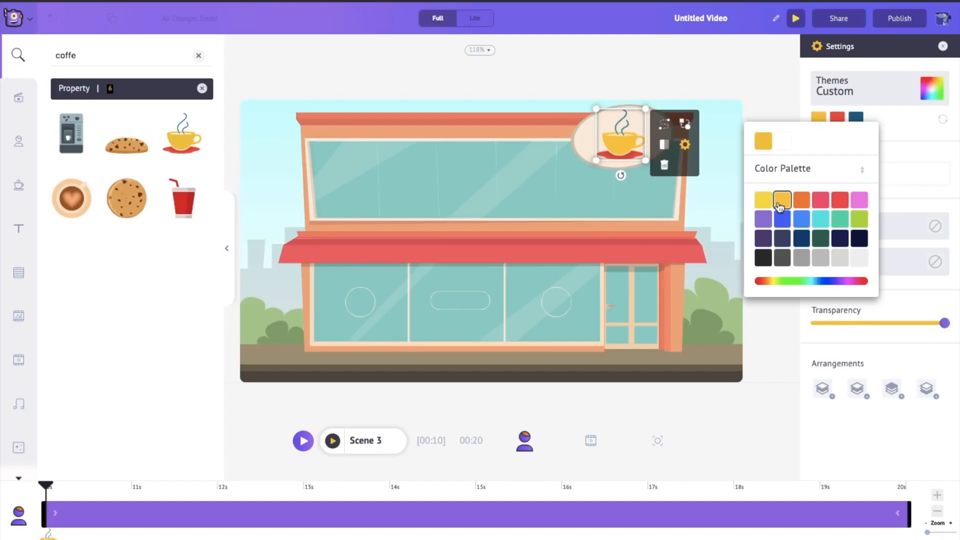
click(732, 86)
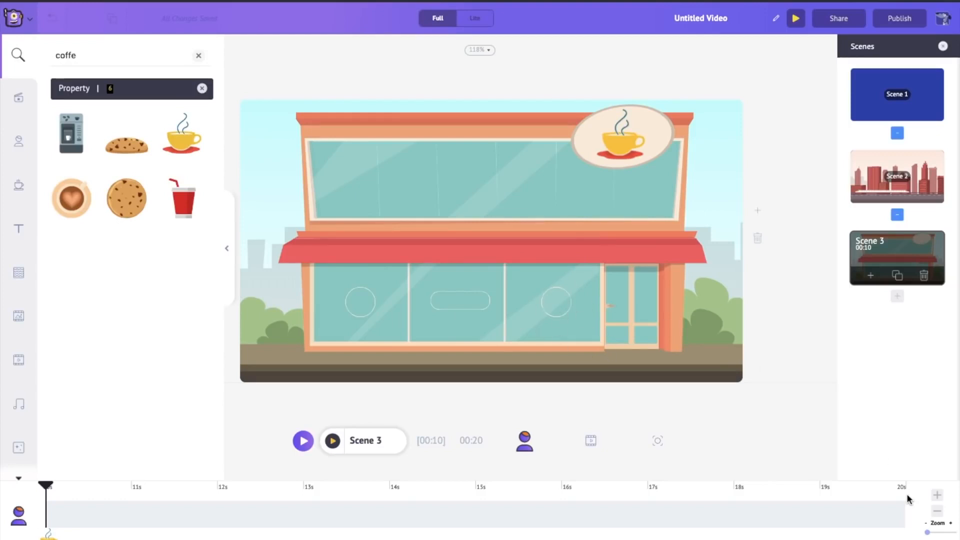
Shorten Scene 3 to 5 seconds.
click(936, 512)
click(937, 513)
click(937, 514)
click(937, 514)
click(937, 514)
Add the casual woman in the pink hoodie to Scene 3 and collapse the asset library.
click(20, 143)
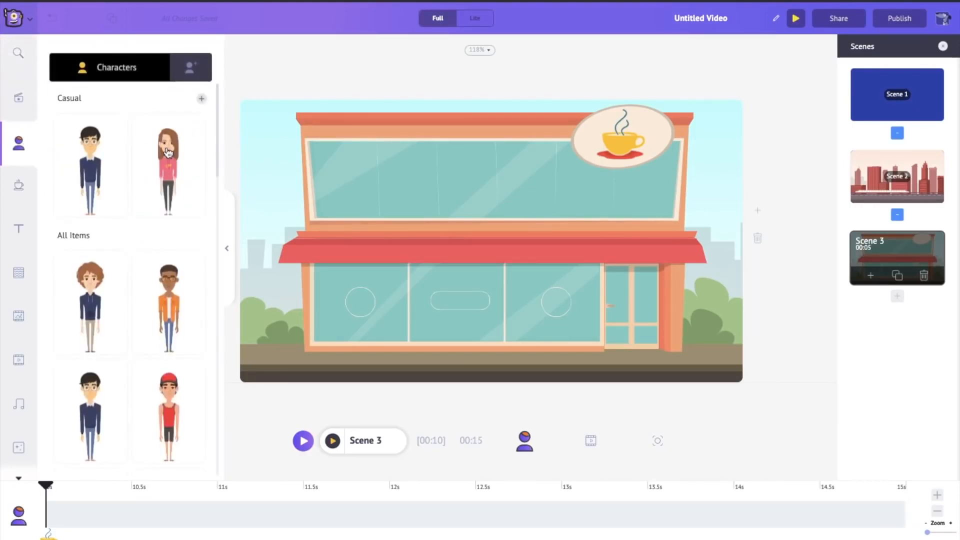
click(168, 153)
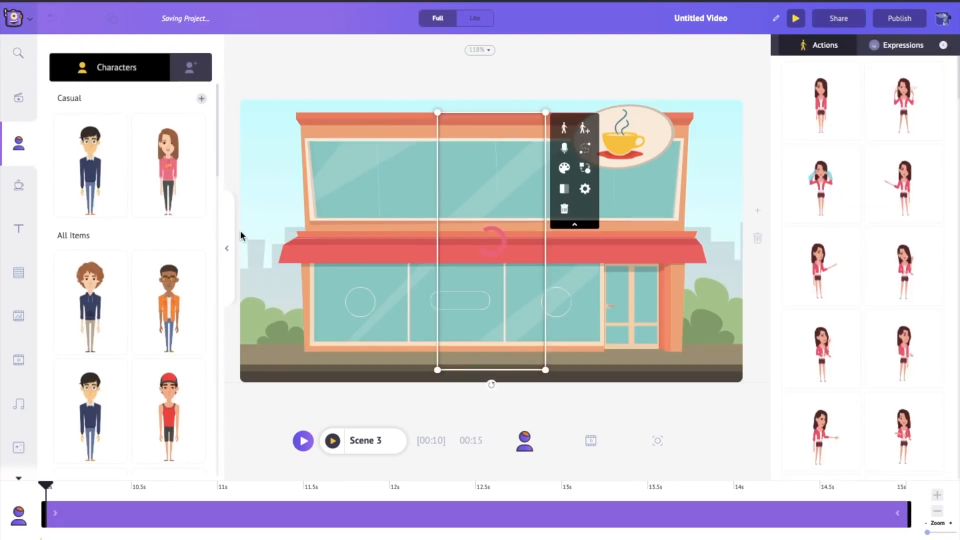
click(229, 248)
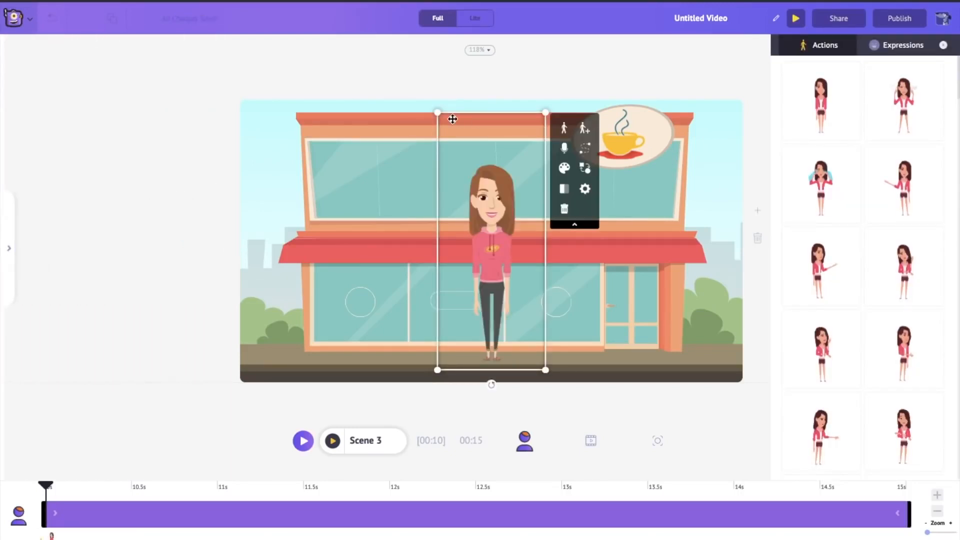
Give the woman in Scene 3 the side-view walking action.
scroll(828, 233, down, 2)
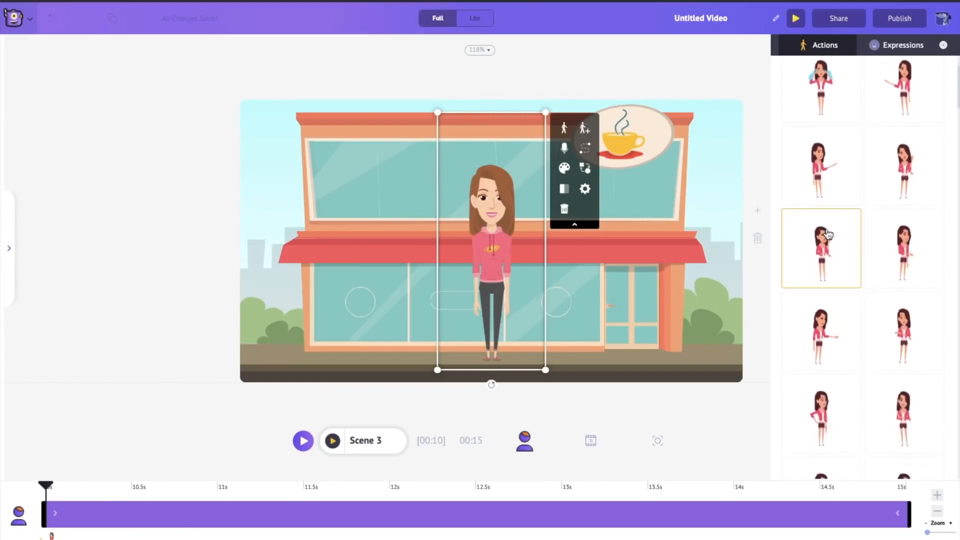
scroll(828, 233, down, 8)
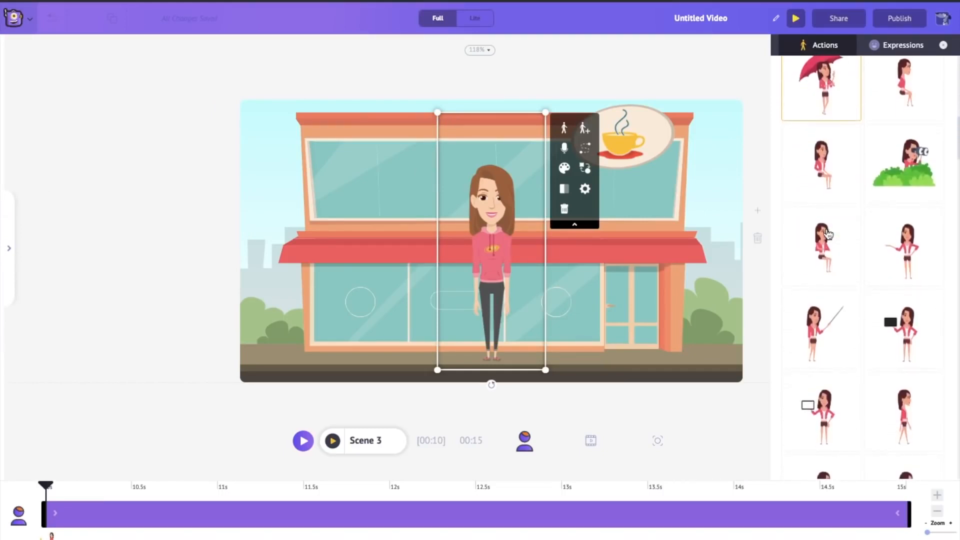
scroll(827, 234, down, 4)
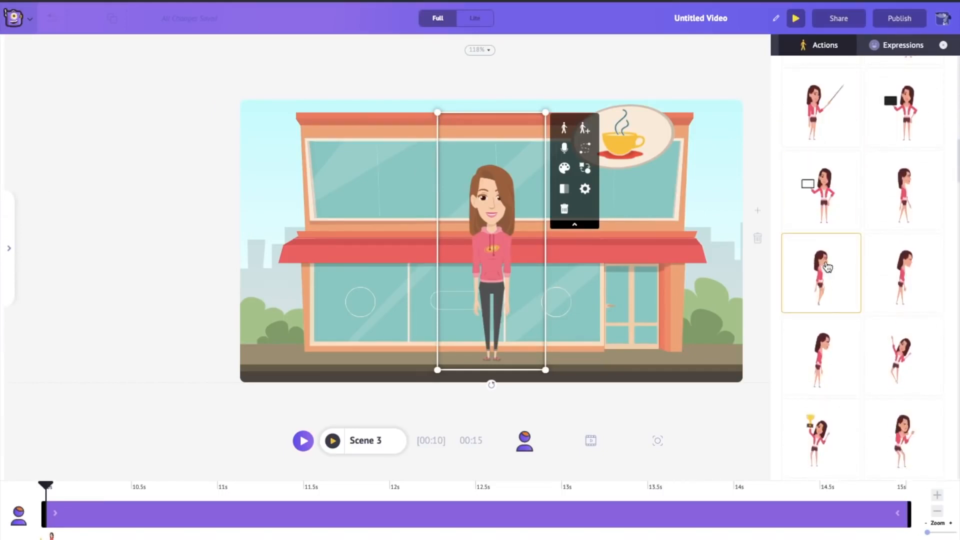
click(883, 210)
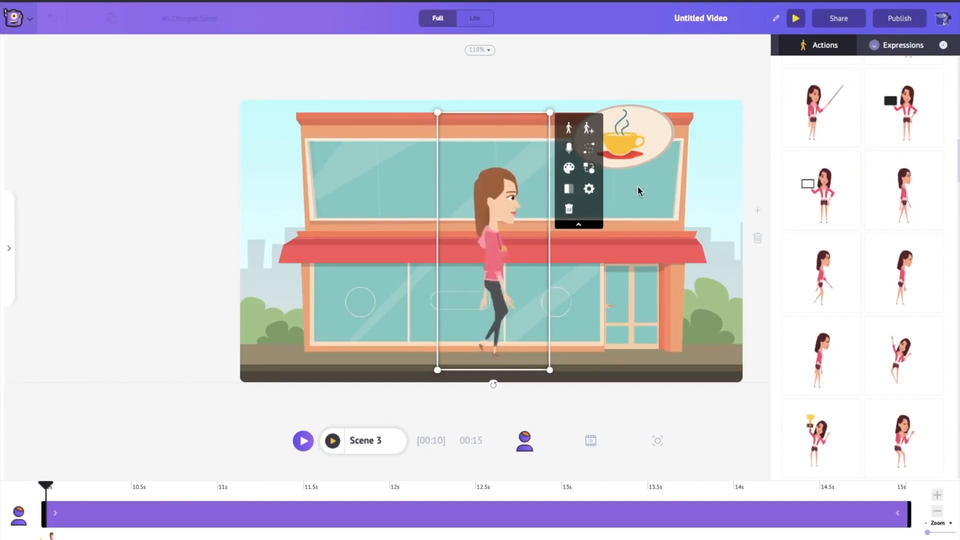
Shrink the walking woman to a little under half her size, flip her to face left and place her just outside the canvas's right edge.
drag(439, 108, 509, 194)
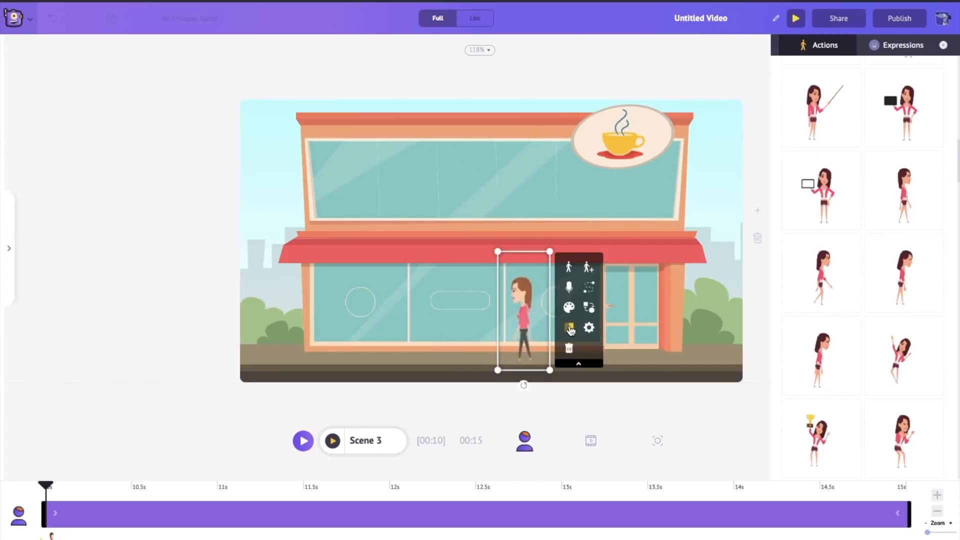
drag(683, 315, 761, 309)
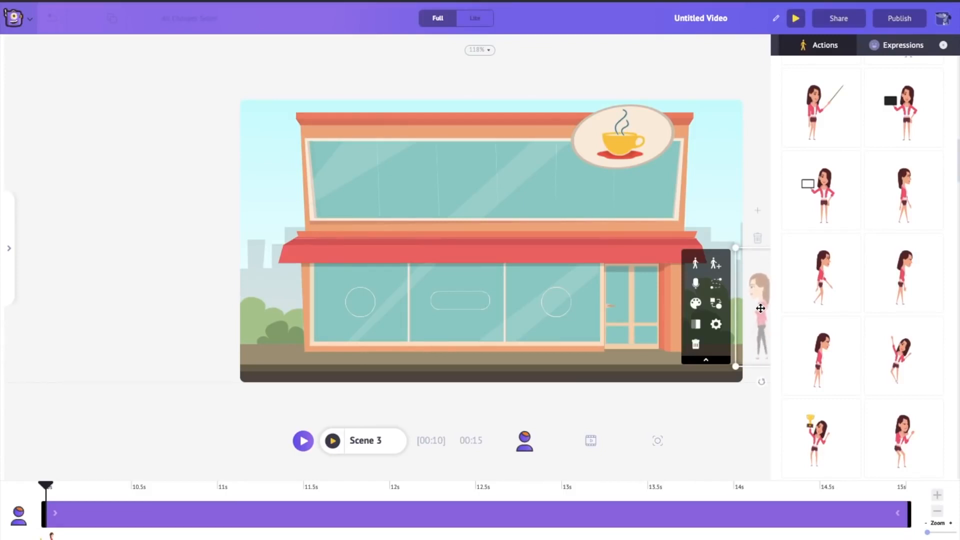
Build an action sequence for the woman in Scene 3, adding the front-facing hand-waving action after her walk.
click(714, 264)
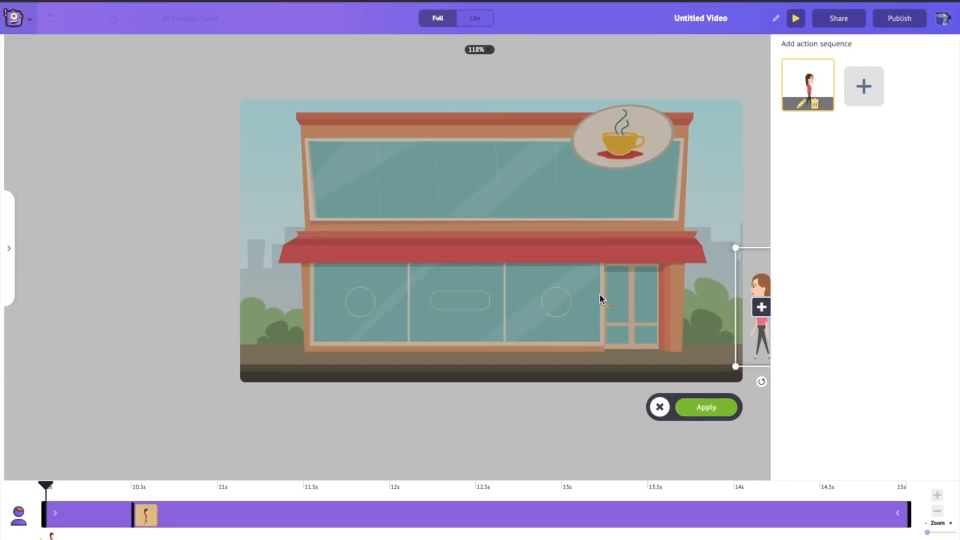
click(864, 87)
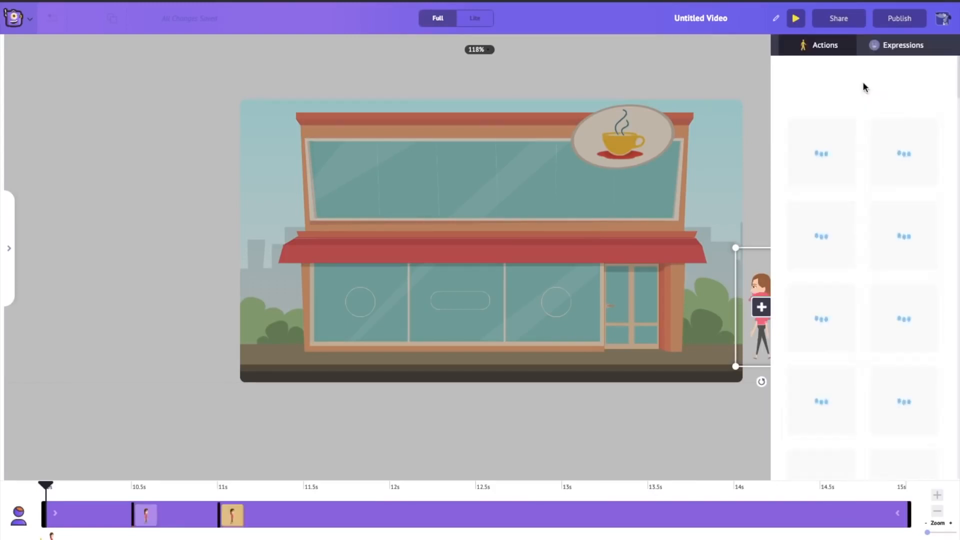
scroll(854, 229, down, 5)
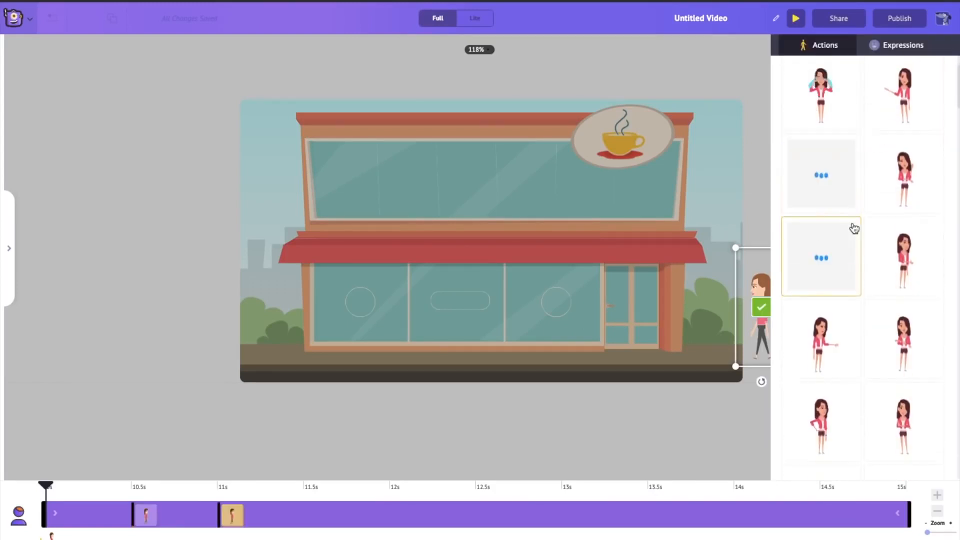
scroll(854, 228, down, 5)
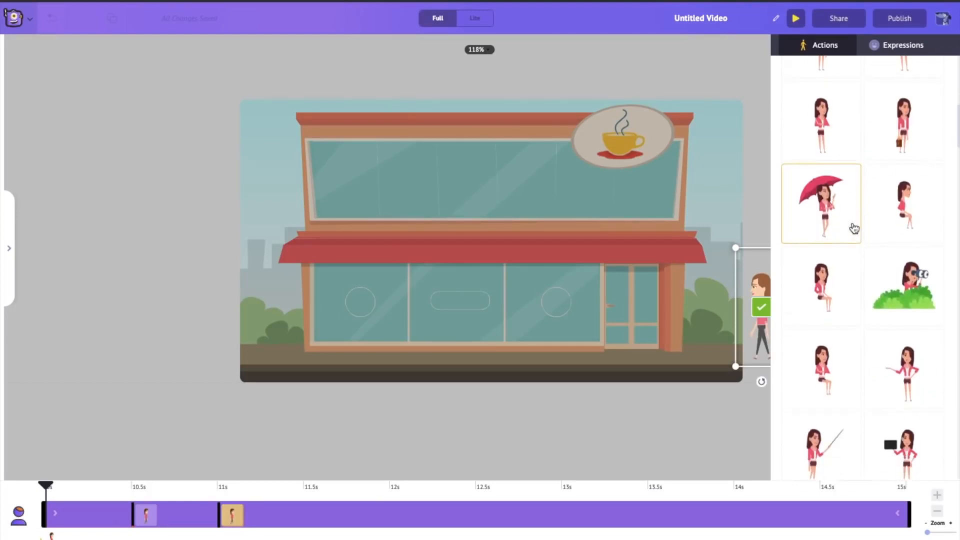
scroll(854, 228, down, 2)
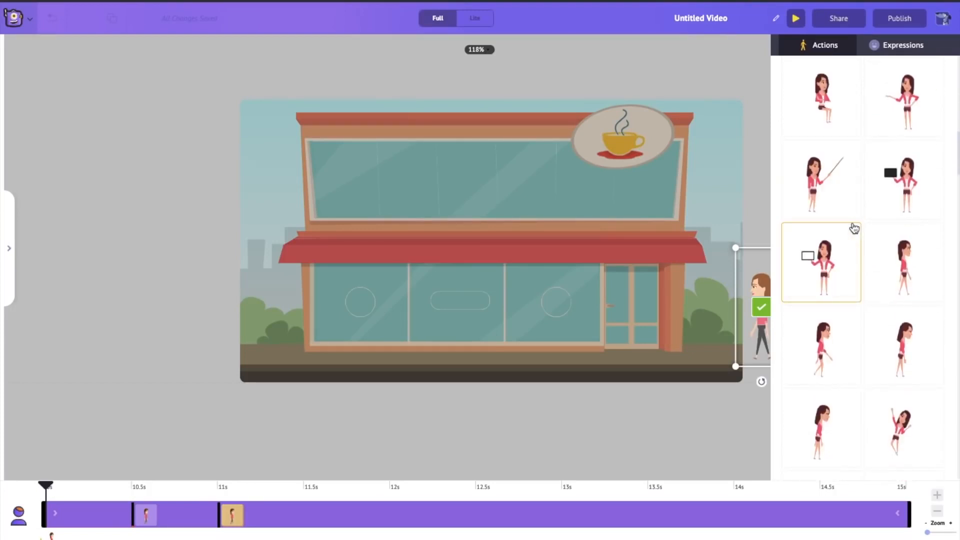
scroll(851, 225, down, 3)
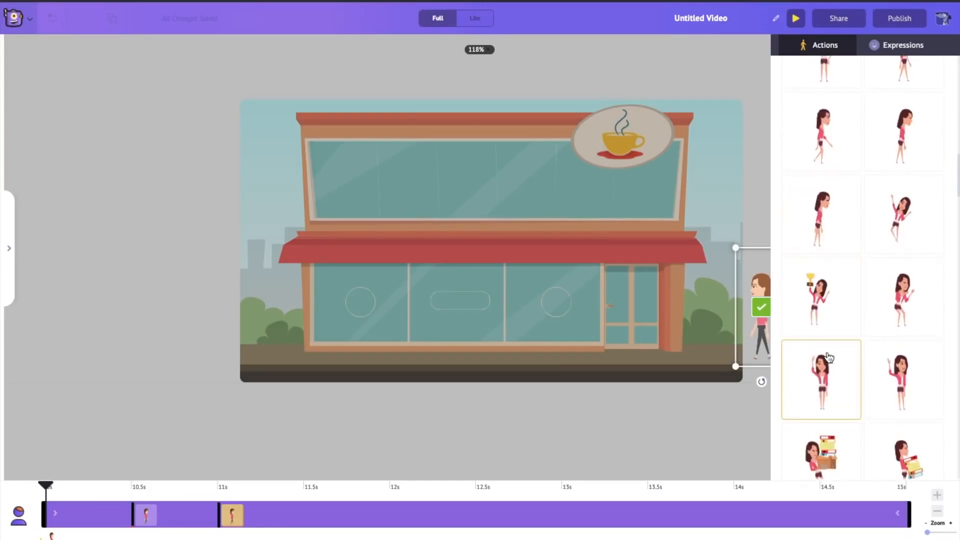
click(827, 373)
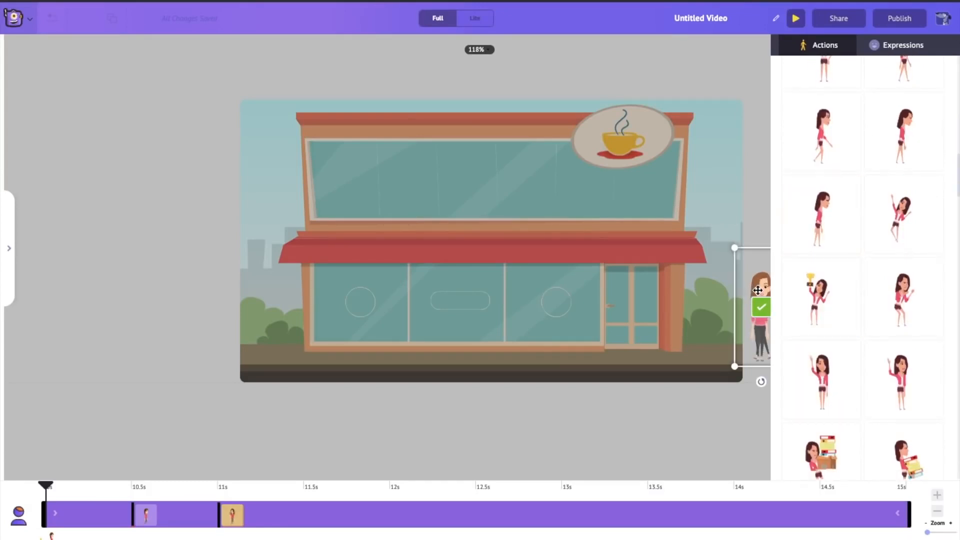
Place the waving pose just left of the café door so she walks there, and apply the action sequence.
drag(758, 291, 577, 290)
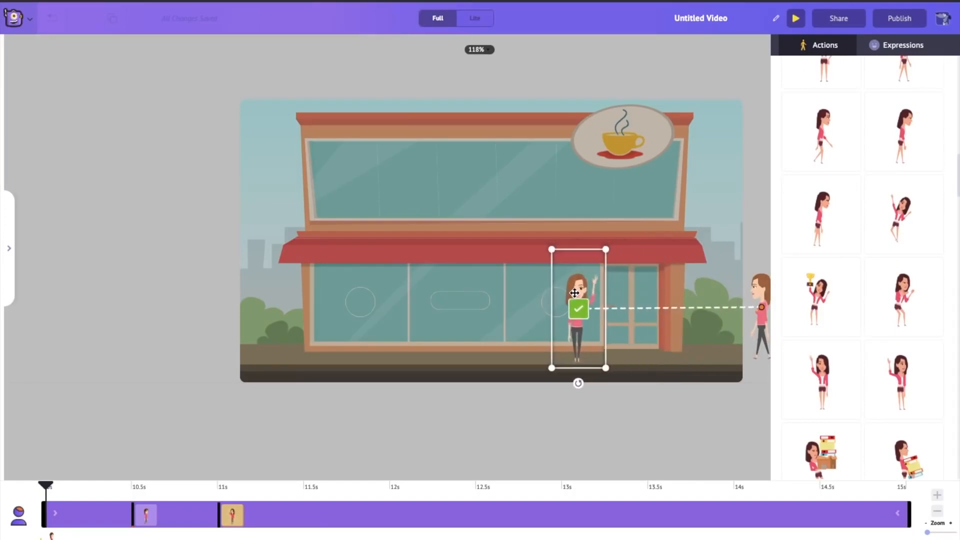
click(578, 311)
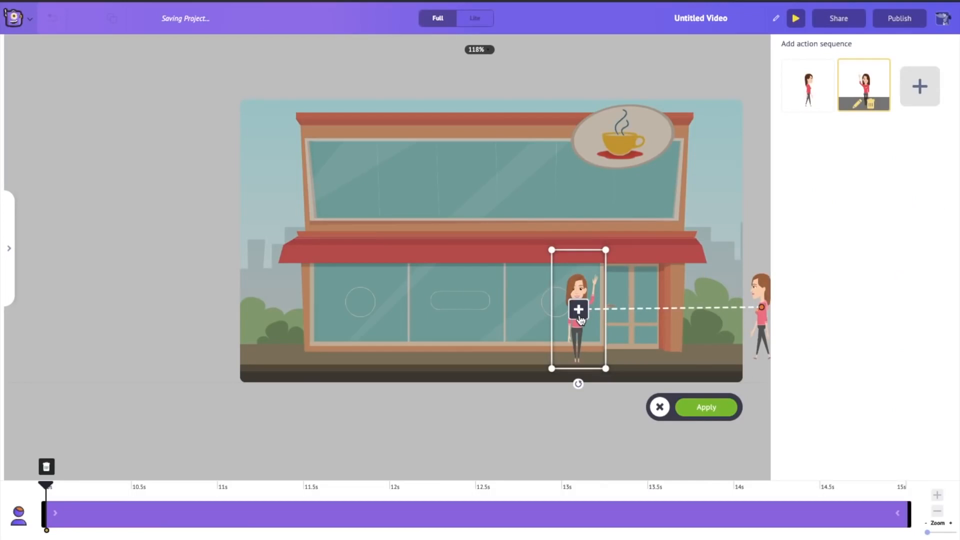
click(723, 409)
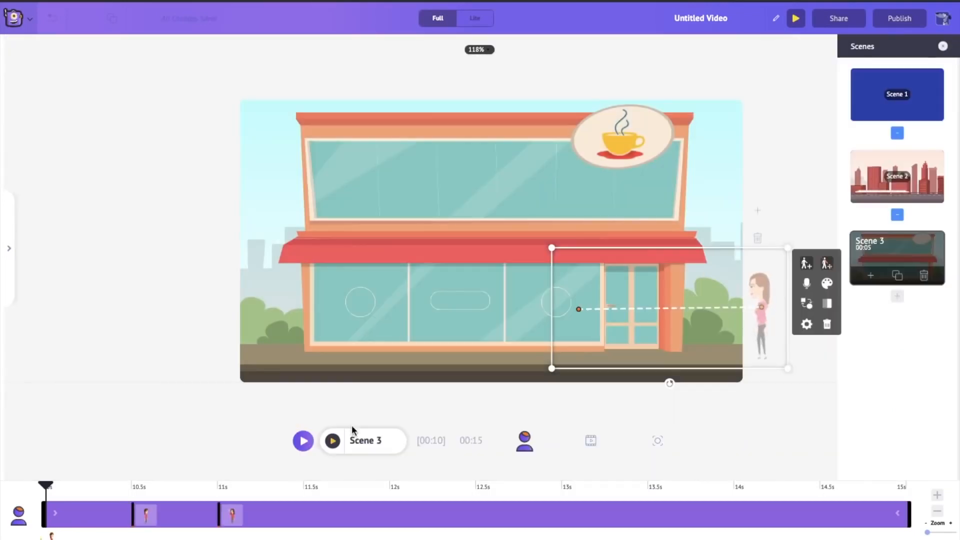
Delay the woman's waving action to the 14-second mark, apply the change and preview Scene 3.
click(231, 519)
drag(231, 520, 745, 517)
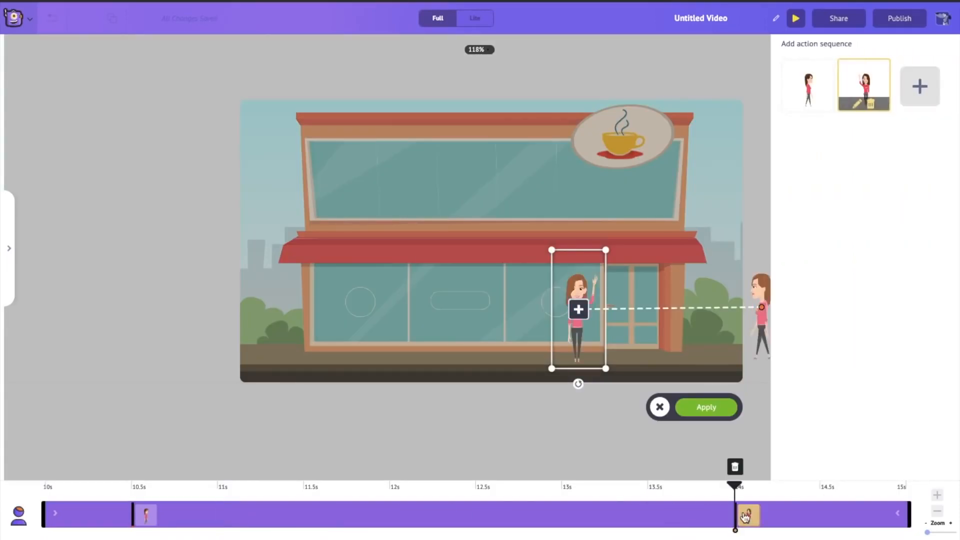
click(696, 414)
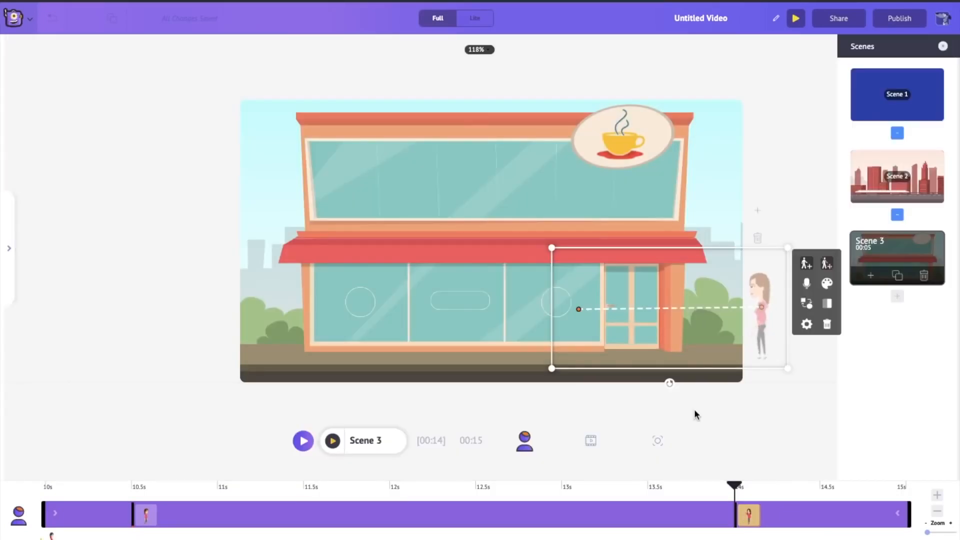
click(333, 441)
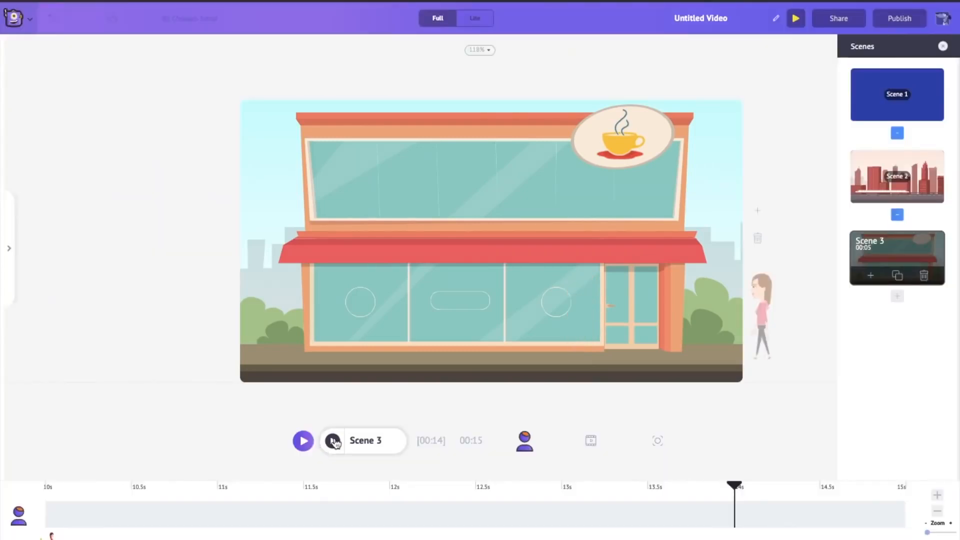
Add Scene 4 and insert the three-line "Be led by the dreams in your heart" text template.
click(898, 298)
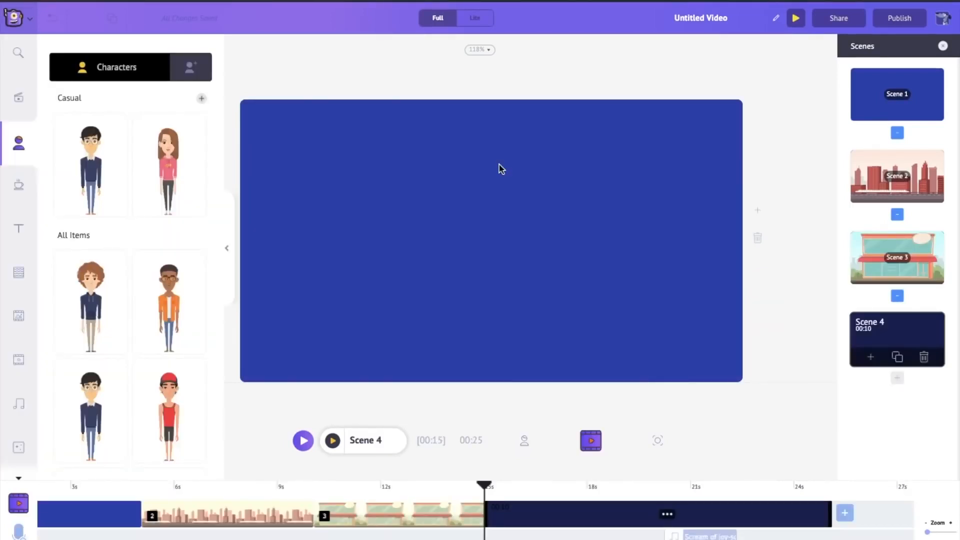
click(18, 230)
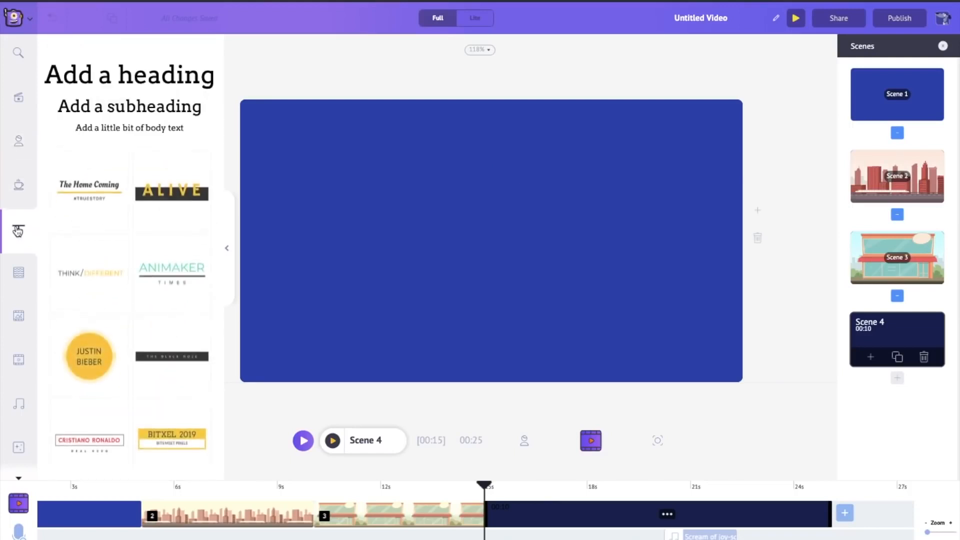
scroll(194, 297, down, 3)
scroll(194, 297, down, 9)
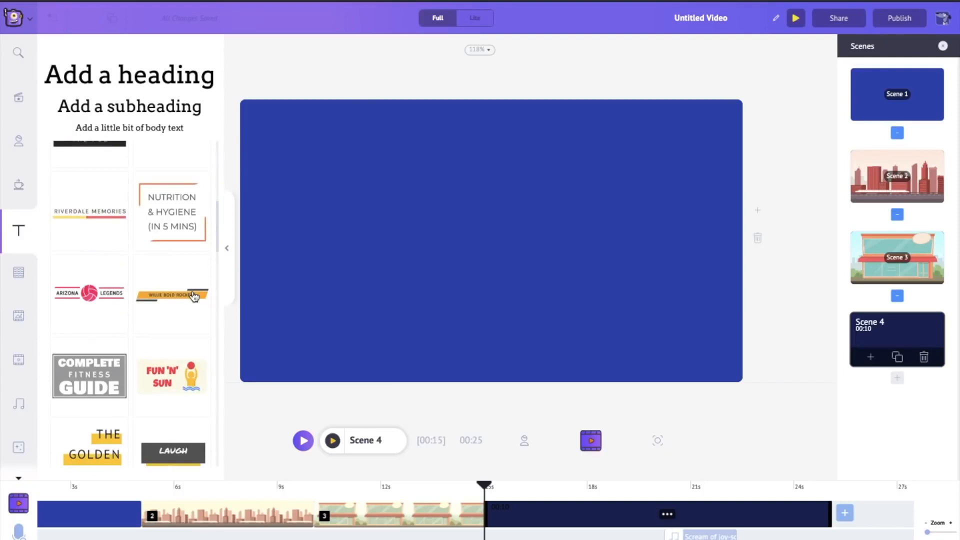
scroll(194, 298, down, 1)
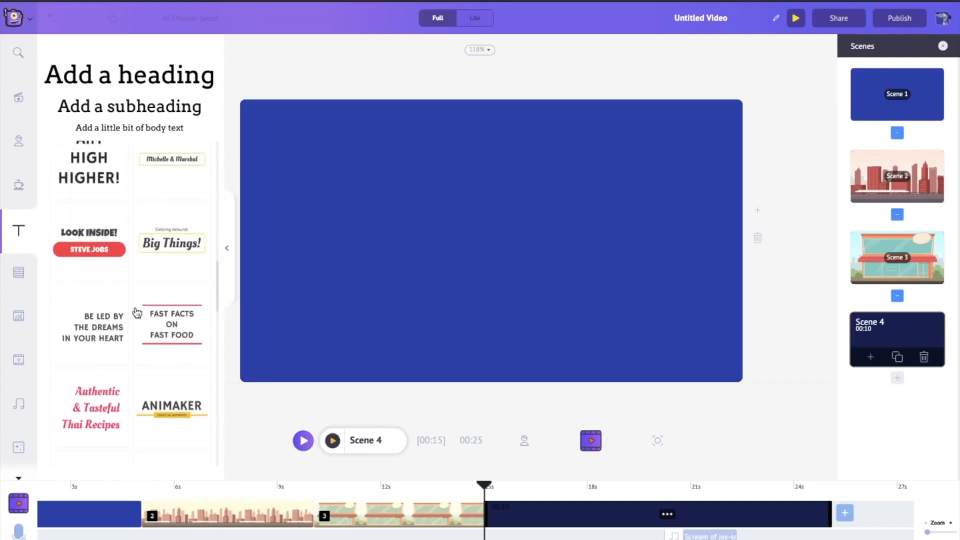
click(112, 322)
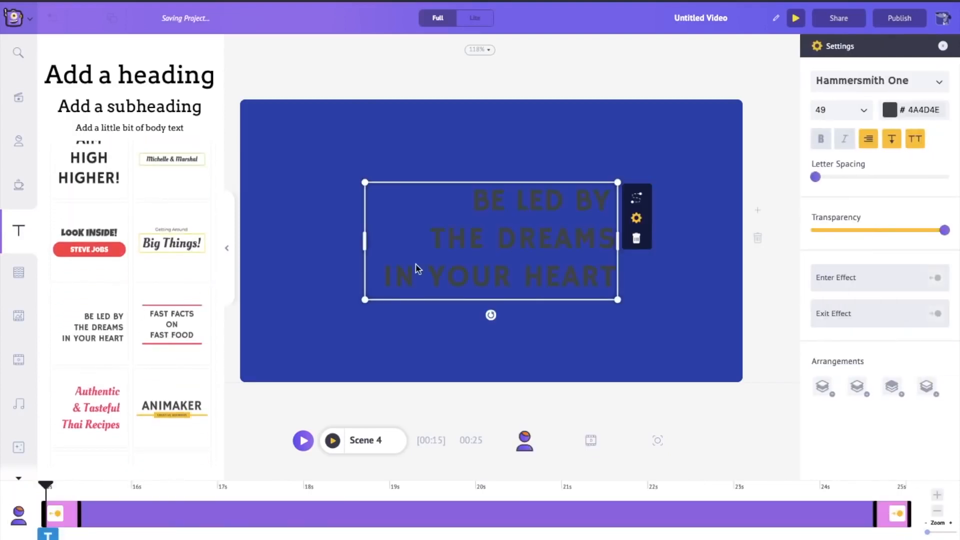
Centre-align the text in Scene 4 and set its colour to light grey #EFEFEF.
click(869, 143)
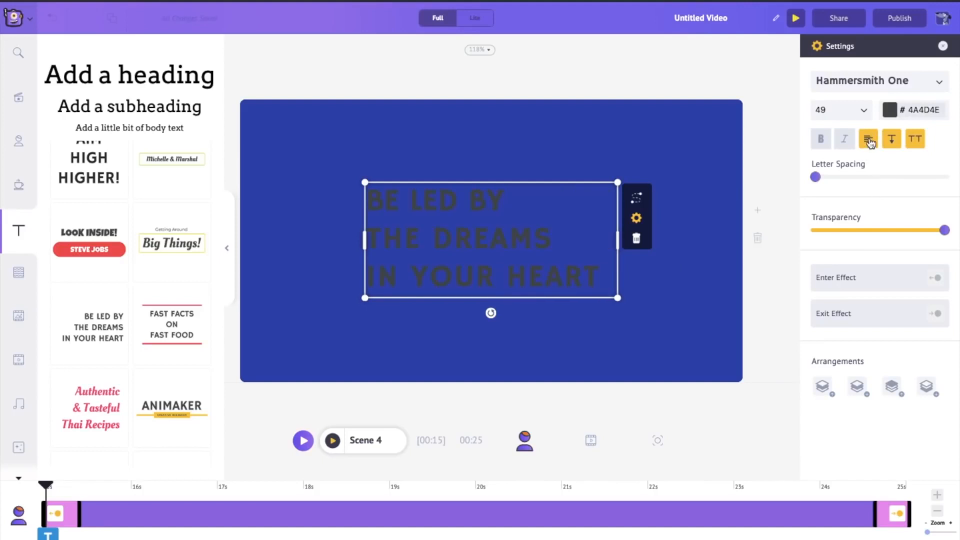
click(892, 110)
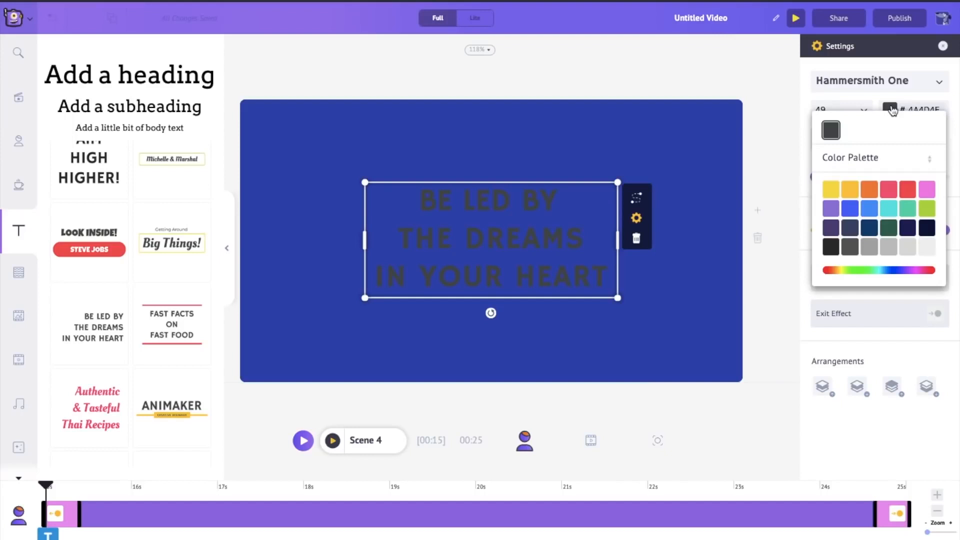
click(927, 247)
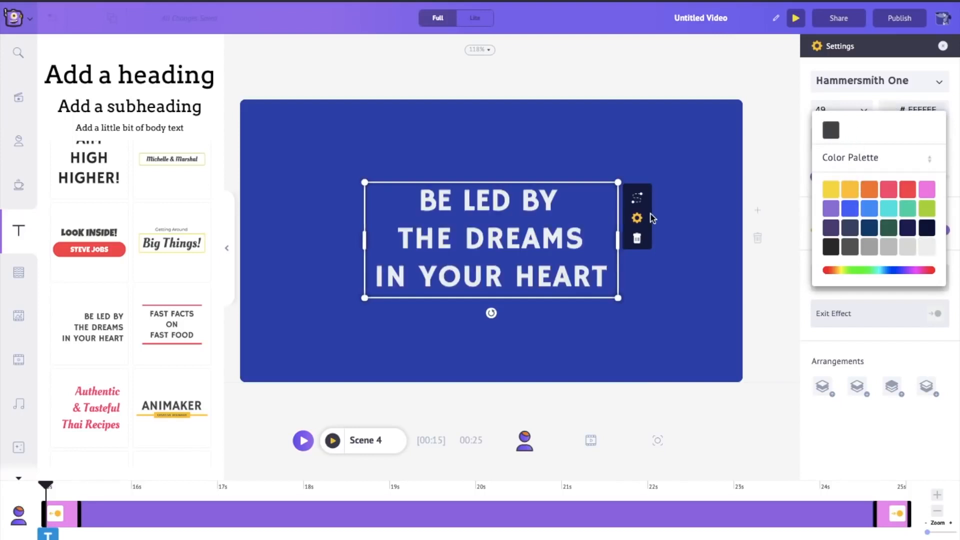
Replace the Scene 4 text with "HEAD OVER TO SANTA'S BISTRO" and move it down to the middle of the canvas.
double_click(539, 245)
text(HE)
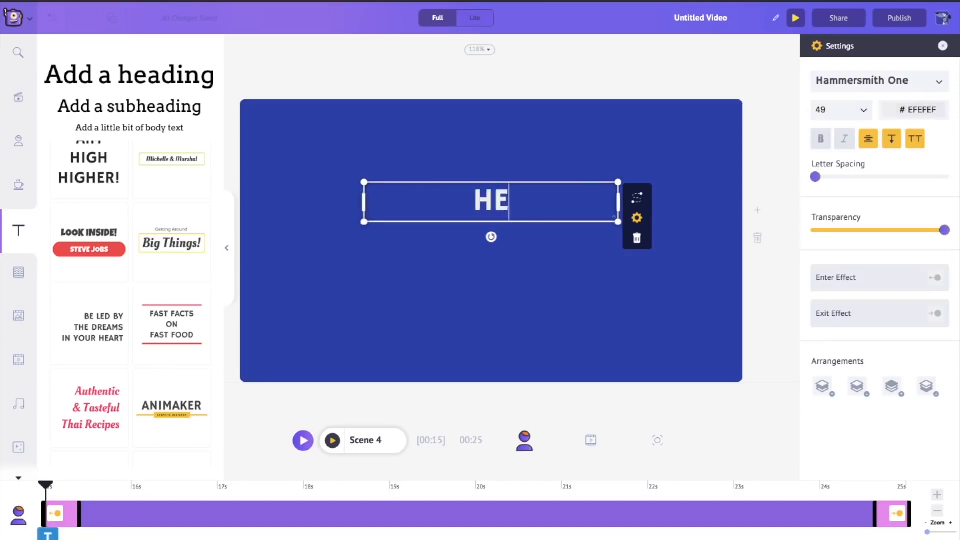
text(AD OVER T)
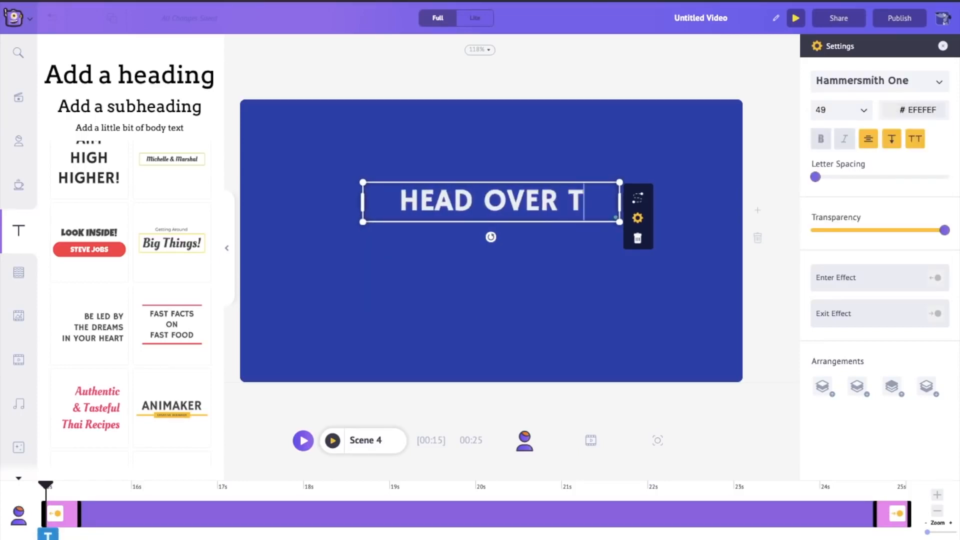
text(O SAN)
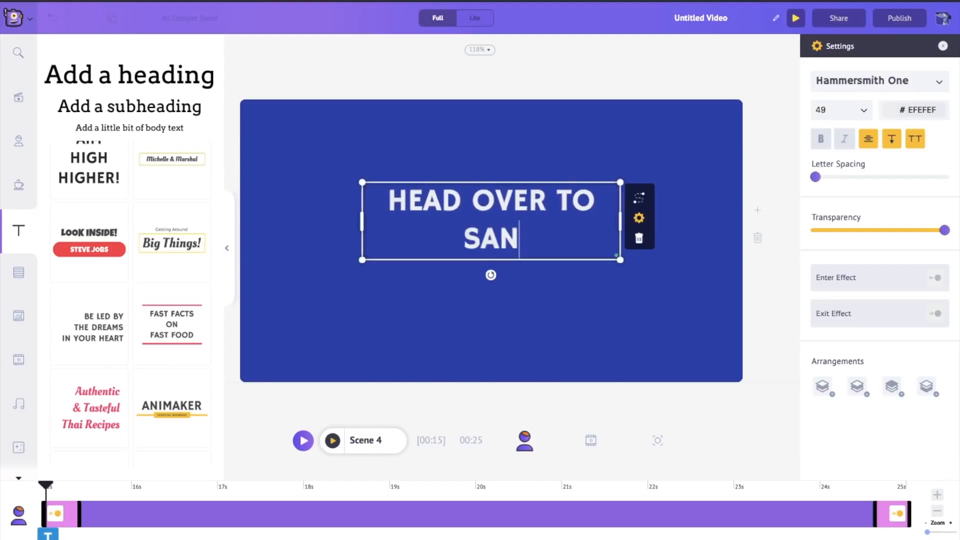
text(TA'S )
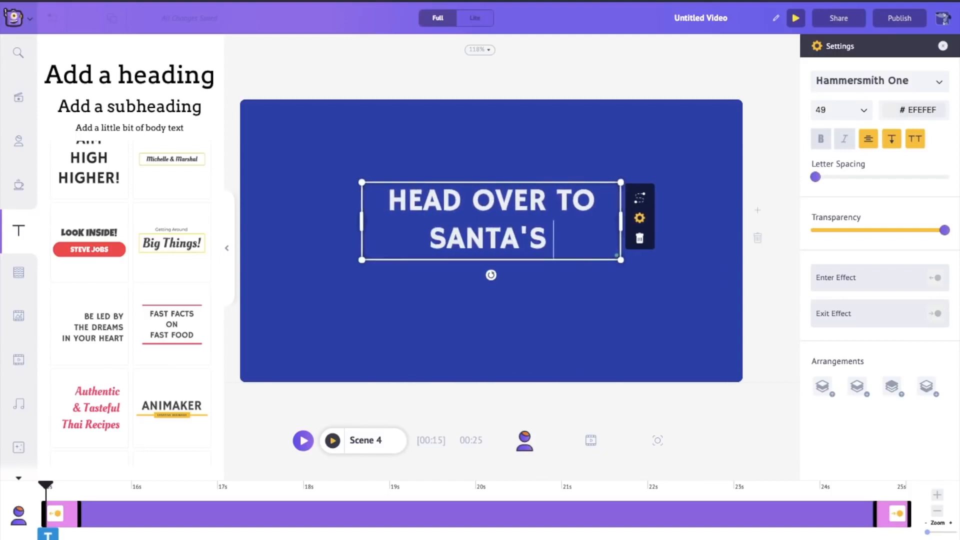
text(BISTRO)
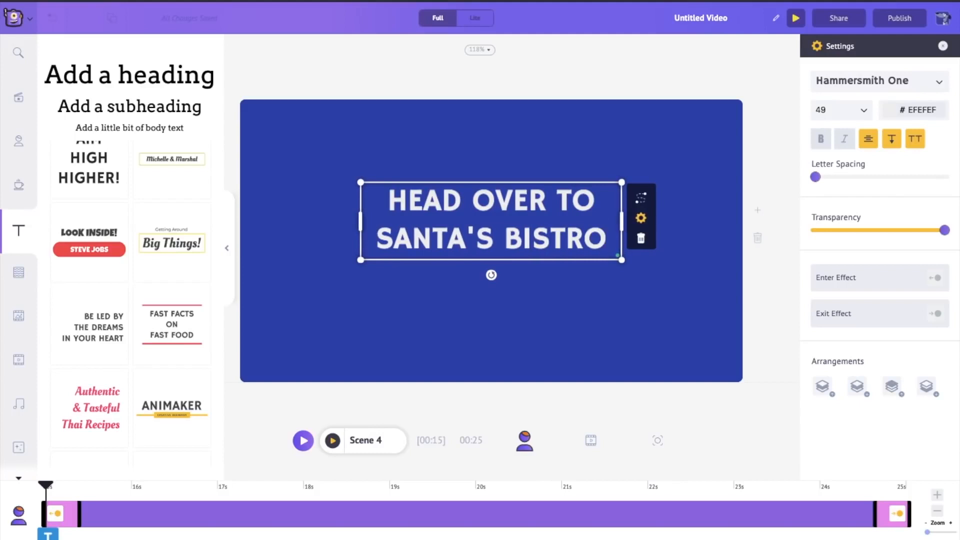
drag(562, 183, 563, 201)
click(595, 137)
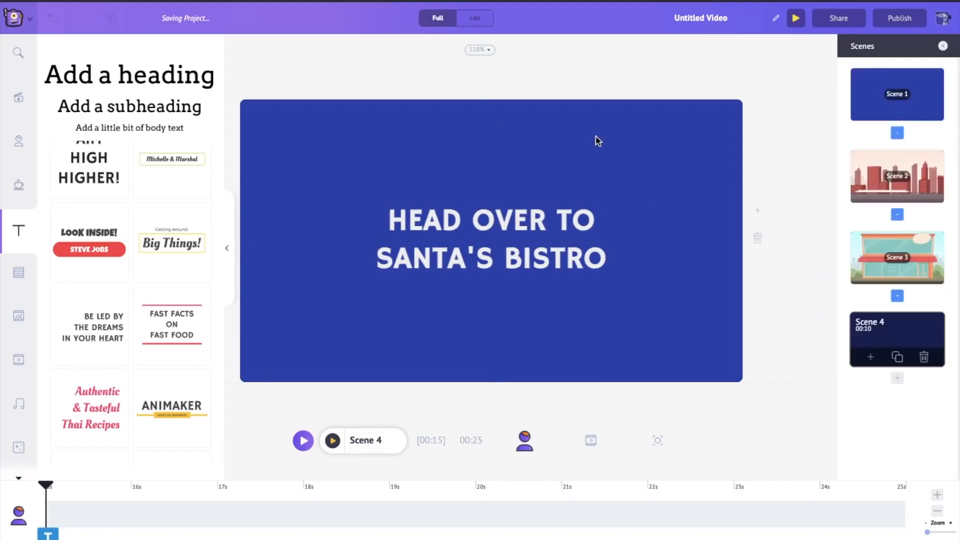
Shorten Scene 4 to 5 seconds.
click(937, 511)
click(938, 511)
click(937, 511)
click(937, 511)
click(937, 511)
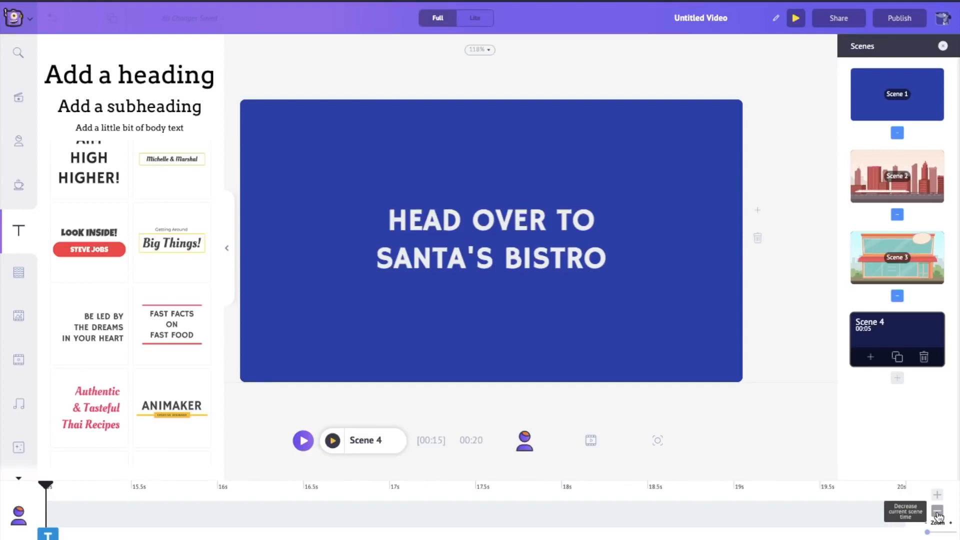
Add Scene 5 and give it the pink room background with the potted plant from the Home category.
click(898, 379)
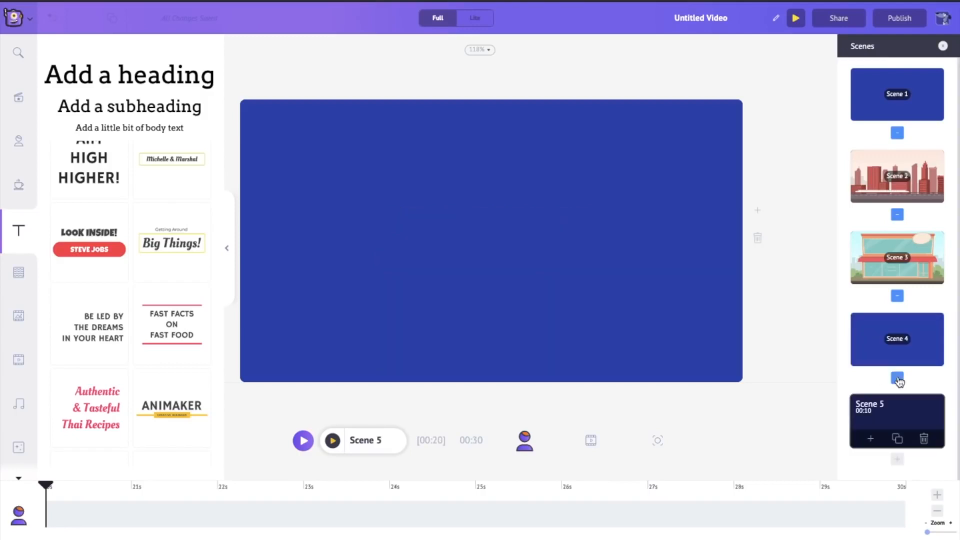
click(26, 279)
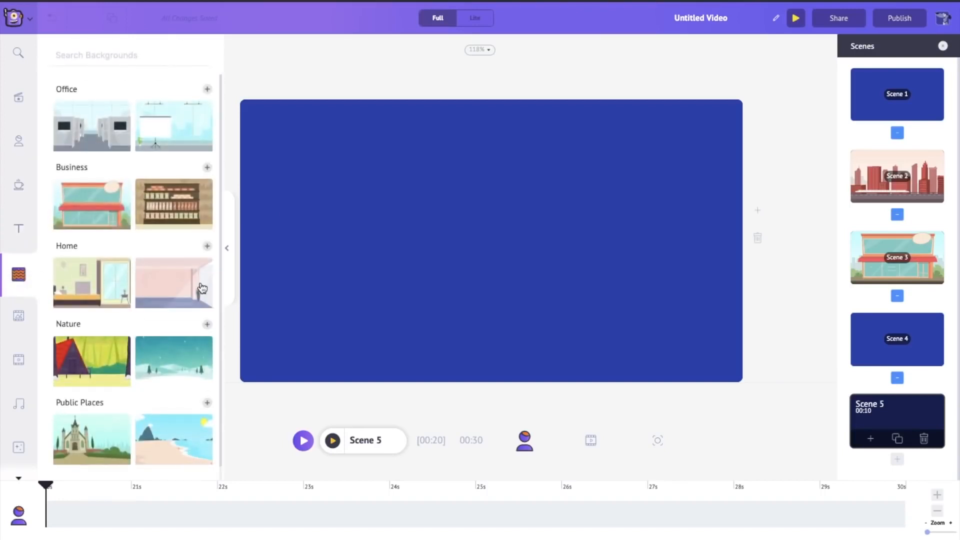
click(202, 289)
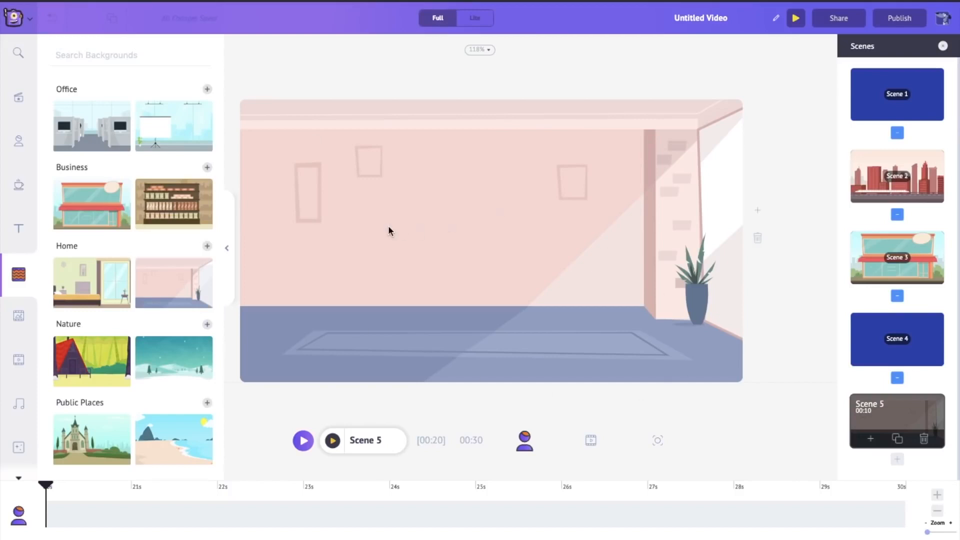
Search for "table", add the round table with the pink tablecloth, shrink it to about 60% and place it on the rug, right of centre.
click(19, 187)
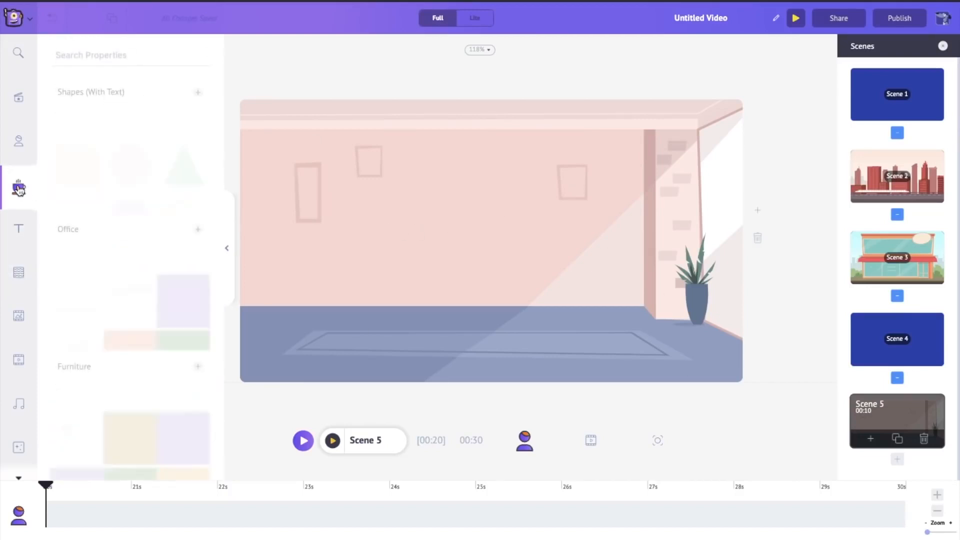
click(120, 65)
text(table)
key(Return)
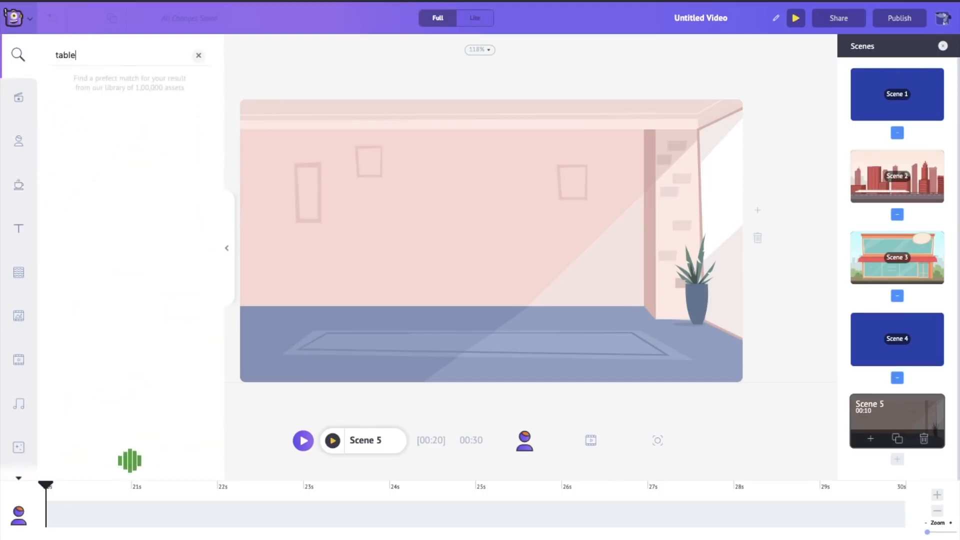
click(196, 310)
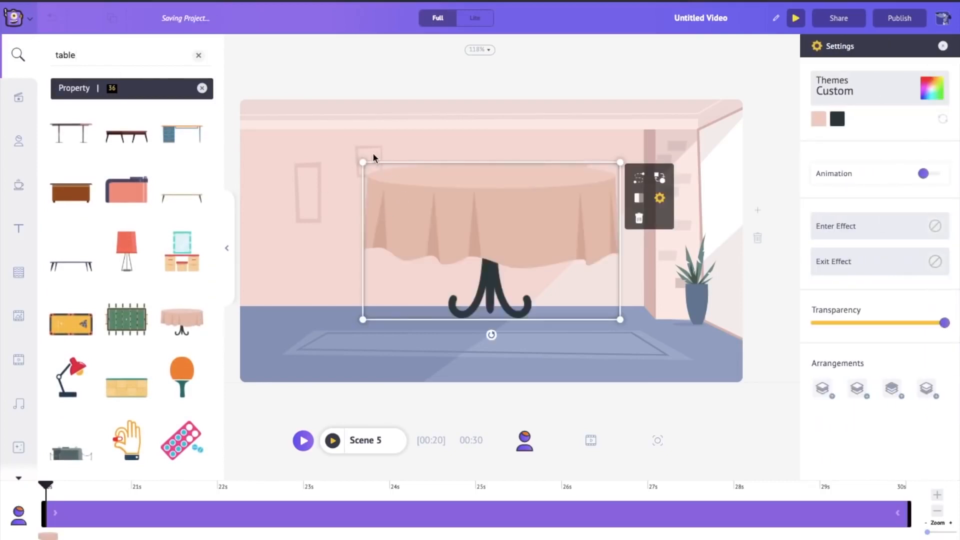
drag(363, 163, 459, 270)
drag(524, 253, 537, 281)
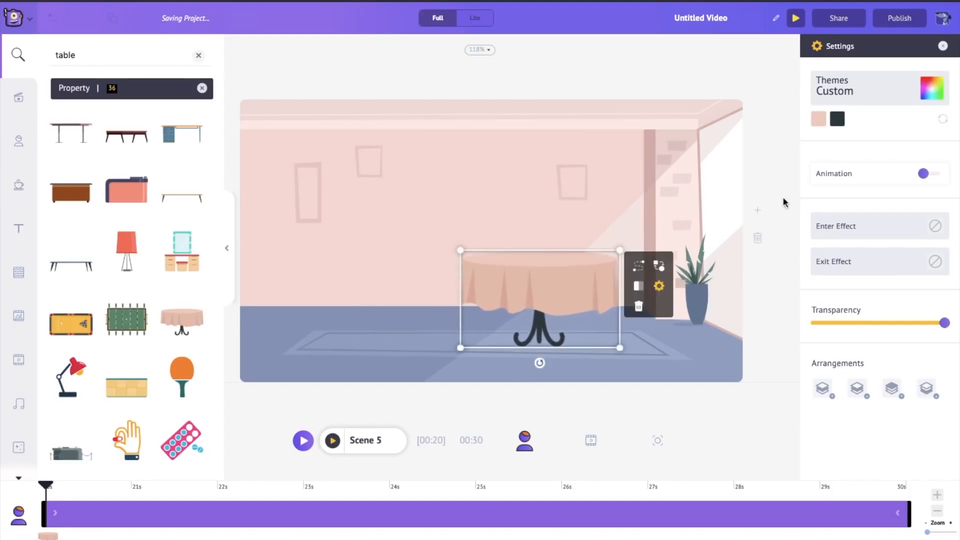
Recolour the pink tablecloth to the lightest grey in the colour palette.
click(817, 121)
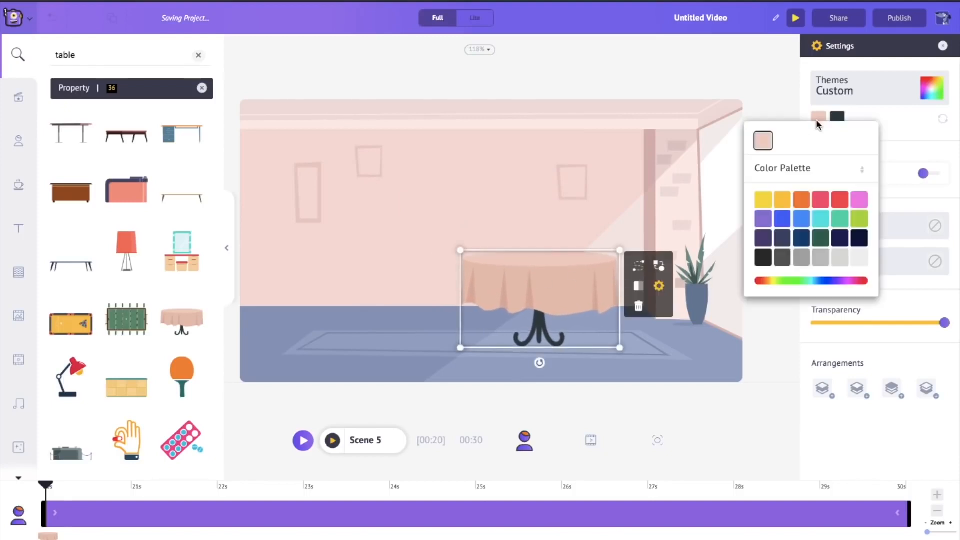
click(860, 259)
click(548, 184)
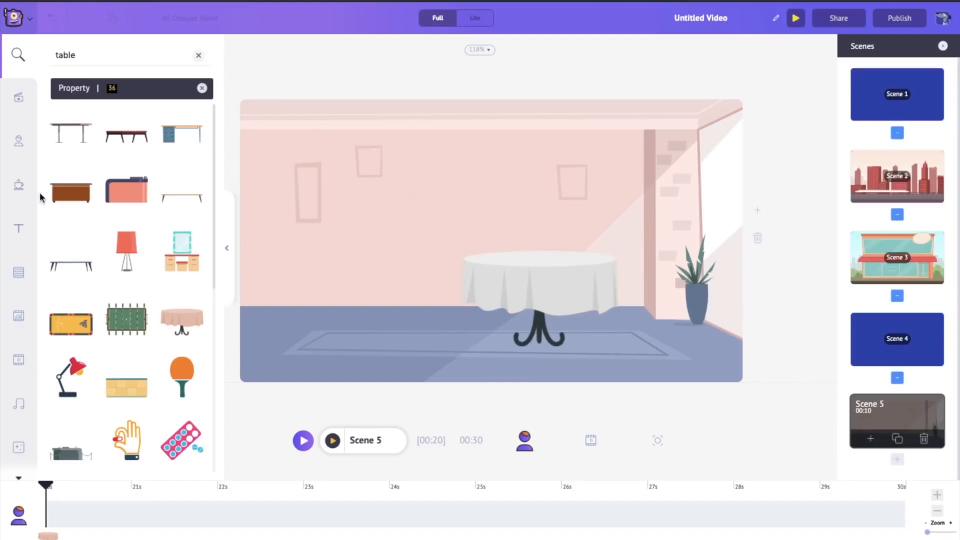
Add the "THE BLACK HOLE" text banner near the top of Scene 5 and replace its text with "Try out our special menu".
click(19, 230)
scroll(95, 243, down, 3)
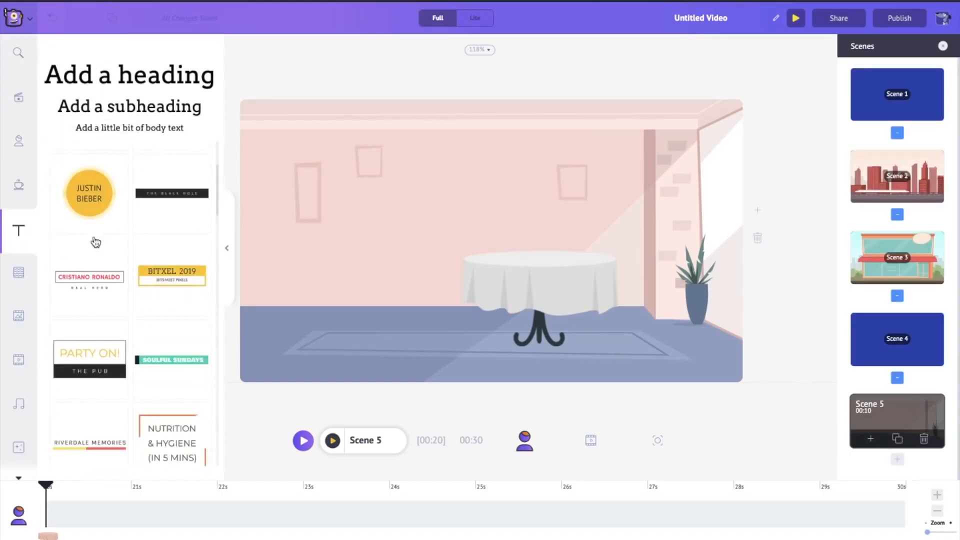
click(153, 216)
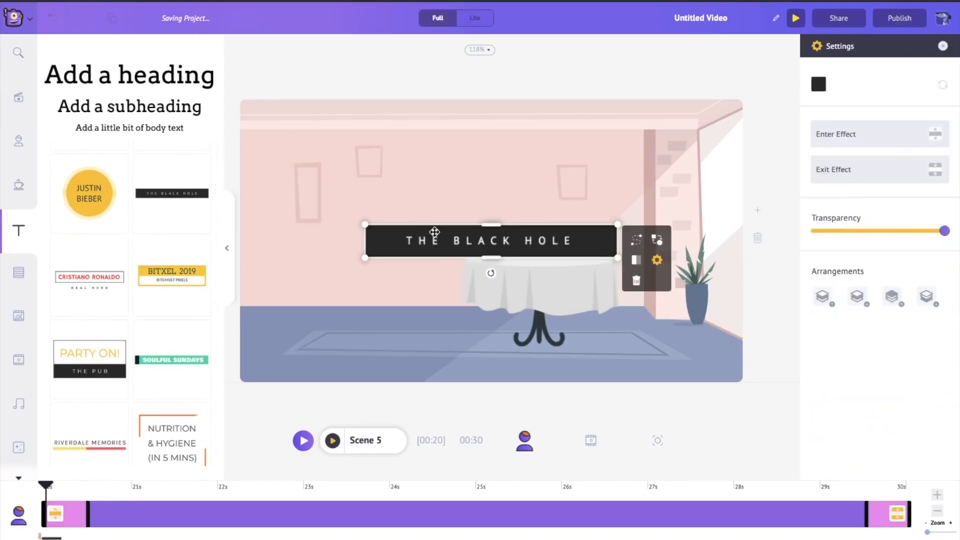
drag(441, 220, 443, 122)
double_click(450, 132)
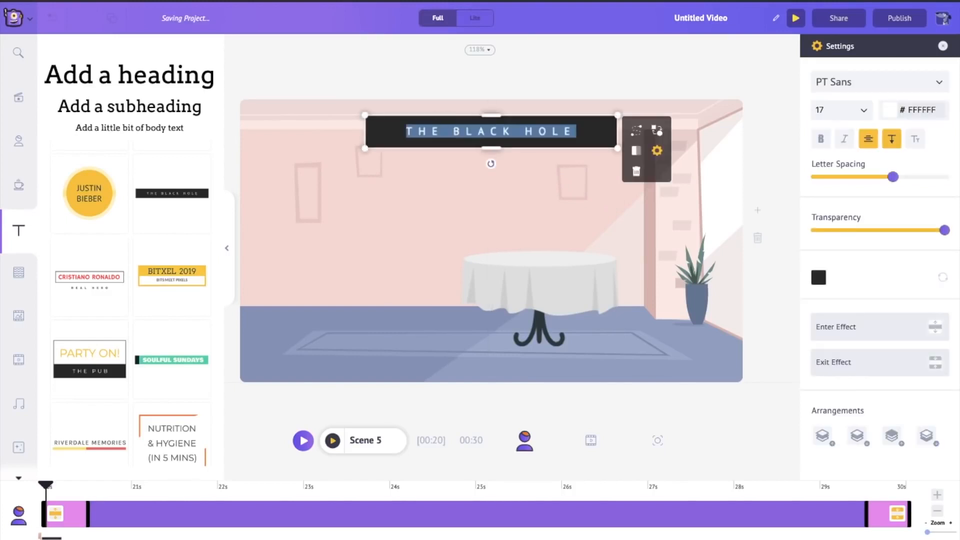
text(Try out)
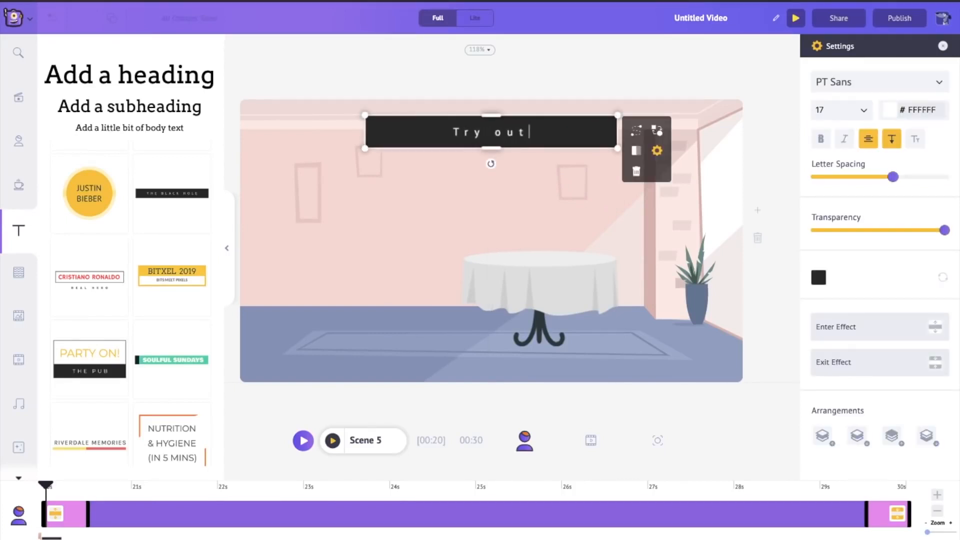
text( our special menu)
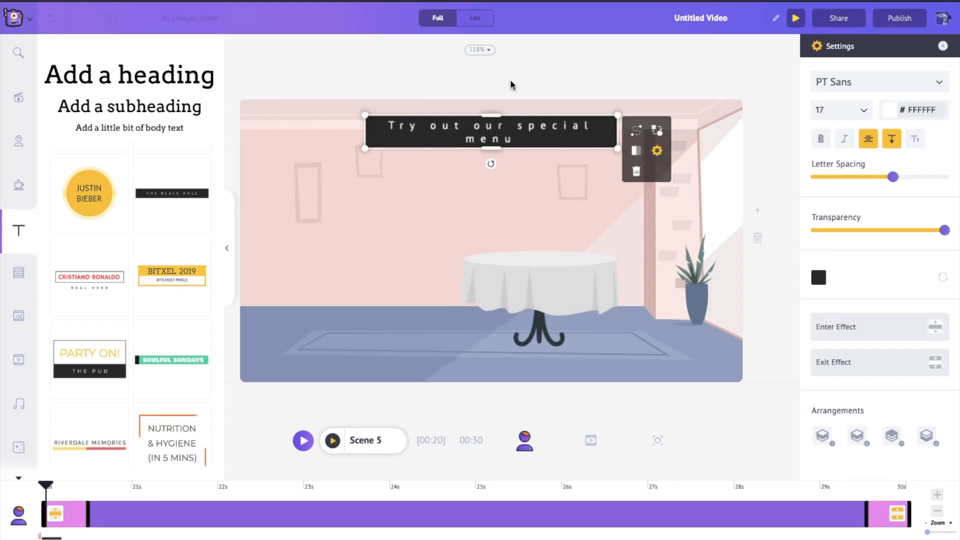
Set the banner text size to 14 and add an exclamation mark at the end.
drag(520, 142, 373, 117)
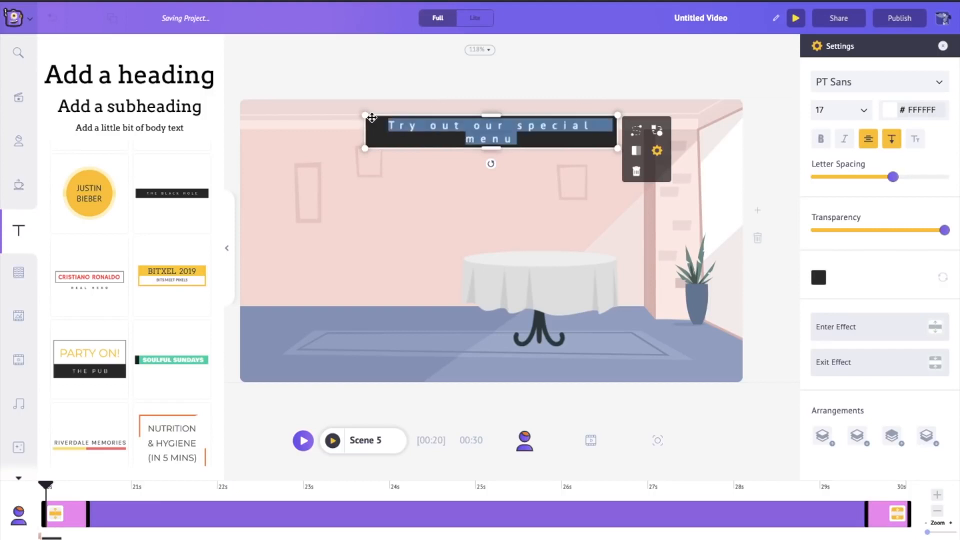
click(864, 110)
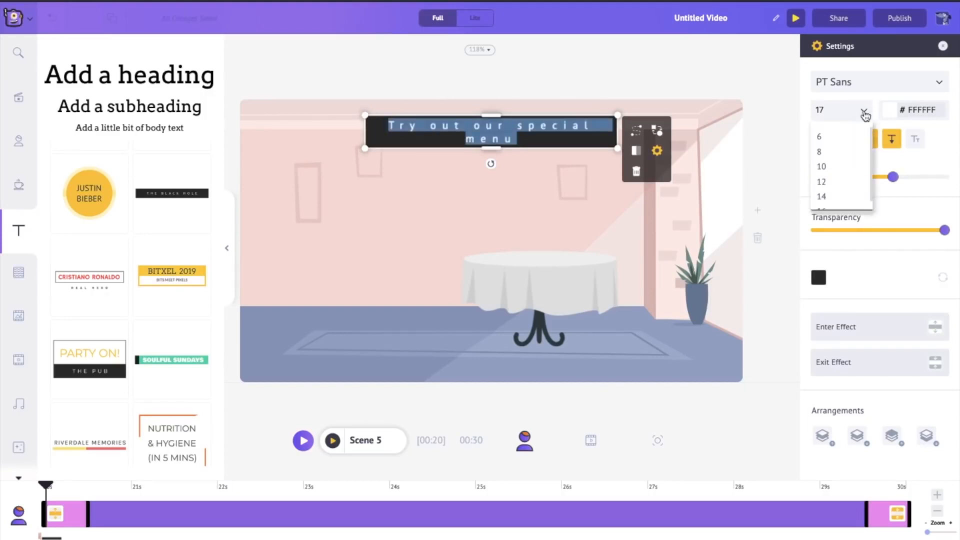
click(830, 212)
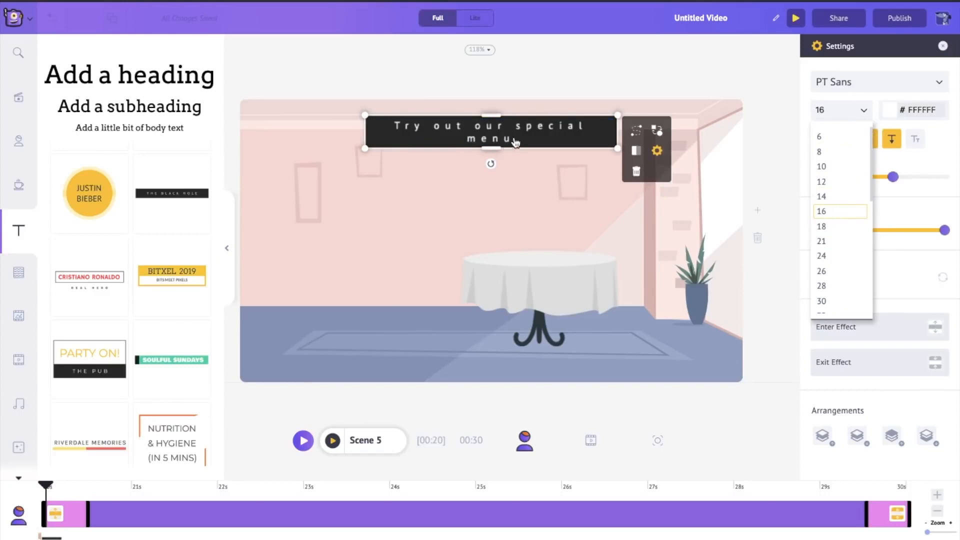
click(849, 198)
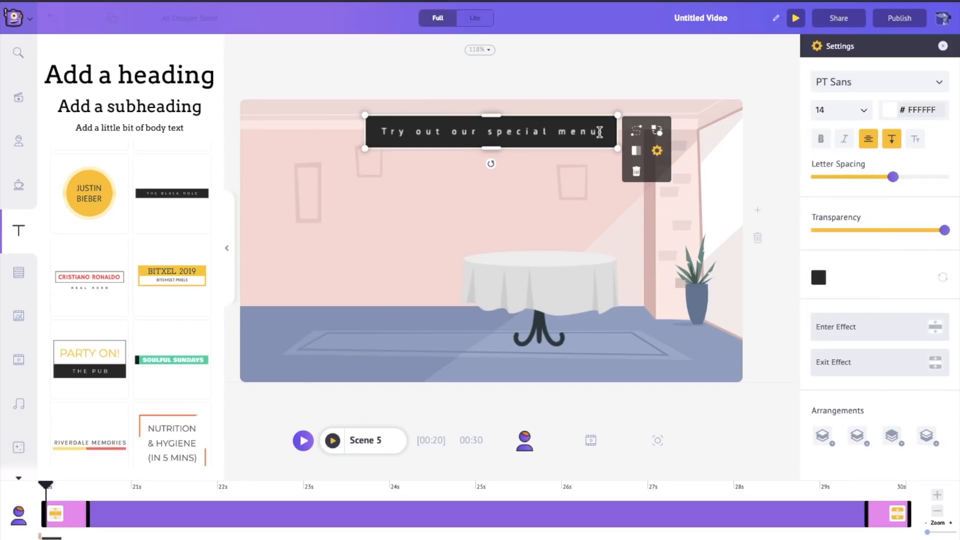
click(600, 132)
text(!)
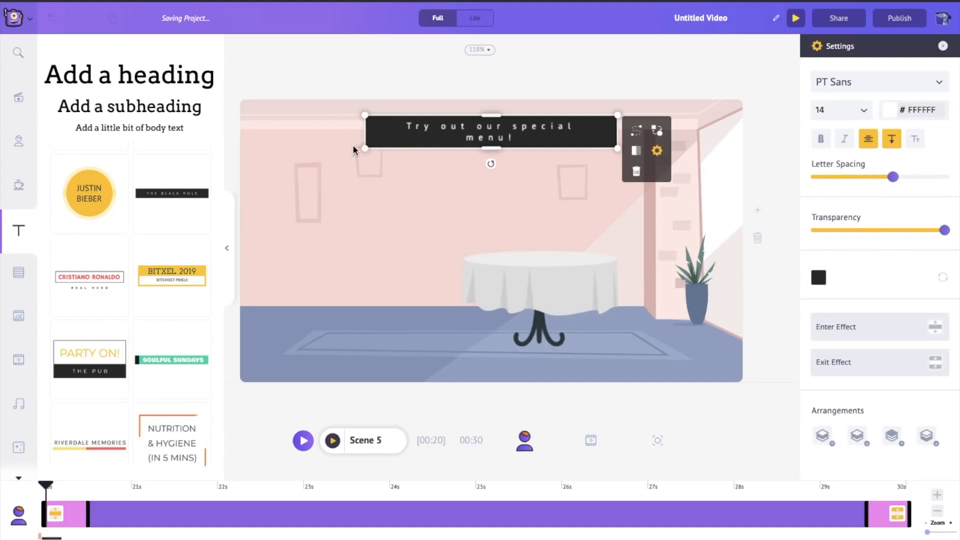
Enlarge the banner slightly, set its text size to 14 again and centre it horizontally on the canvas.
drag(365, 148, 344, 150)
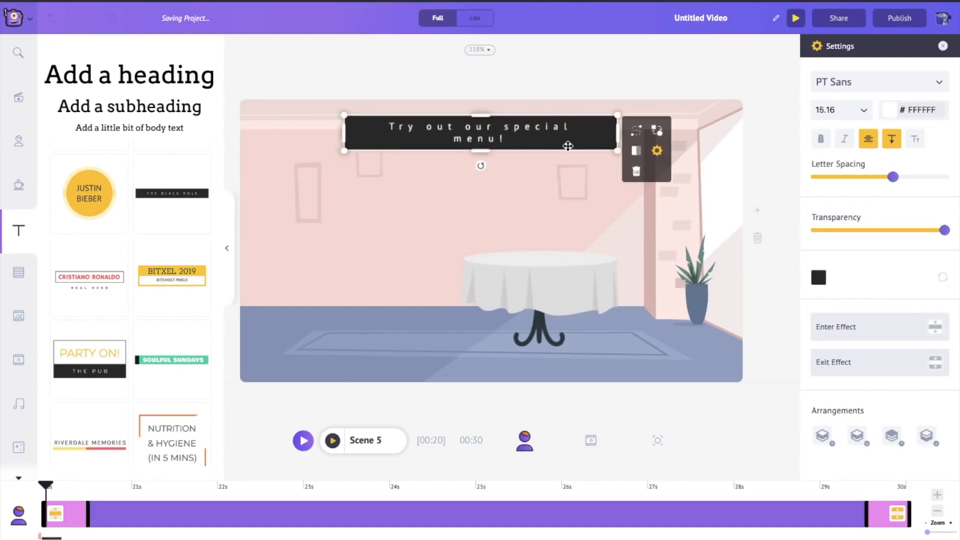
click(539, 148)
double_click(513, 140)
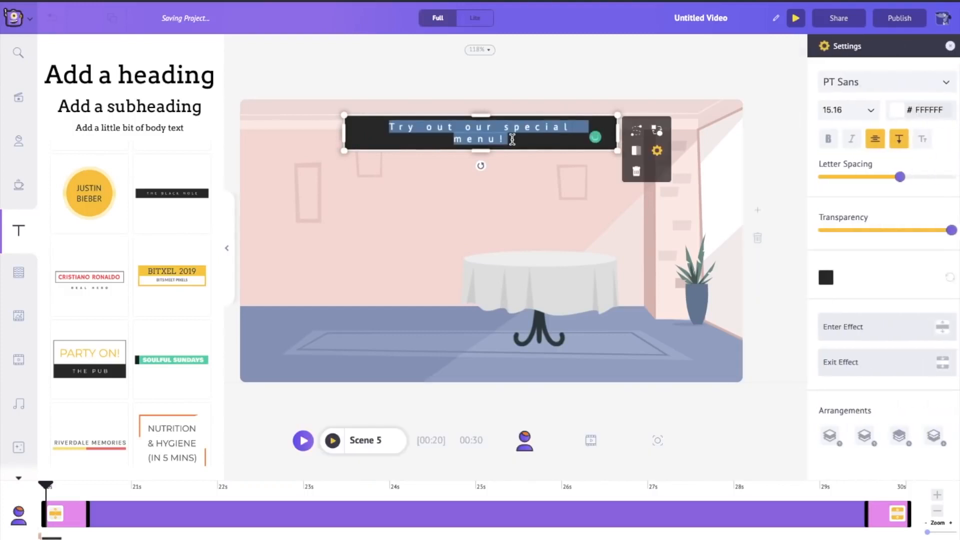
click(864, 111)
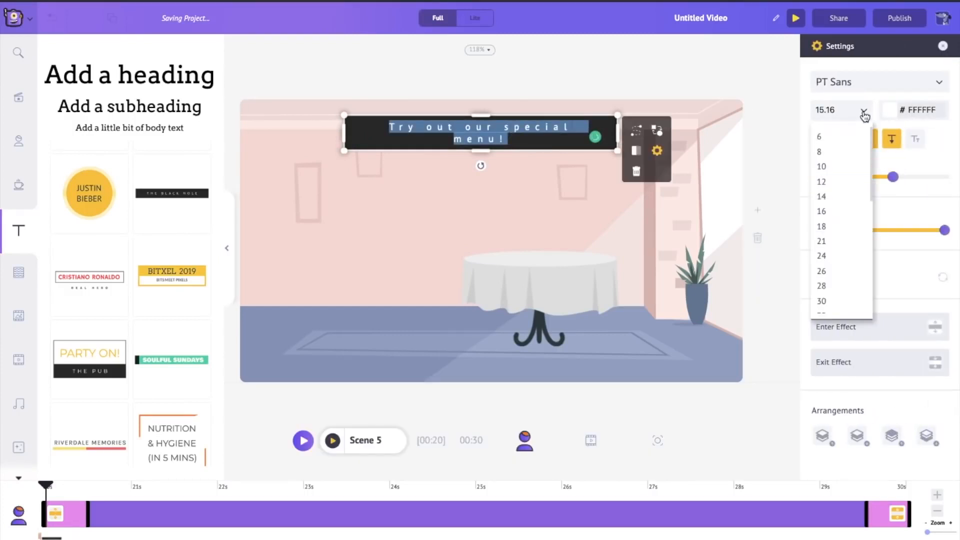
click(842, 197)
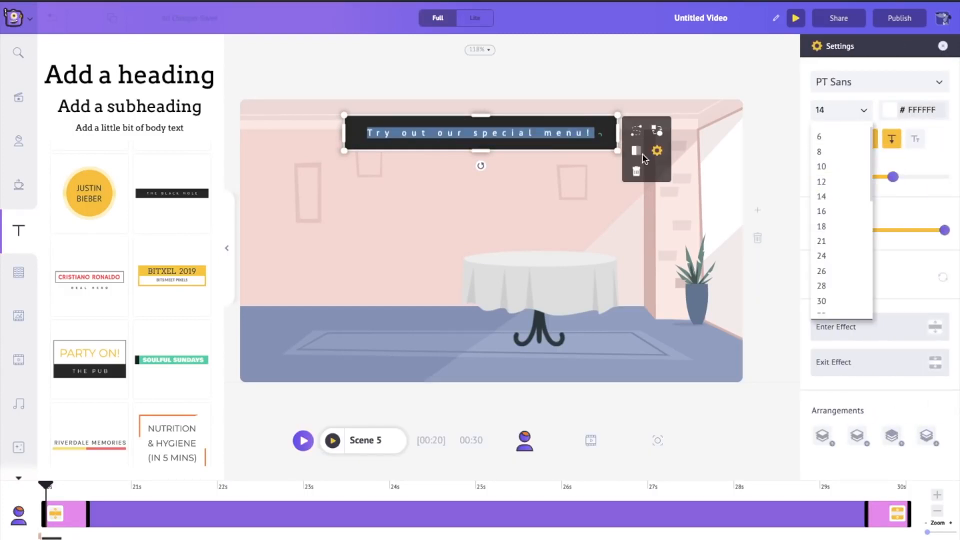
click(608, 120)
drag(593, 116, 603, 117)
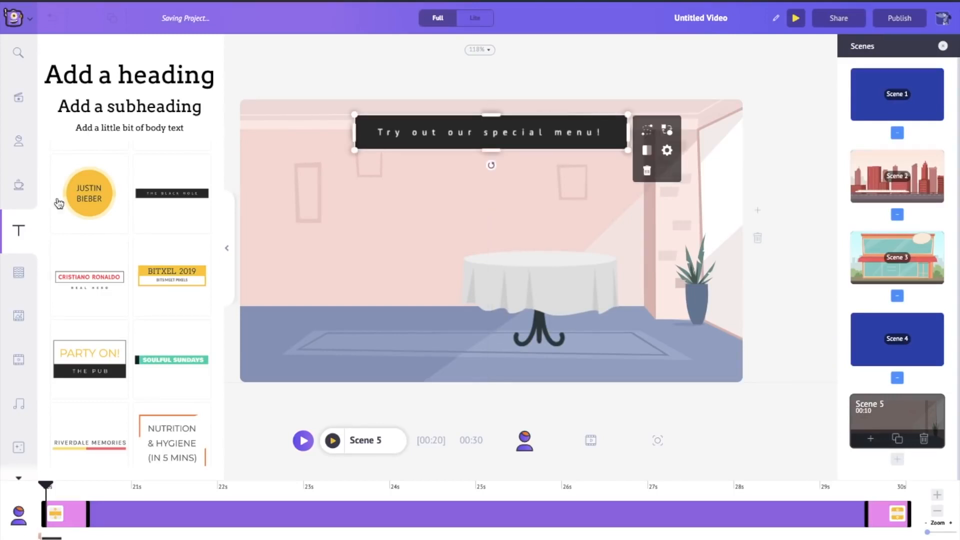
Add the casual woman in the pink hoodie beside the table on its left and give her the jumping cheer action.
click(20, 140)
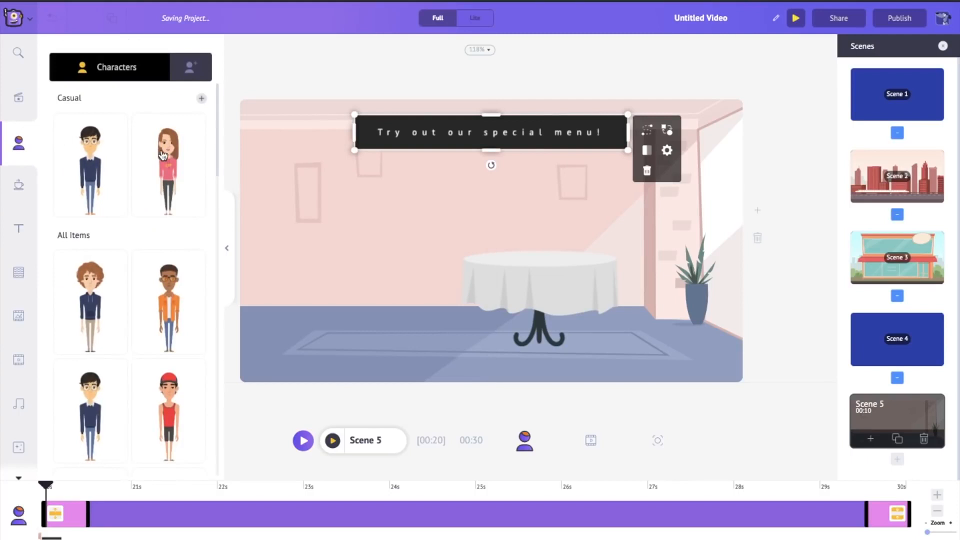
click(168, 154)
drag(501, 198, 412, 201)
scroll(889, 233, down, 5)
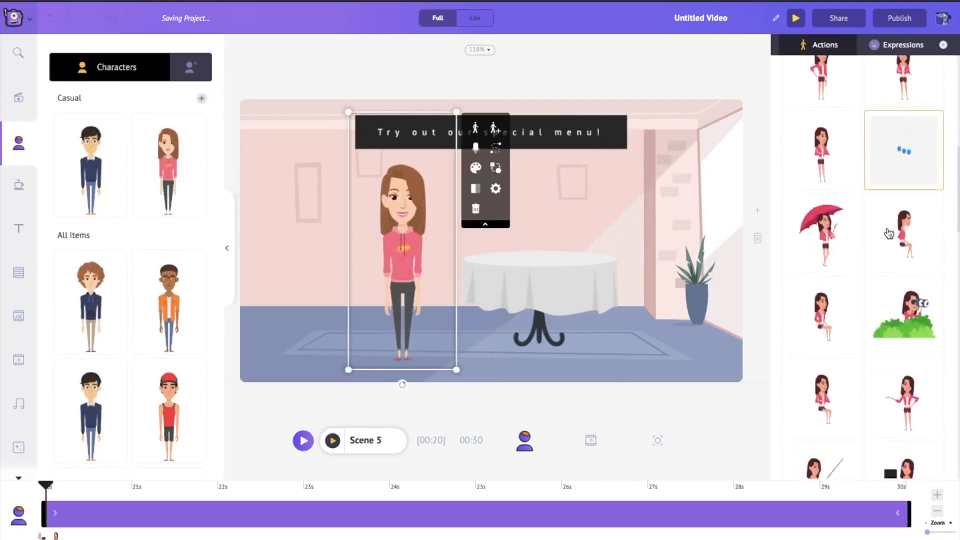
scroll(889, 233, down, 5)
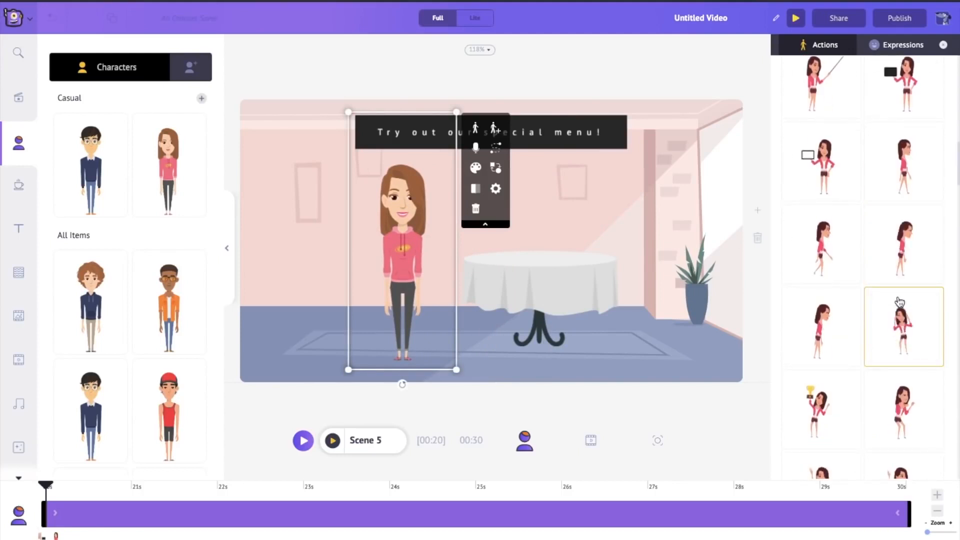
click(898, 302)
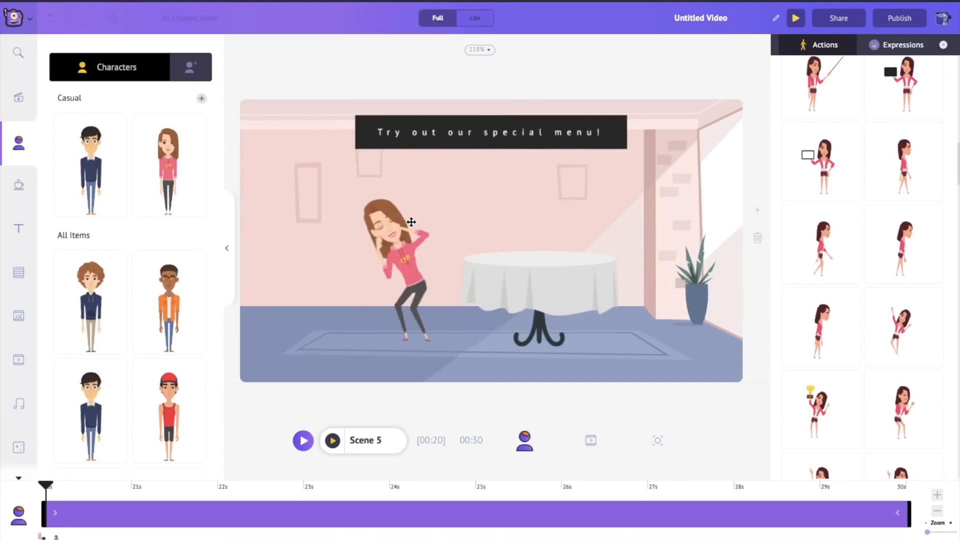
Look at the voice recorder for the woman, then upload the "Scream Of Joy-SoundBible.com-1639390065.mp3" file as her lip-synced voice-over.
click(403, 228)
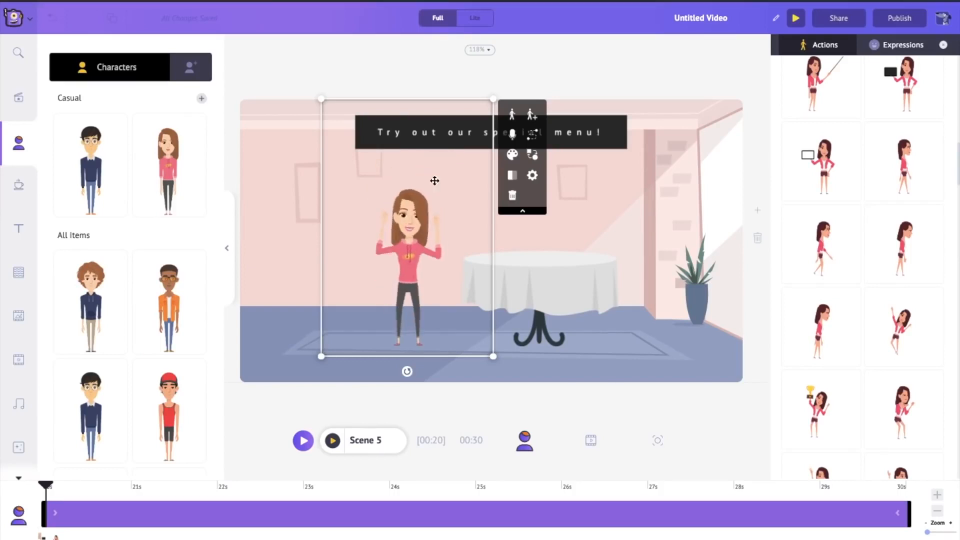
click(512, 134)
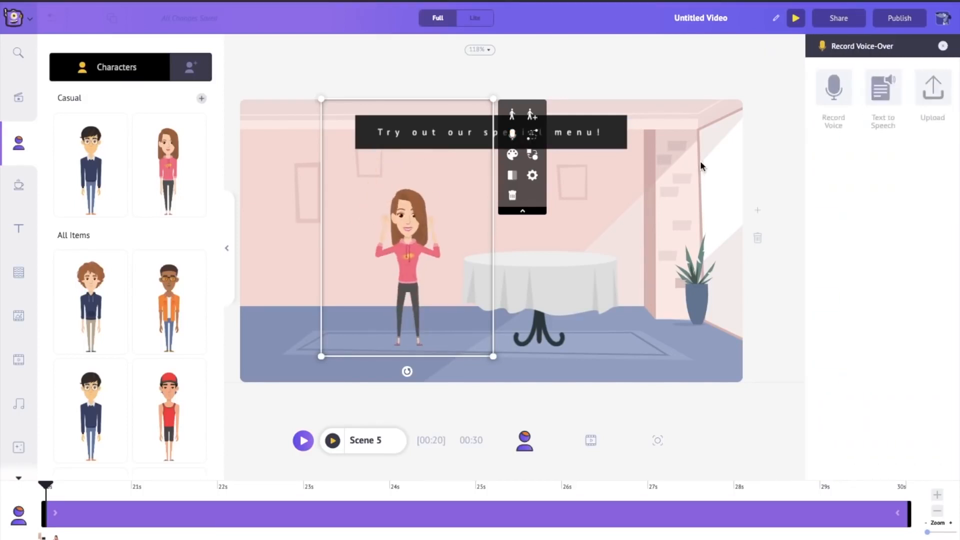
click(834, 89)
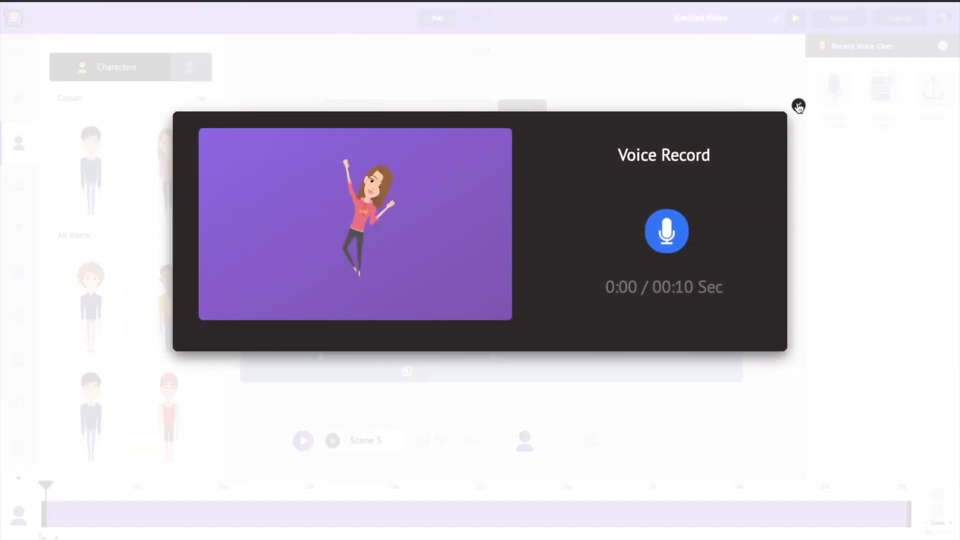
click(799, 106)
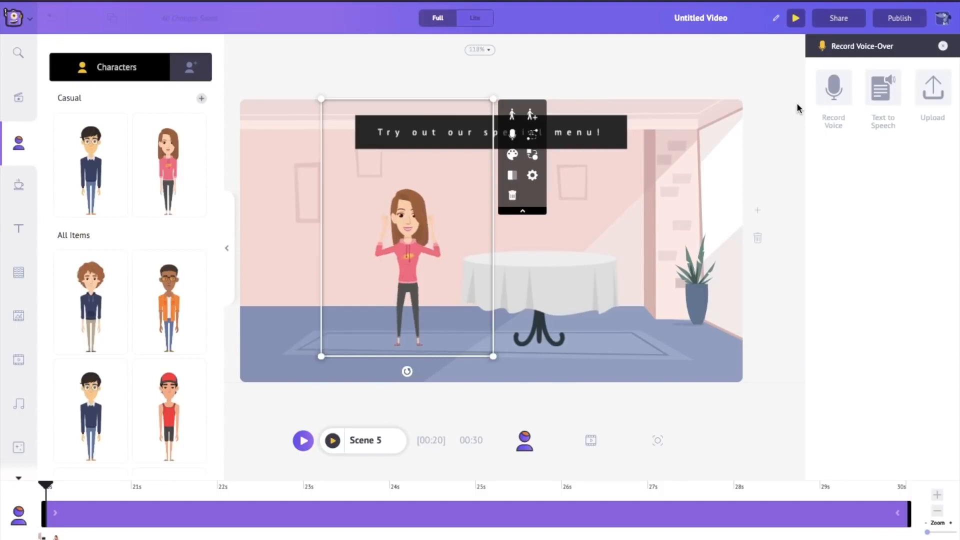
click(933, 94)
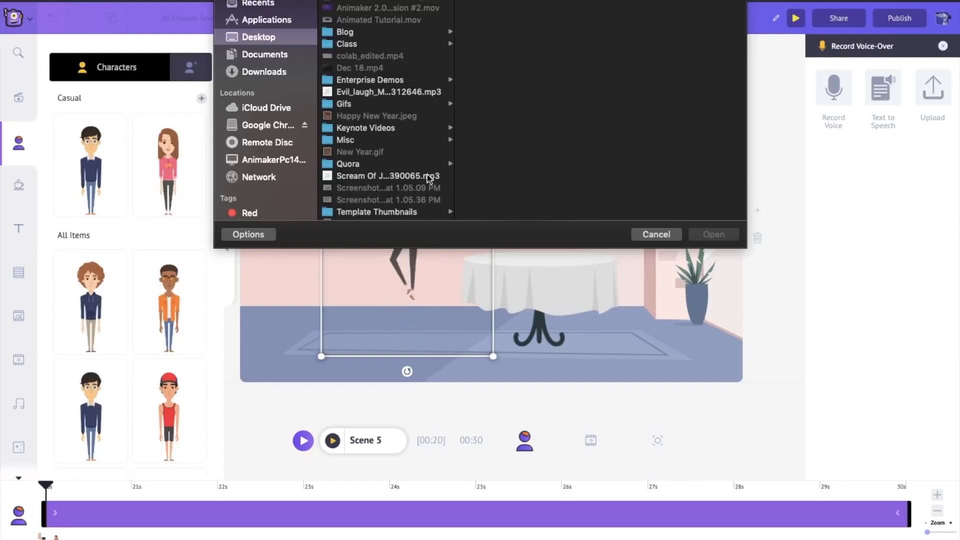
double_click(411, 178)
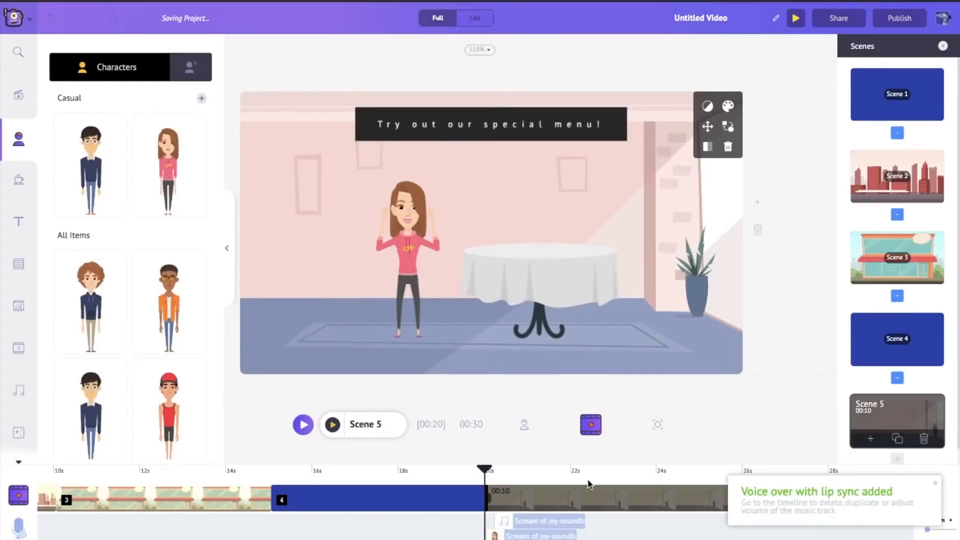
Delete the extra "Scream of joy" music track from the timeline, leaving the woman's voice-over, and preview Scene 5.
click(567, 525)
click(587, 501)
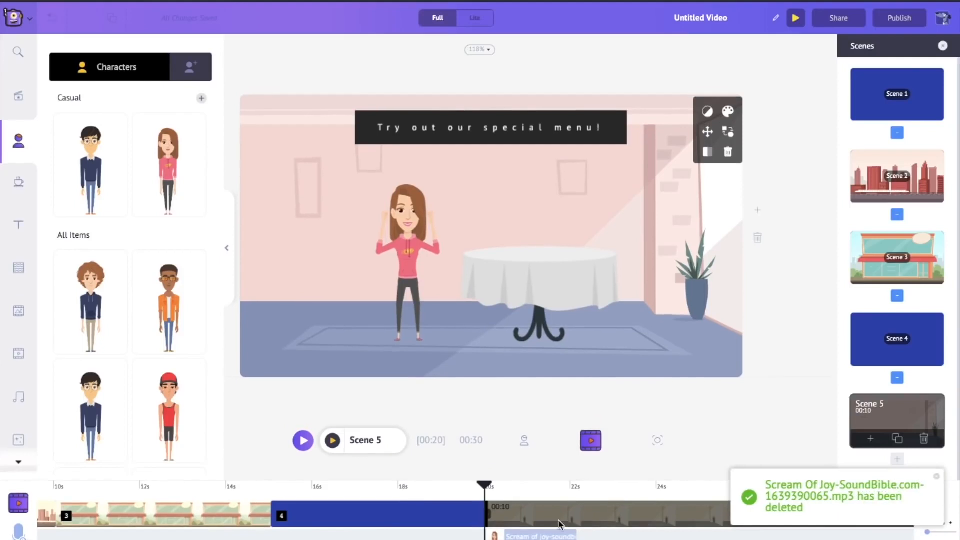
click(934, 476)
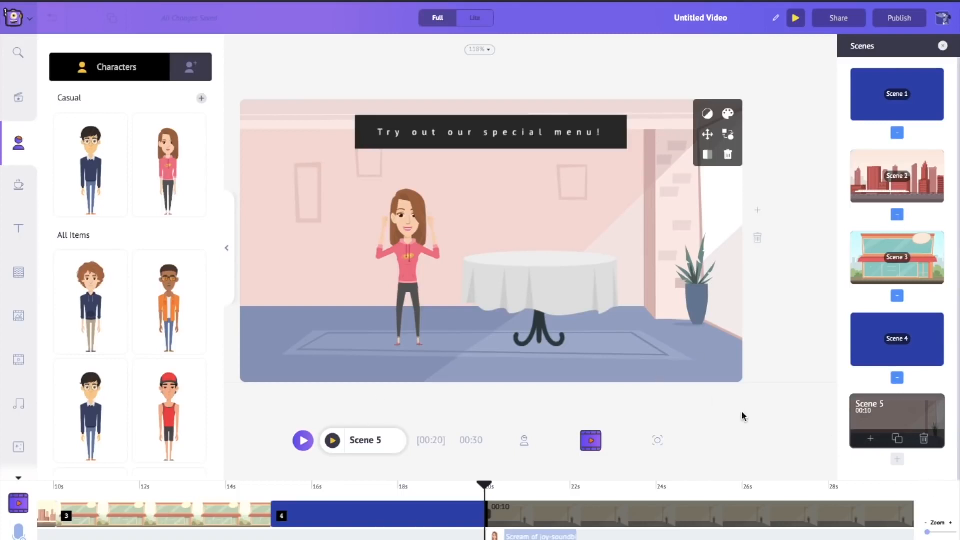
click(333, 440)
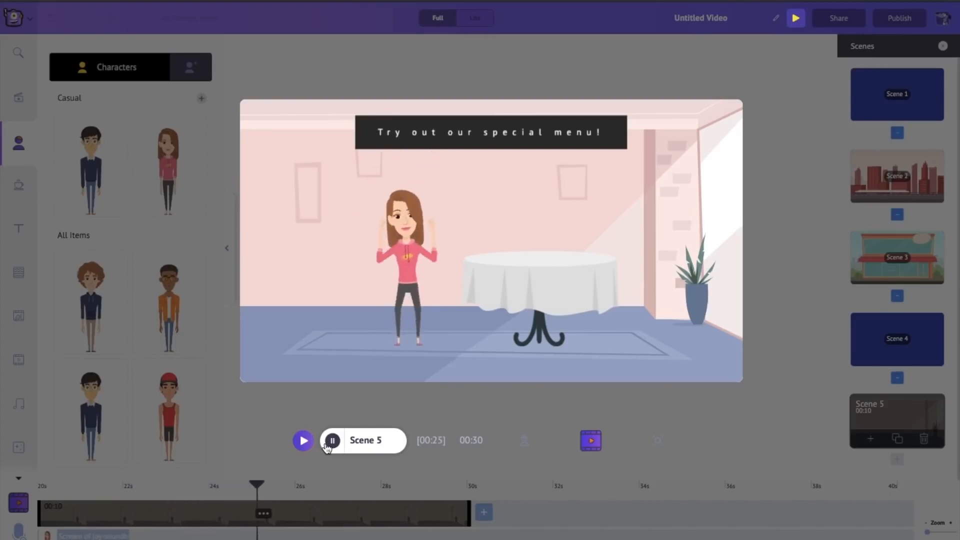
click(326, 445)
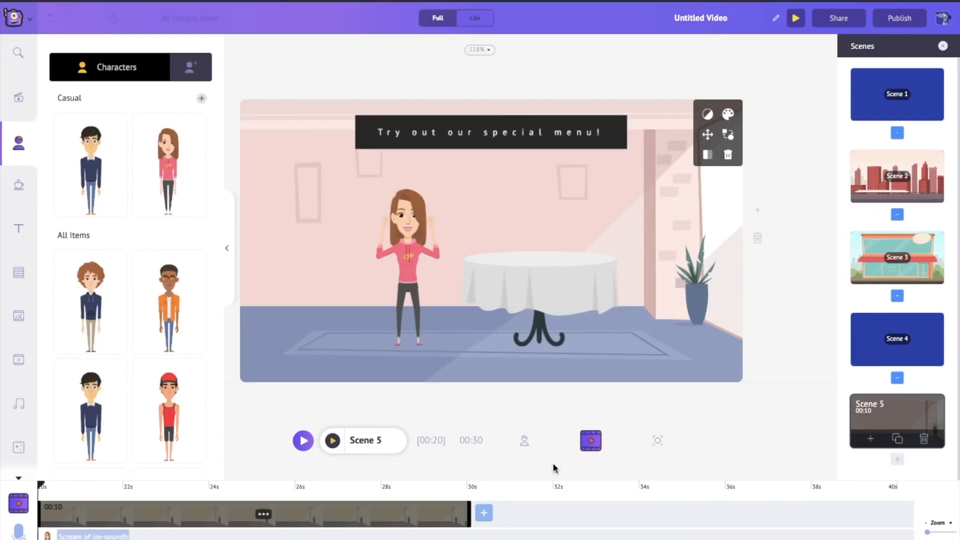
Shorten Scene 5 to 5 seconds.
click(523, 442)
click(937, 510)
click(937, 510)
click(937, 511)
click(937, 510)
click(937, 510)
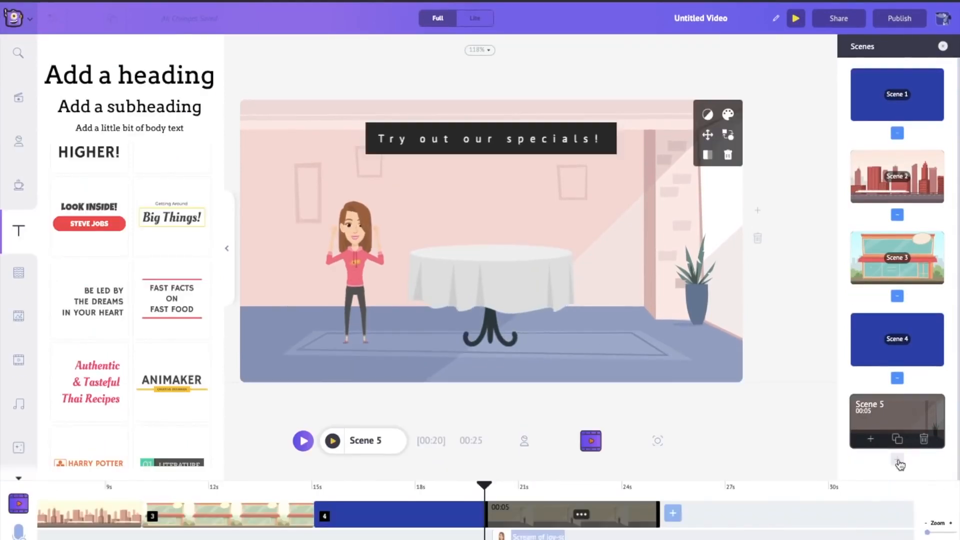
Add Scene 6 after Scene 5 and change its background colour to white (FFFFFF).
click(898, 460)
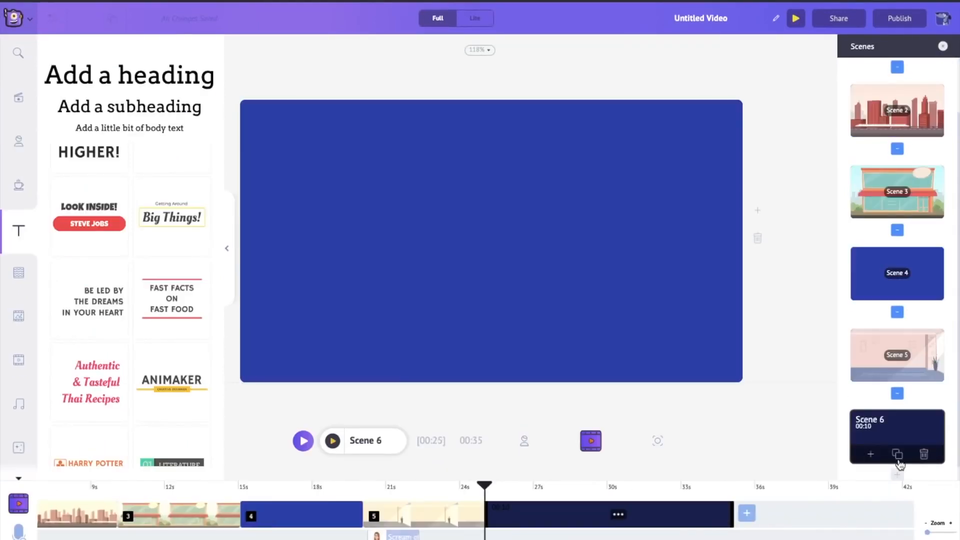
click(479, 241)
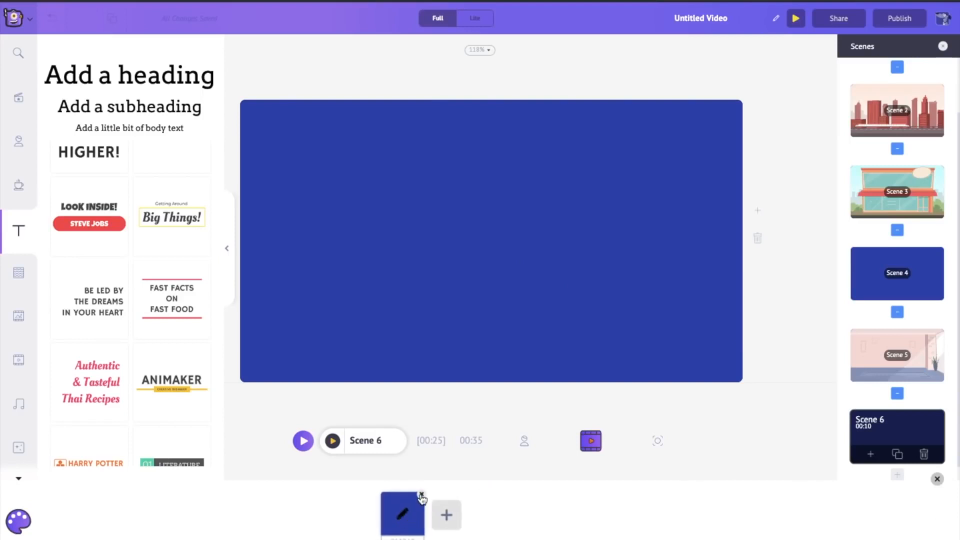
click(403, 514)
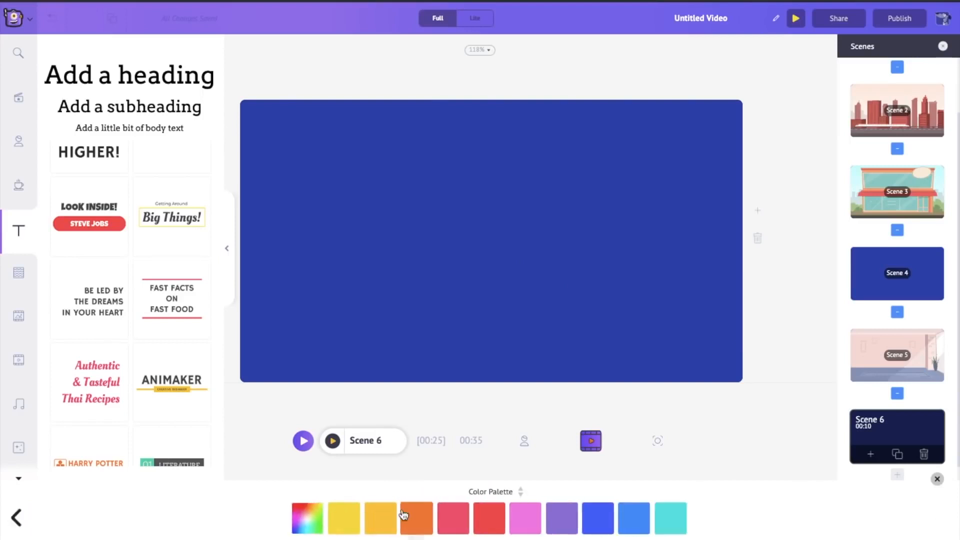
click(308, 512)
click(365, 481)
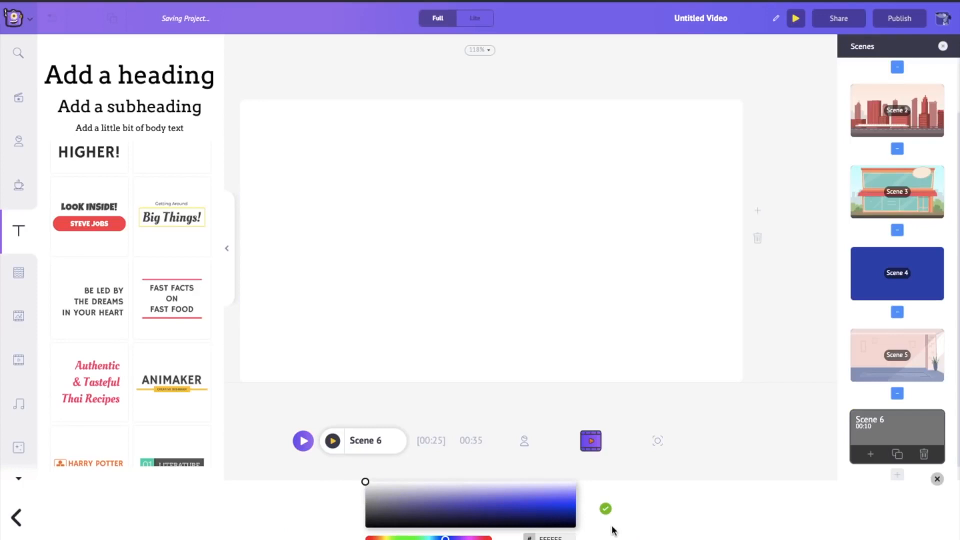
click(606, 509)
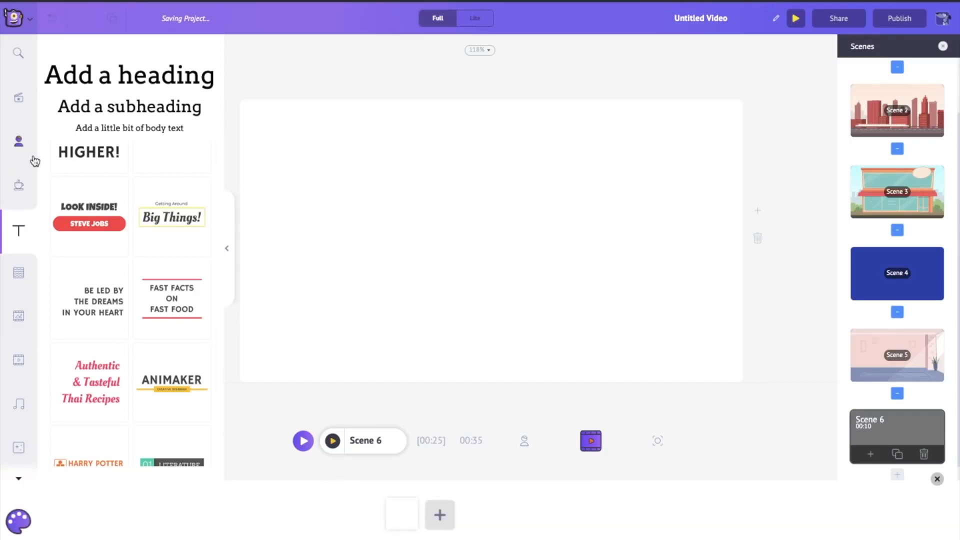
Find the bell-ringing Santa property with the search "santa", add it, shrink it into the upper centre of Scene 6 and enable its animation.
click(19, 186)
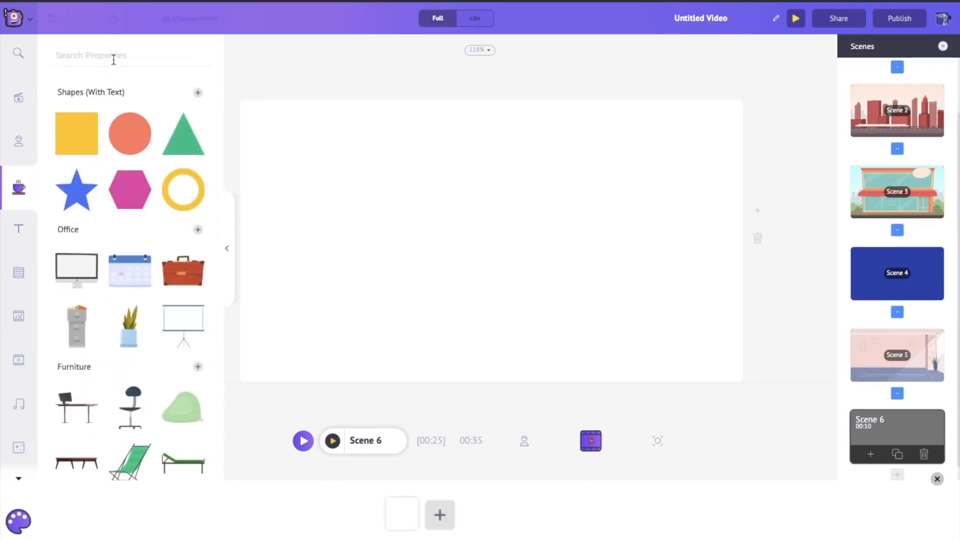
click(110, 56)
text(santa)
key(Return)
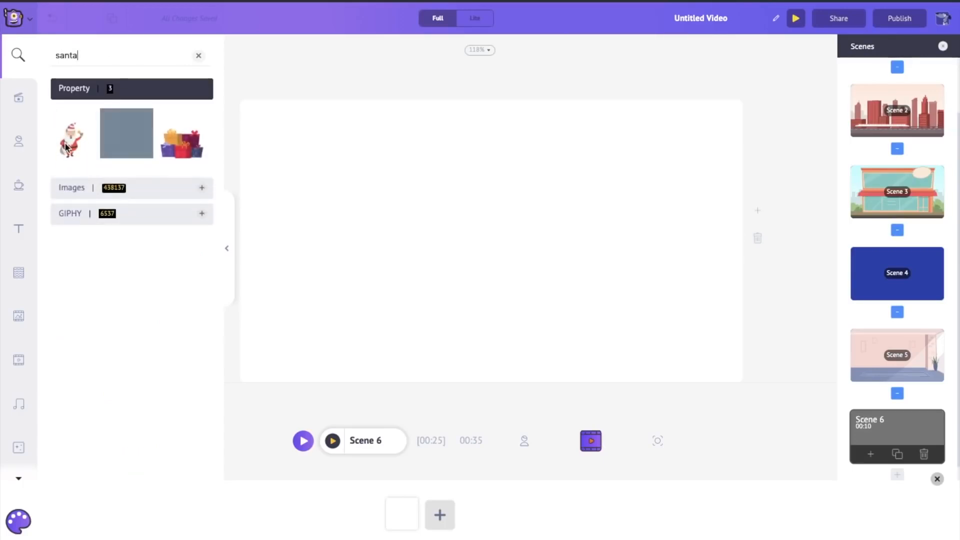
click(70, 143)
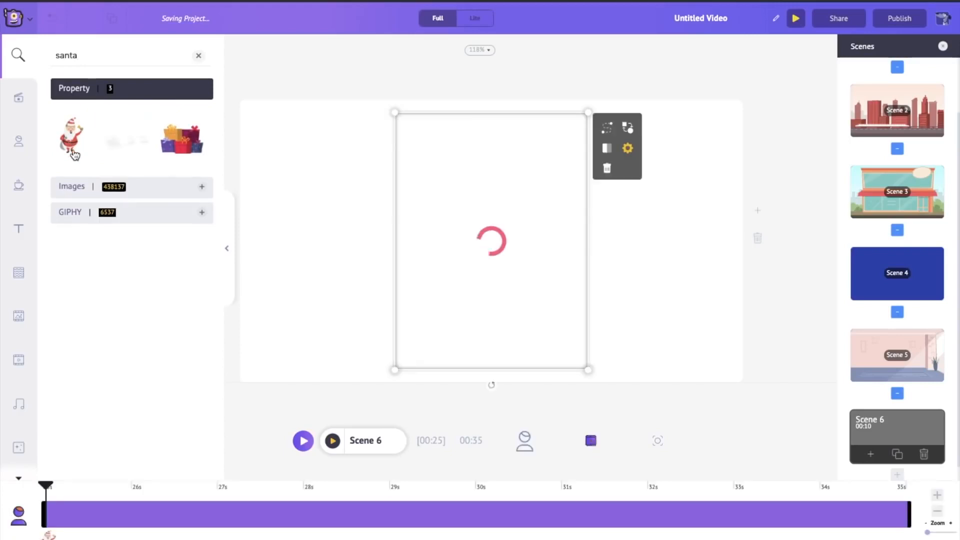
drag(395, 112, 468, 223)
drag(516, 276, 470, 192)
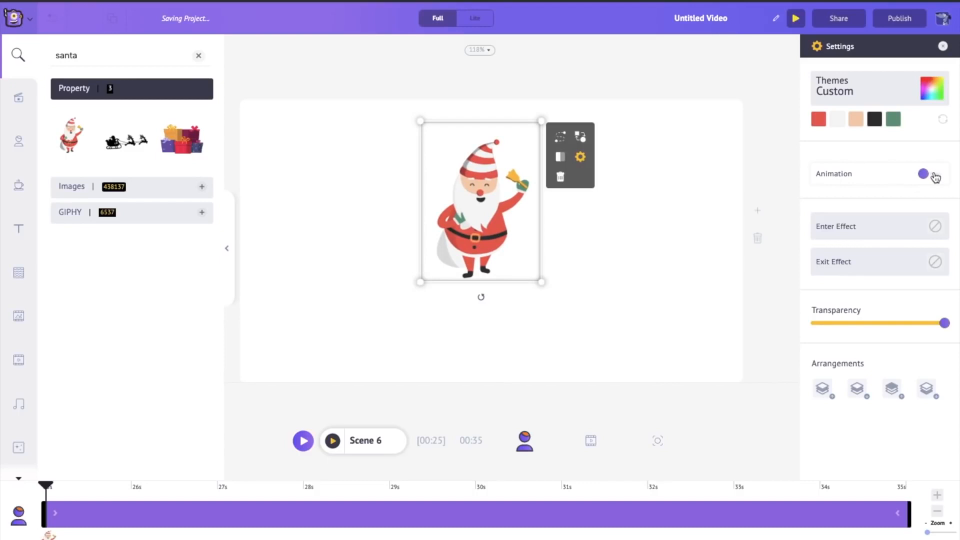
click(929, 175)
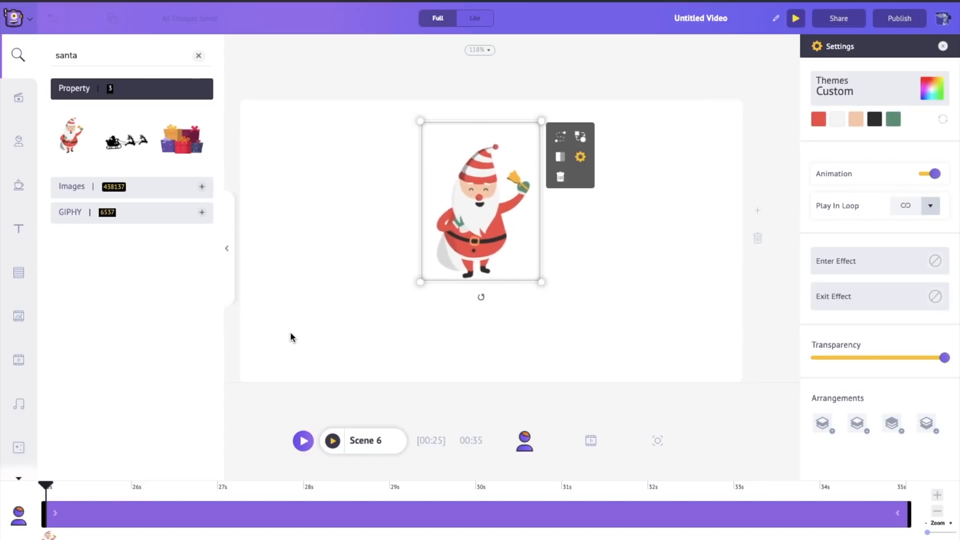
Shorten Scene 6 to 5 seconds.
click(937, 511)
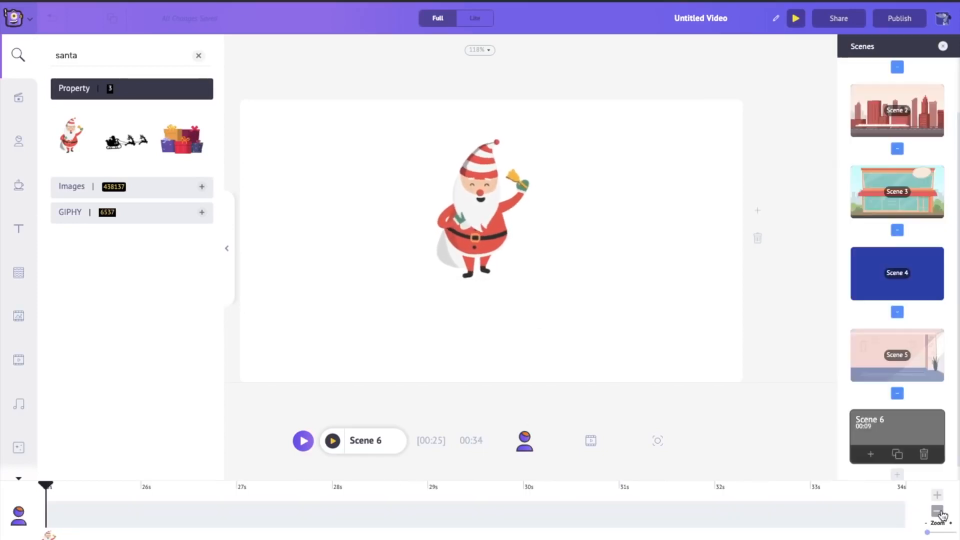
click(938, 511)
click(938, 512)
click(938, 512)
click(938, 512)
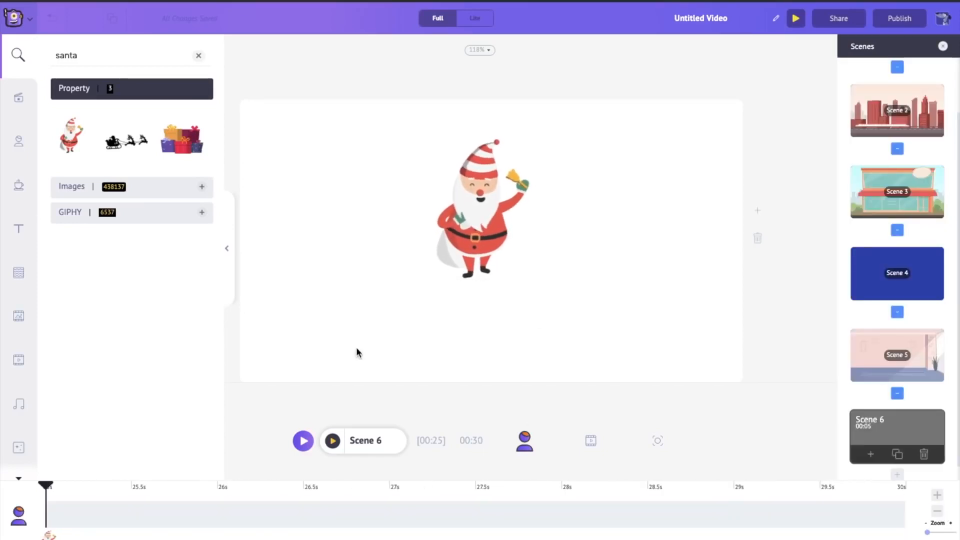
Add the "The Home Coming" text template beneath the Santa and change its heading to "Santa's Bistro".
click(19, 229)
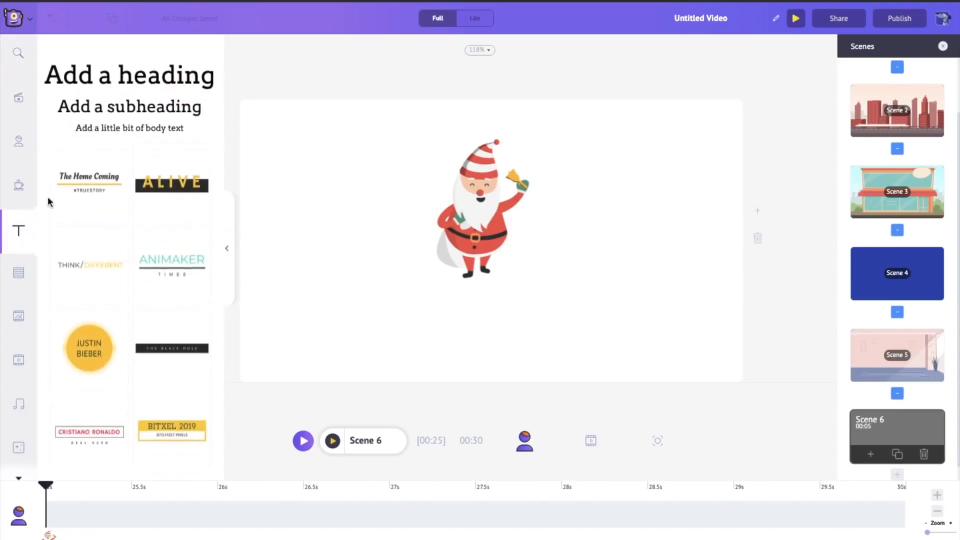
drag(416, 253, 409, 347)
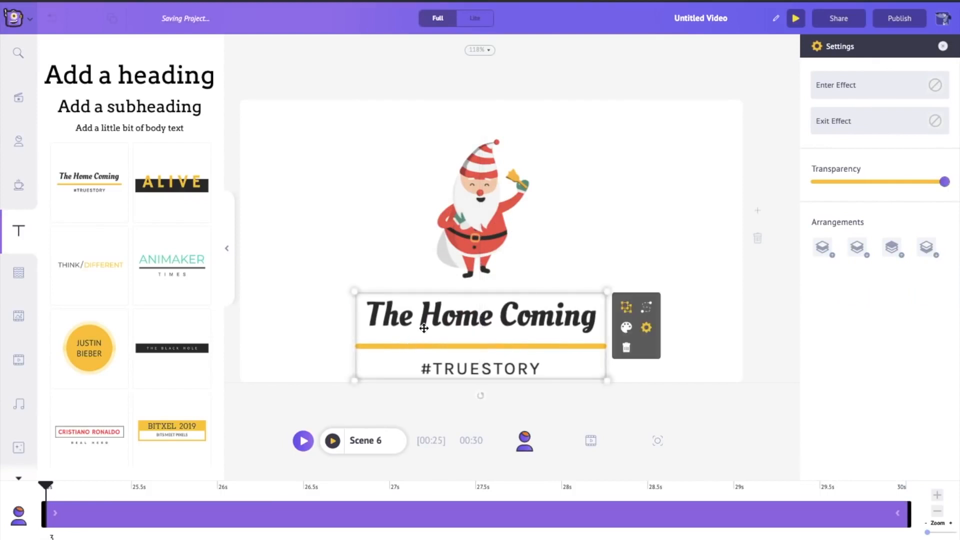
double_click(449, 306)
text(Santa)
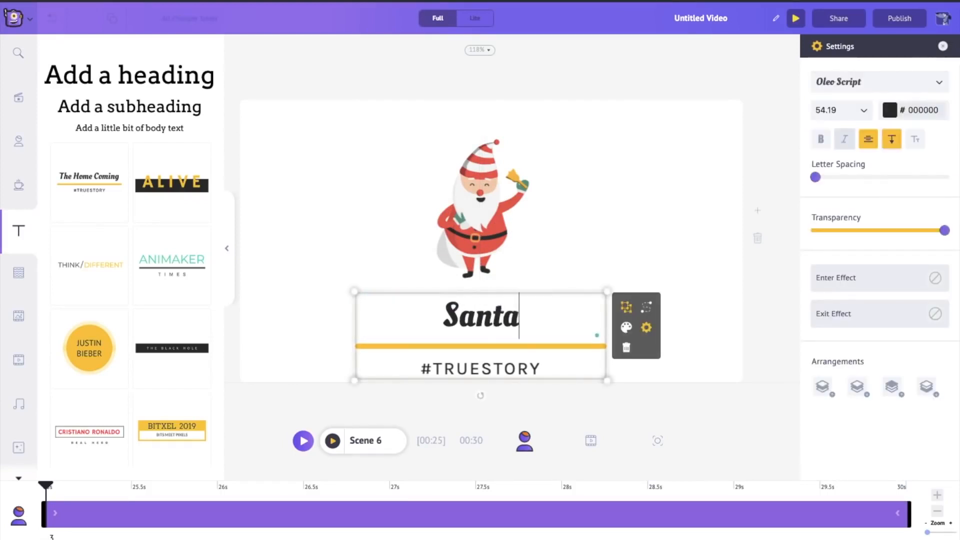
text('s Bistro)
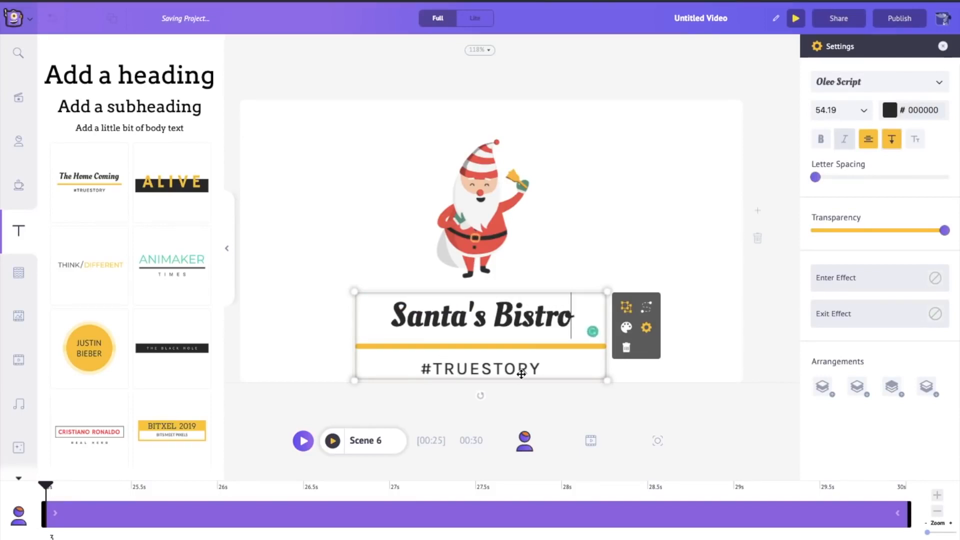
Replace the hashtag line under the heading with "#GOTTAEAT" and deselect the text block.
double_click(475, 366)
click(435, 365)
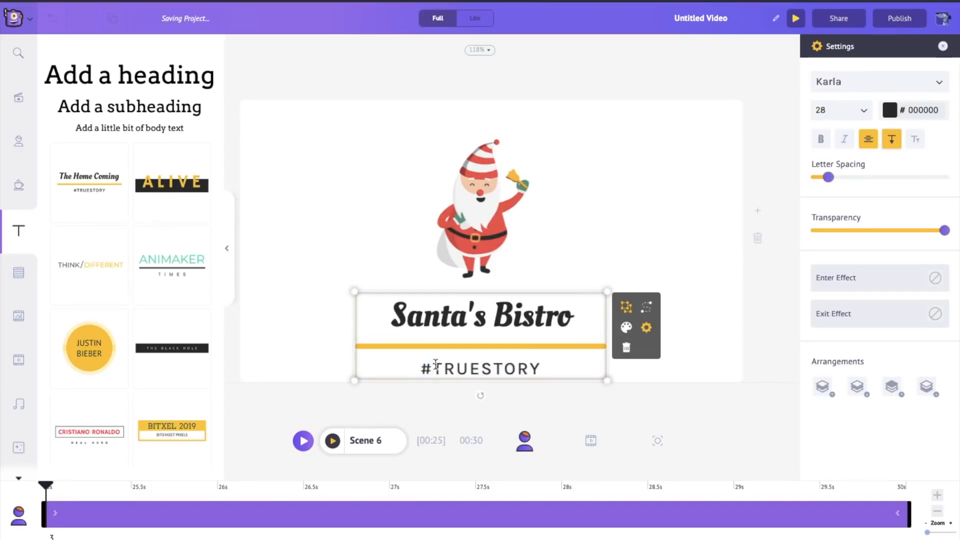
key(shift+End)
text(GOTTAEAT)
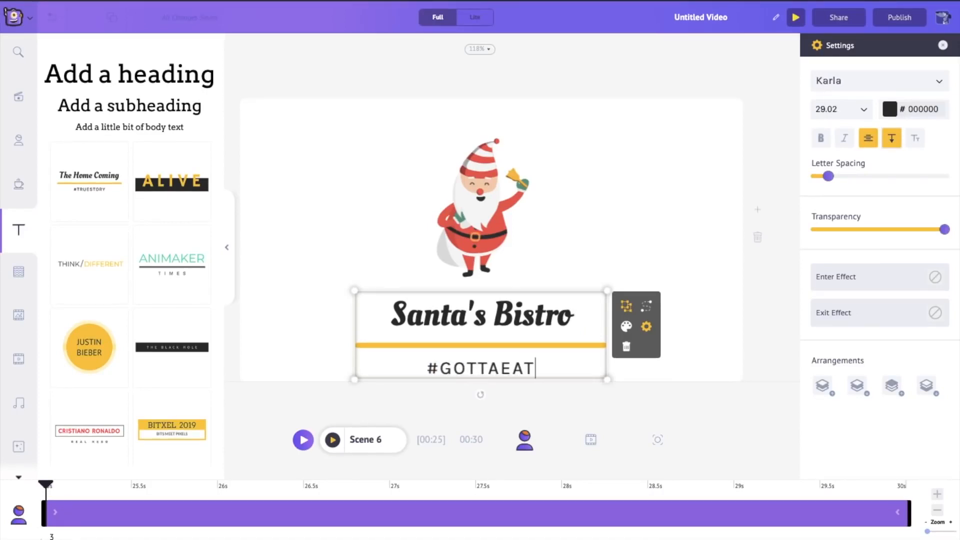
click(444, 346)
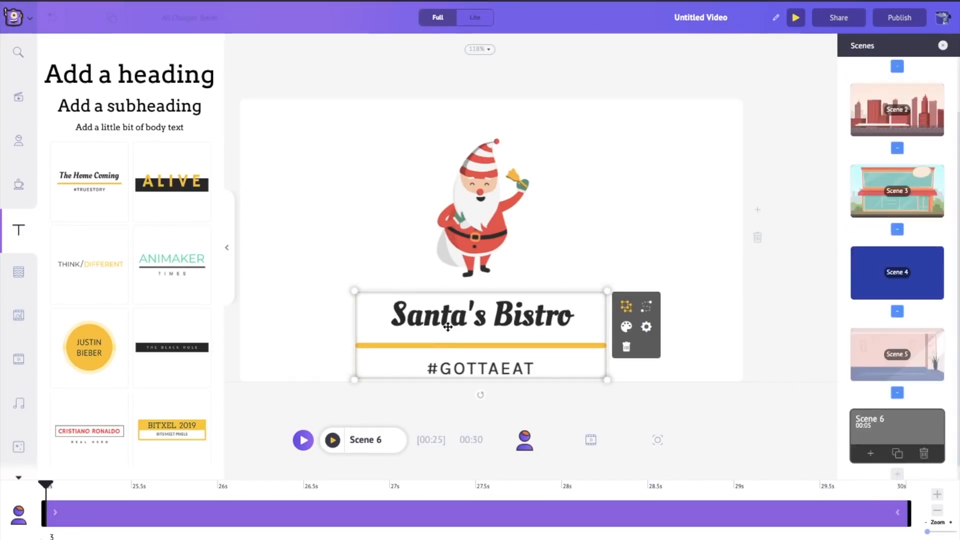
click(616, 215)
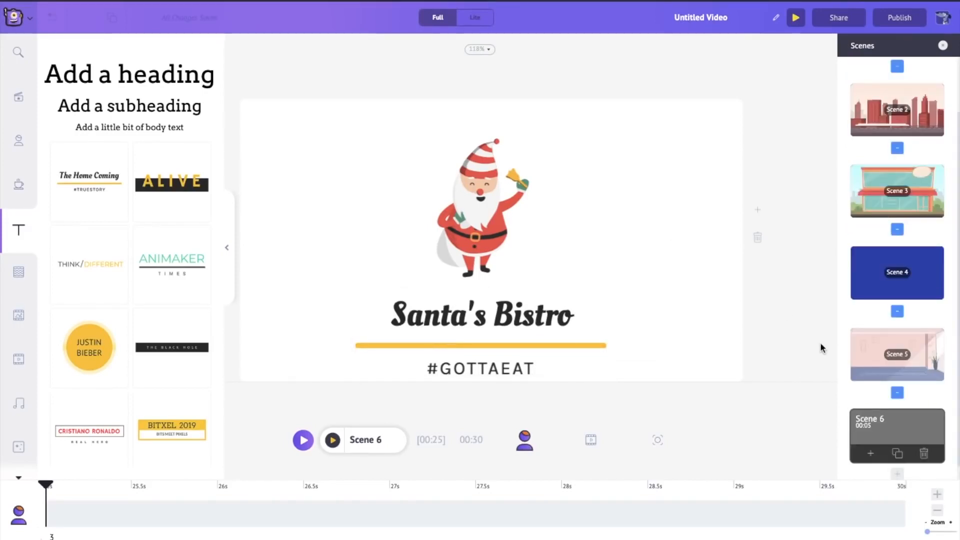
Apply the Circular Reveal transition between Scene 5 and Scene 6.
click(897, 394)
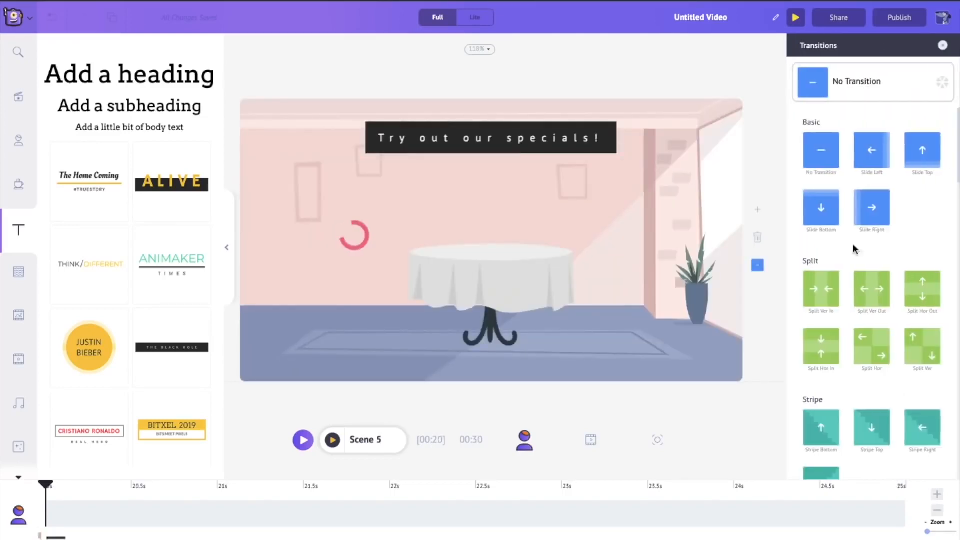
scroll(850, 161, down, 10)
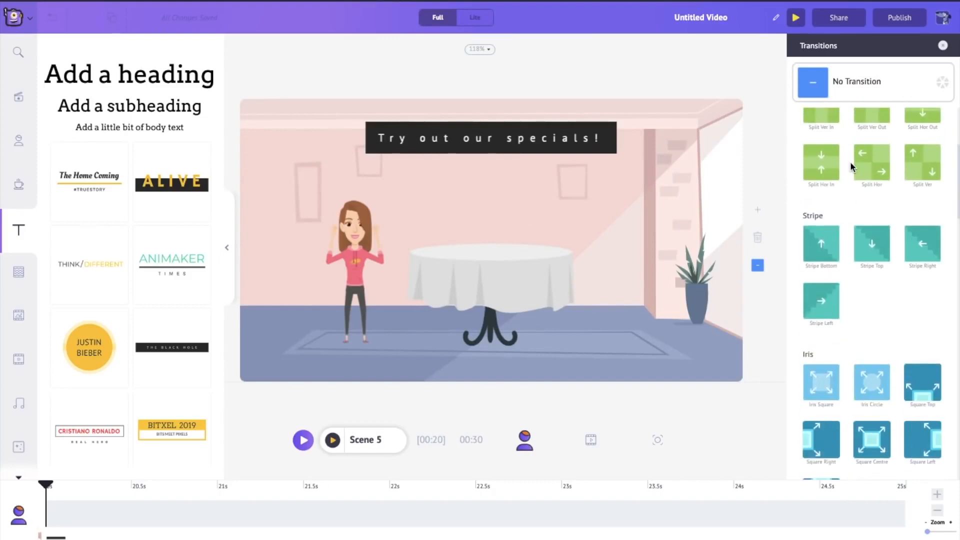
click(870, 277)
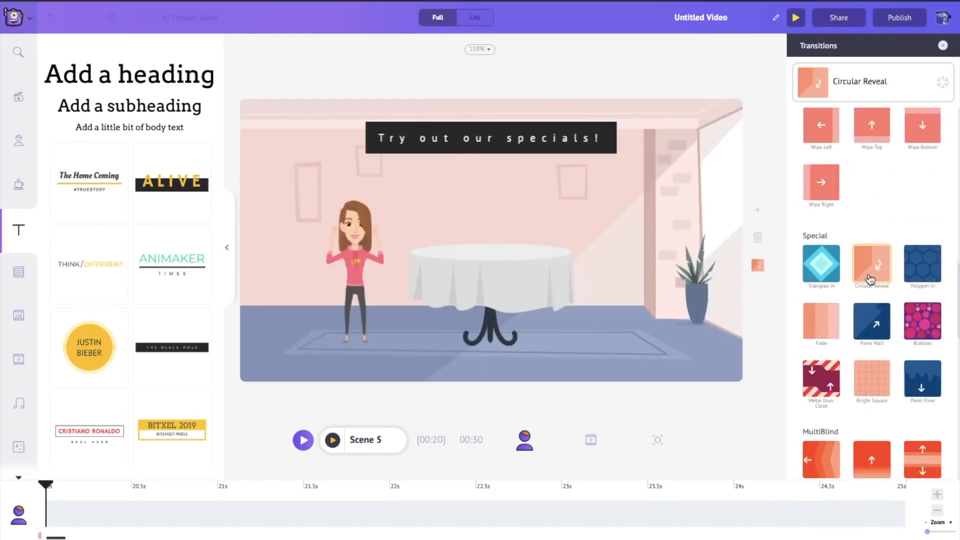
click(943, 45)
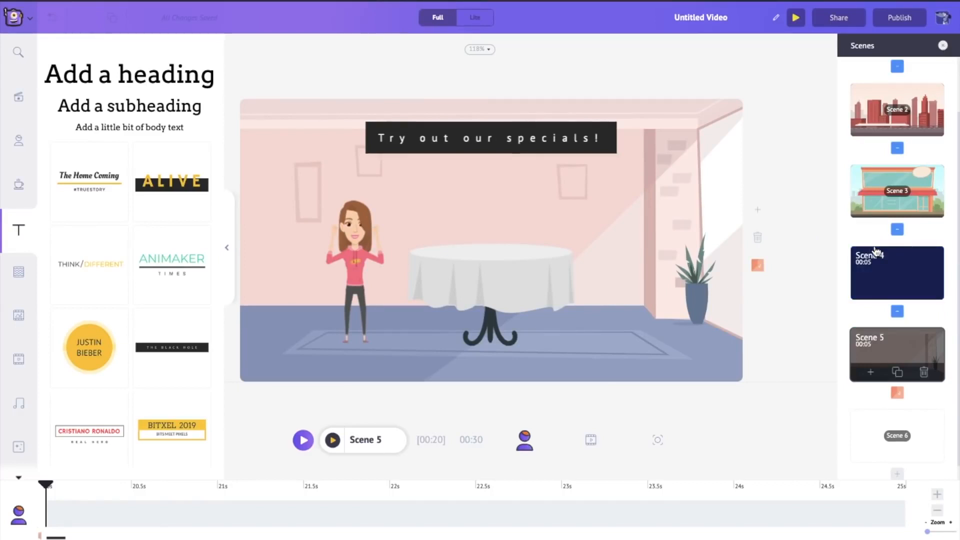
Return to Scene 1, show the whole-video timeline and add the "Elated" track from the For Explainer (With Voice) music as background music.
scroll(872, 253, up, 1)
click(870, 98)
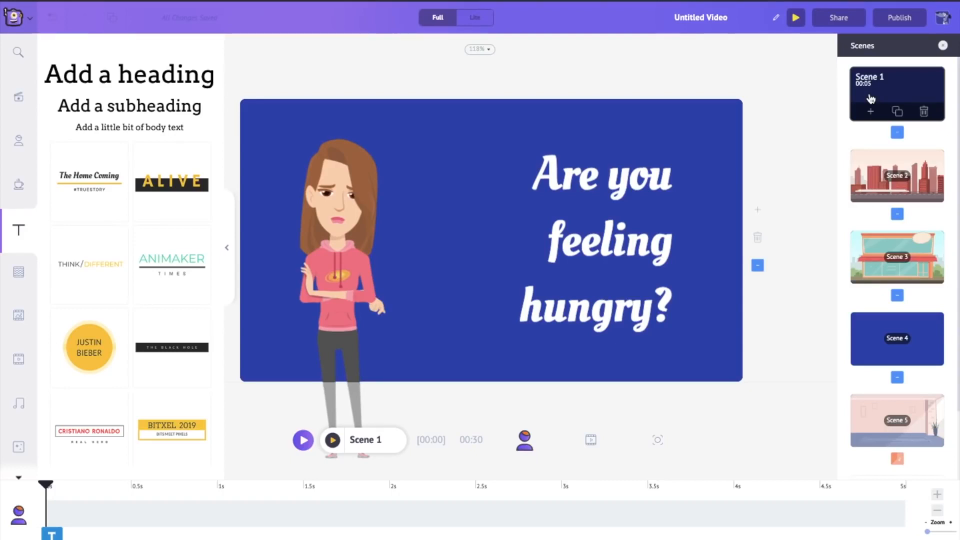
click(590, 442)
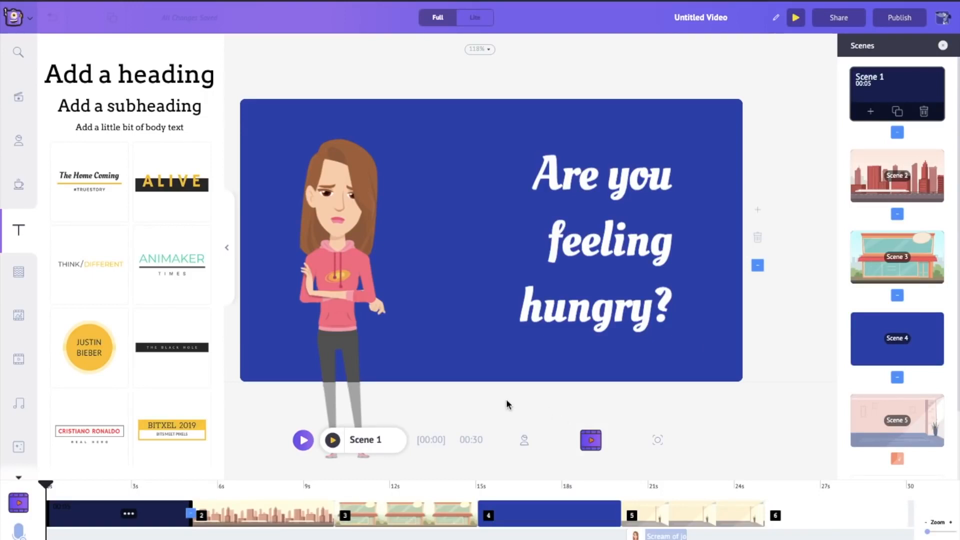
click(20, 407)
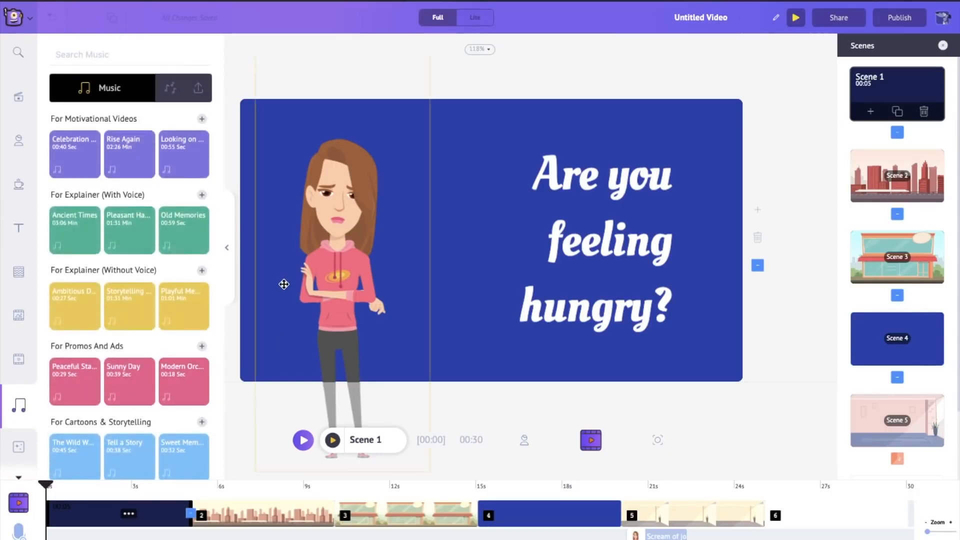
click(202, 195)
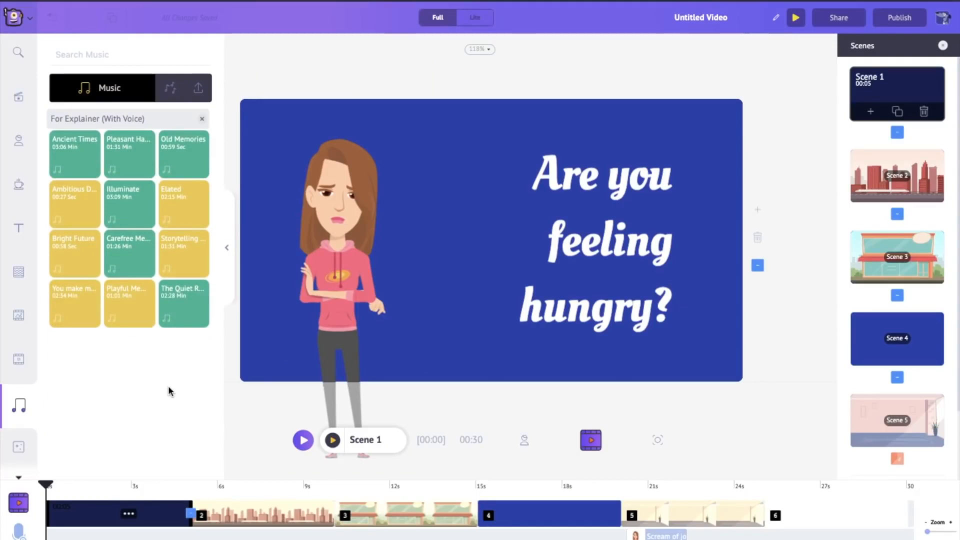
mouse_move(209, 152)
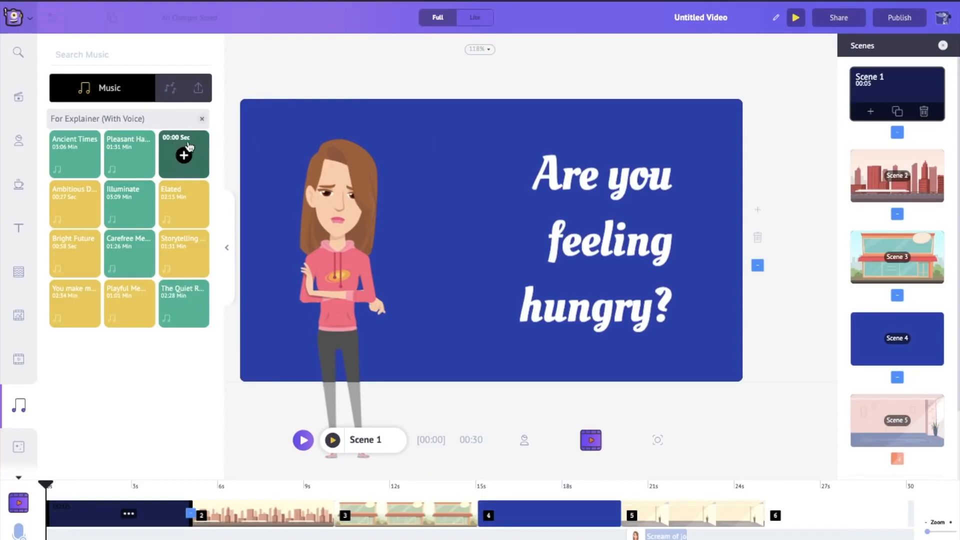
mouse_move(188, 190)
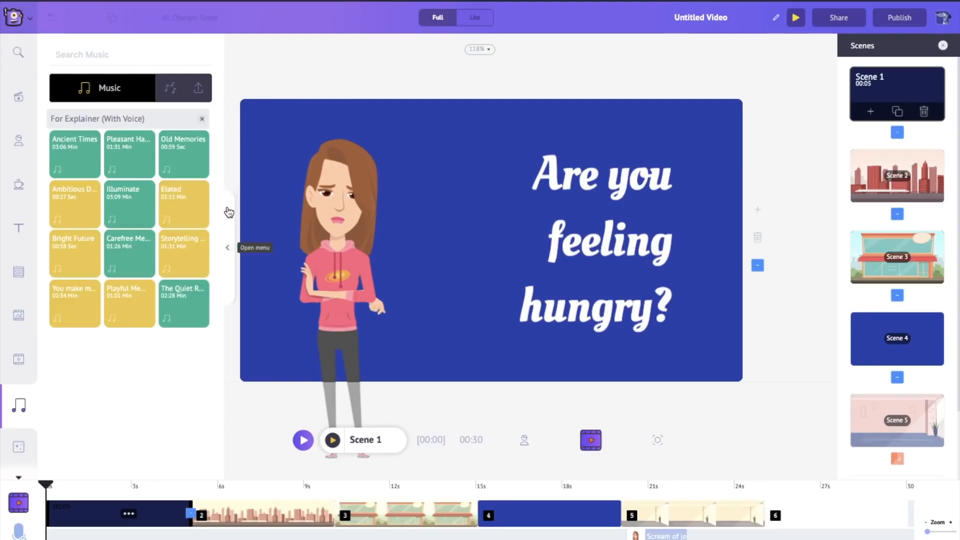
click(184, 205)
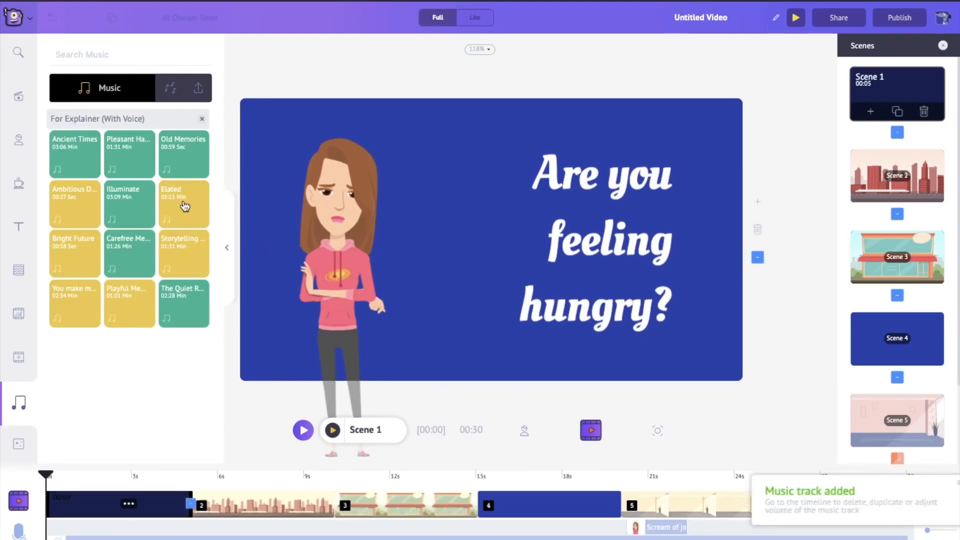
Lower the volume of the "Elated" music track on the timeline.
click(175, 537)
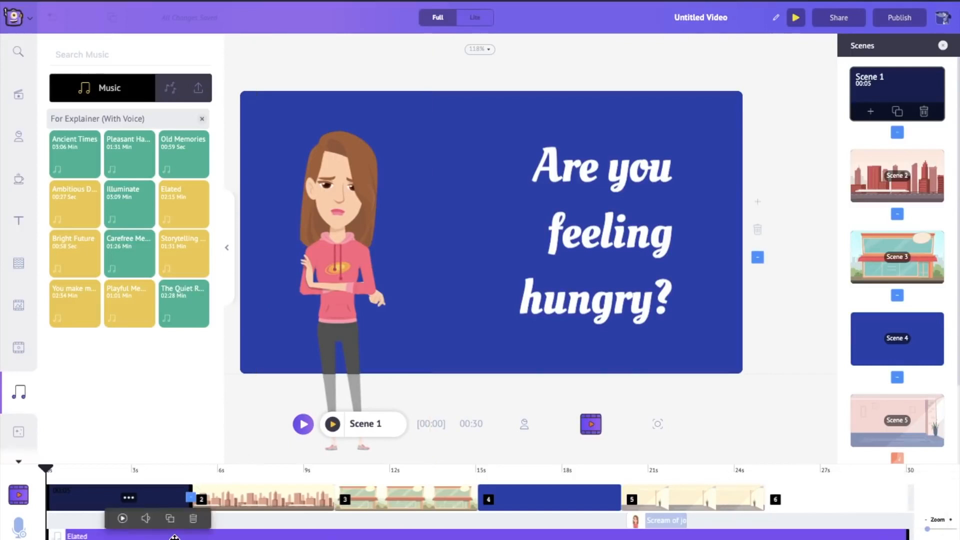
click(148, 521)
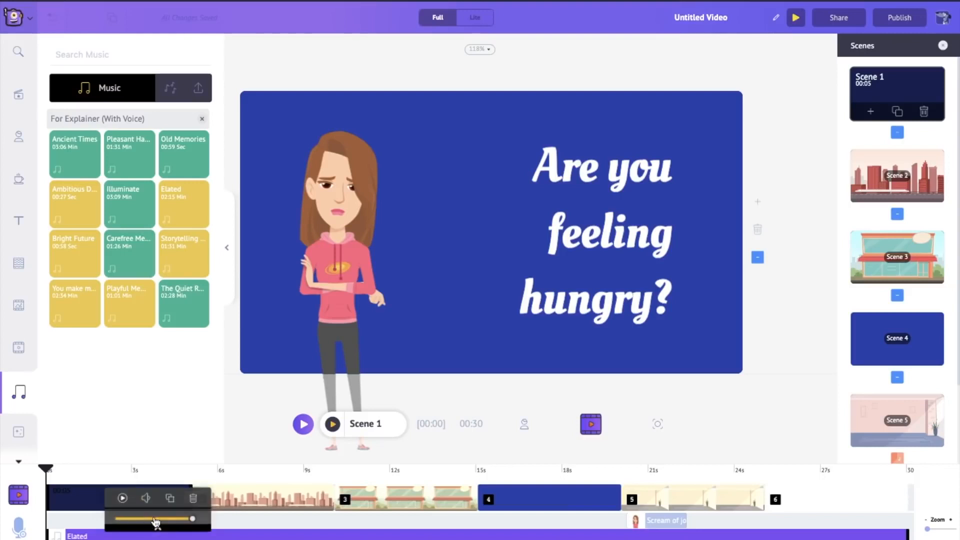
drag(168, 522, 158, 523)
click(240, 420)
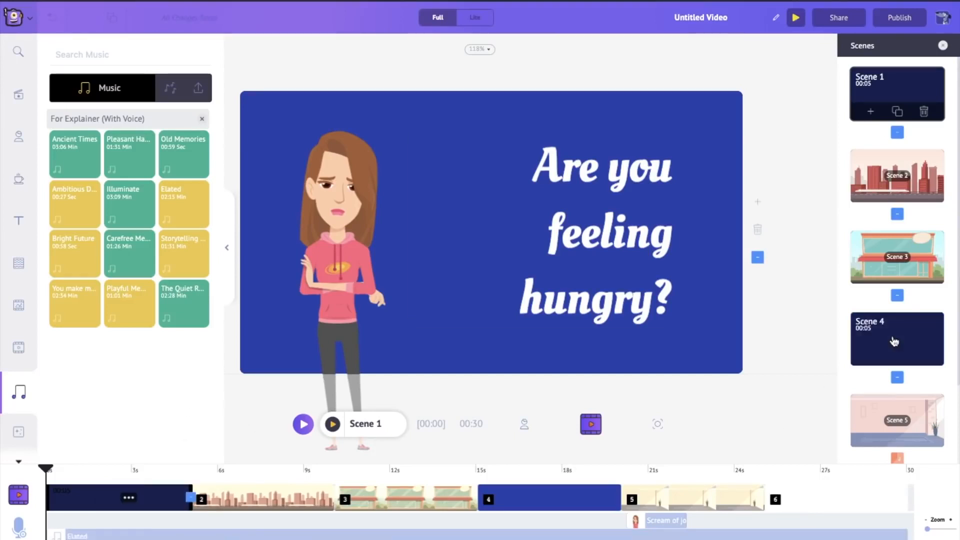
scroll(895, 341, down, 2)
scroll(895, 340, up, 2)
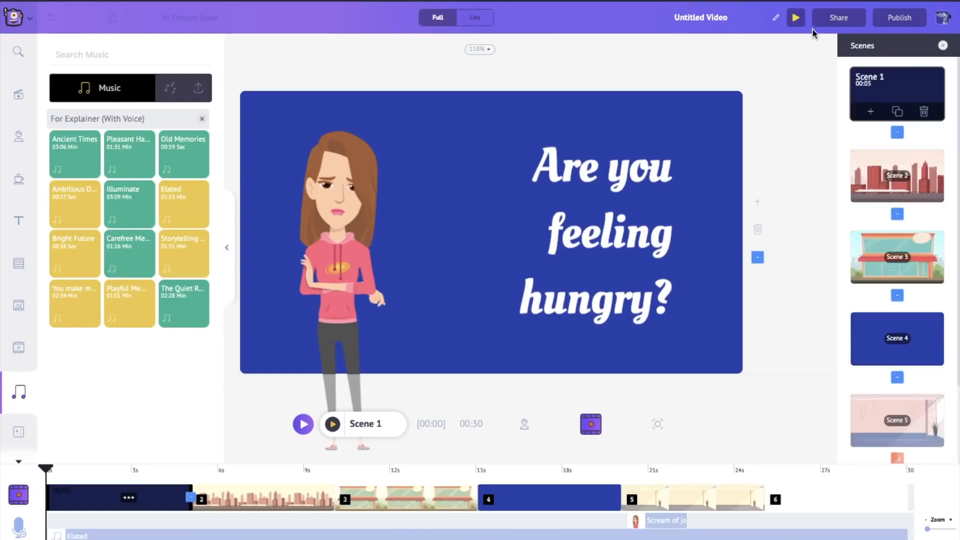
Preview the complete bistro promo from start to finish with its transitions and background music.
click(799, 15)
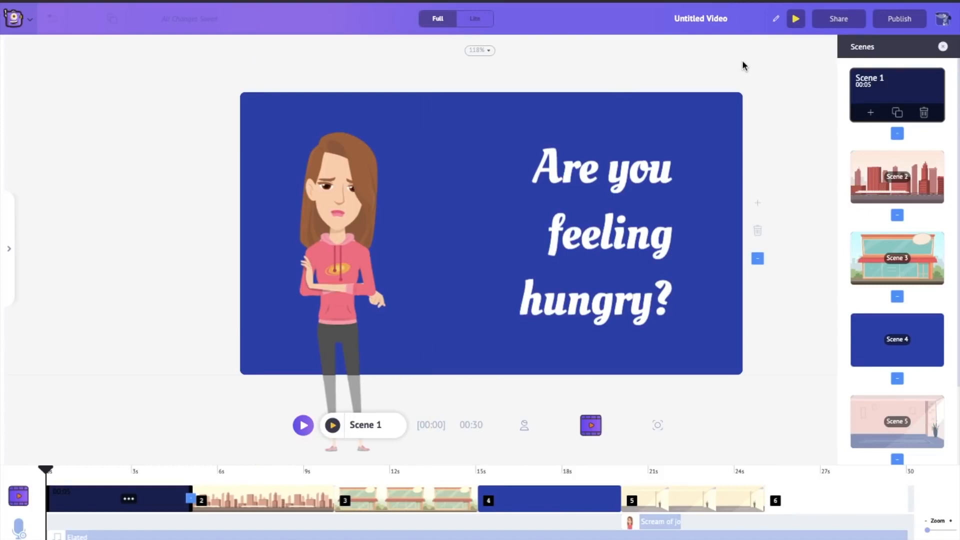
Examine the video's available download and social media publishing destinations, and check the options for sharing it with people.
click(892, 20)
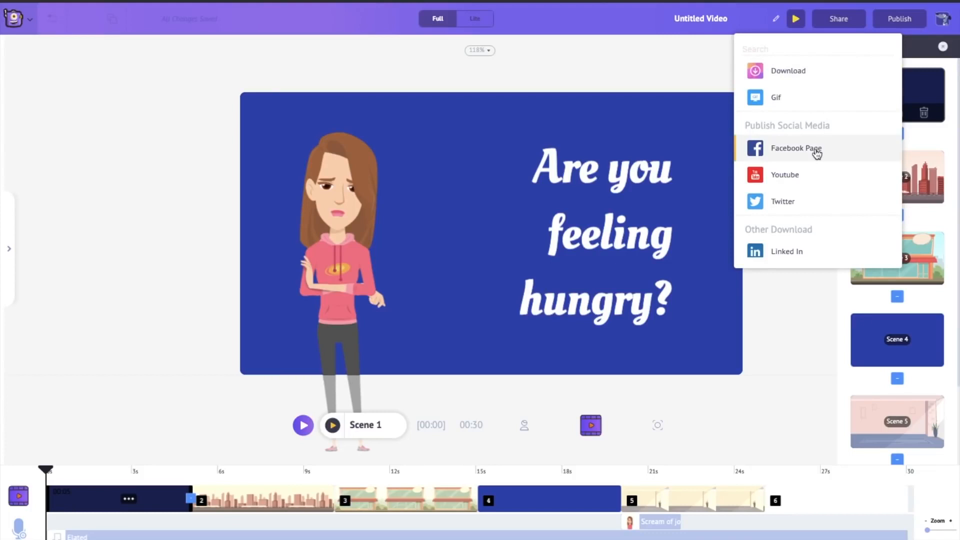
scroll(811, 163, down, 1)
scroll(811, 163, down, 4)
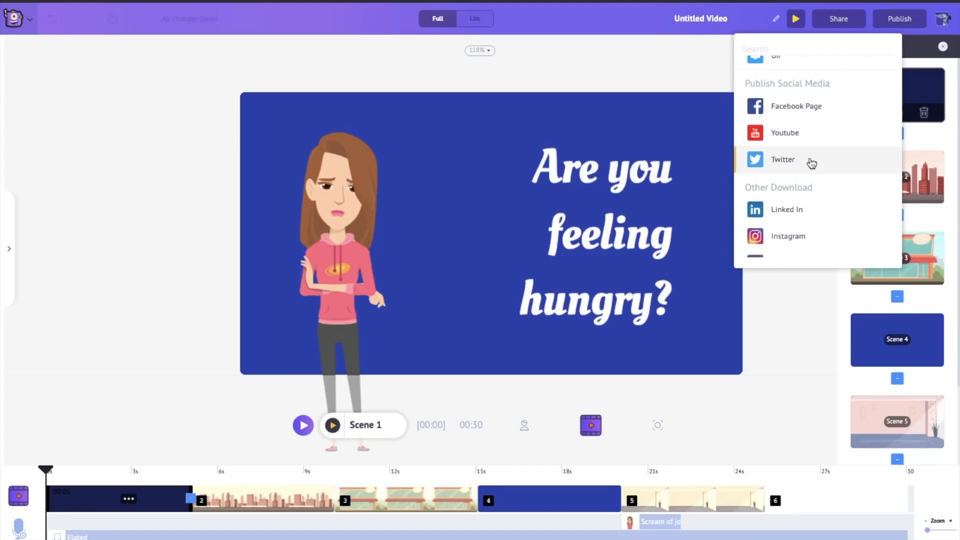
scroll(811, 163, down, 5)
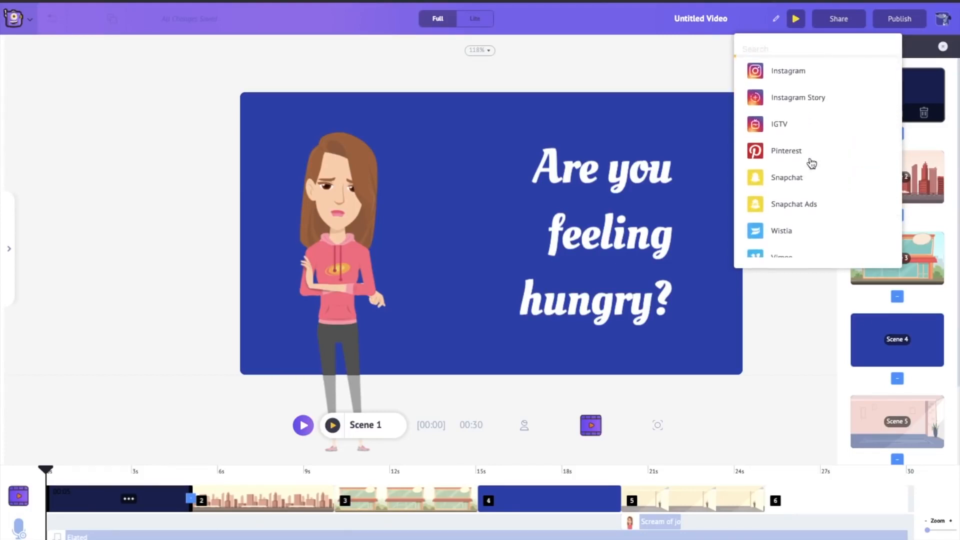
click(668, 65)
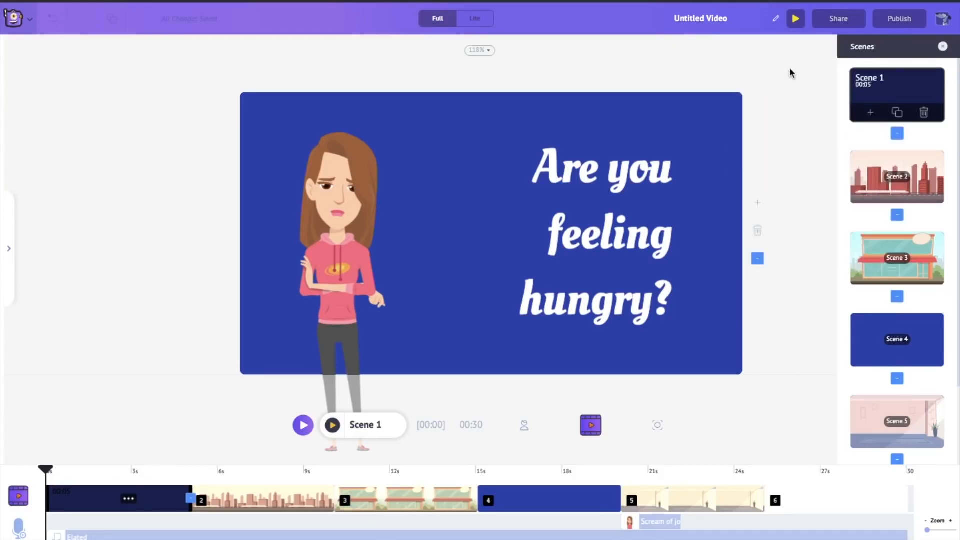
click(831, 22)
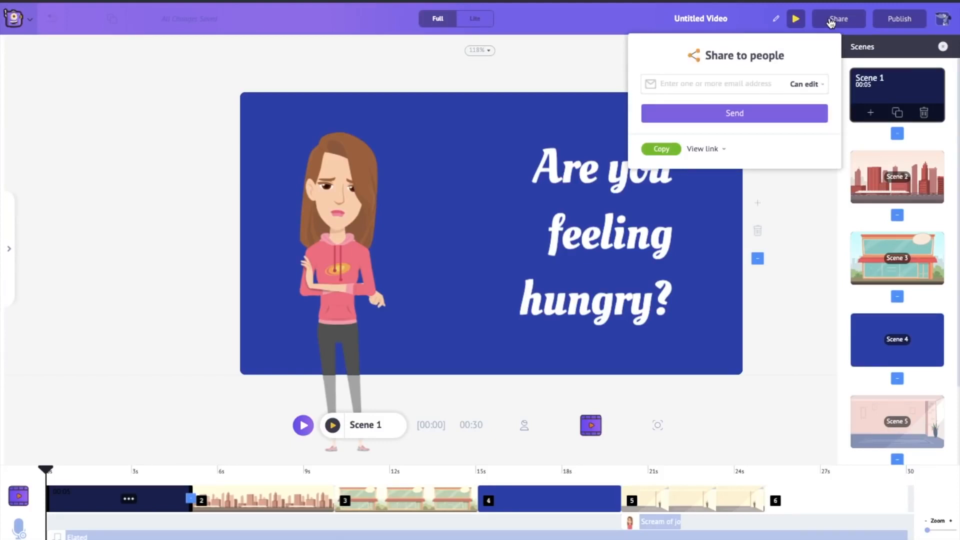
click(831, 22)
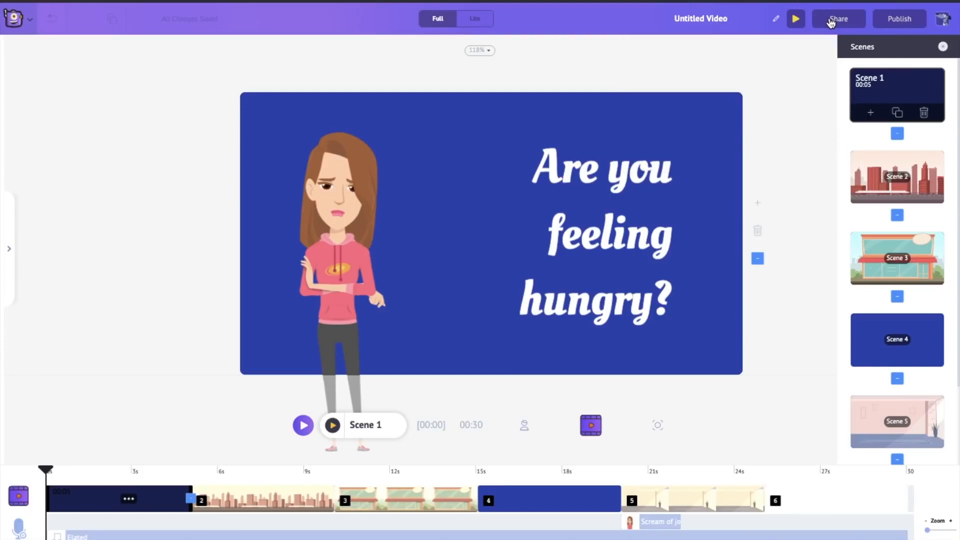